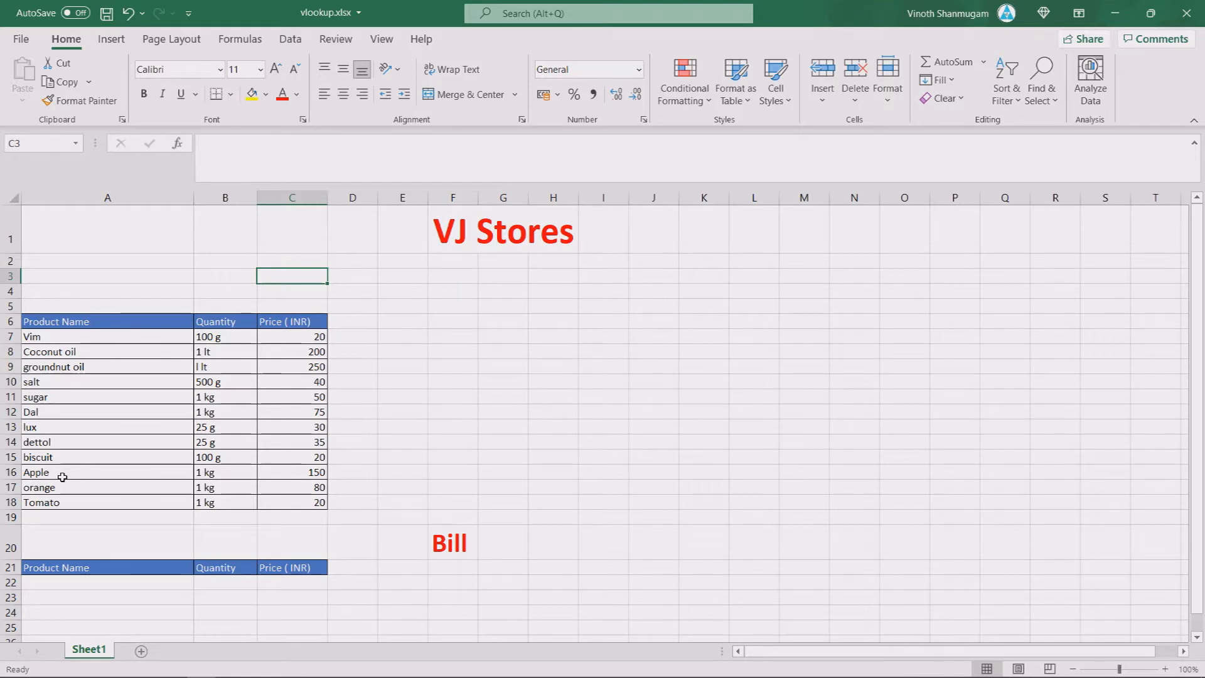
Enter dettol as the lookup product in cell C3, above the product price list
{"action": "left_click", "coordinate": [101, 474]}
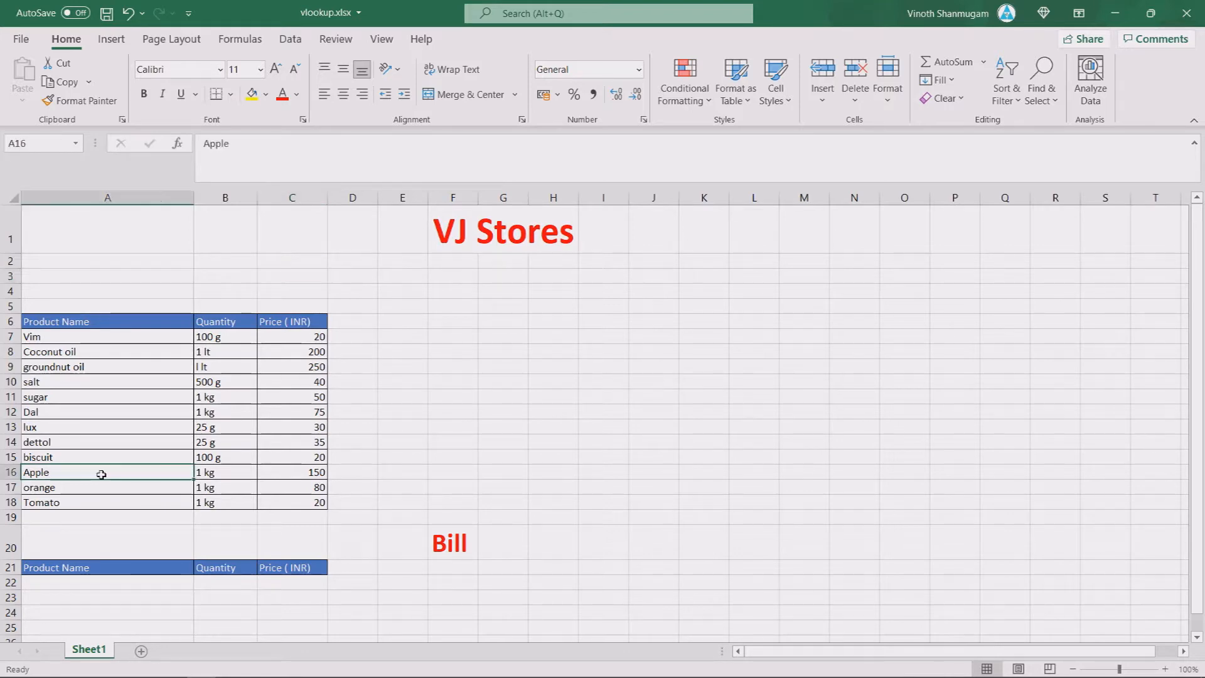
{"action": "left_click", "coordinate": [288, 471]}
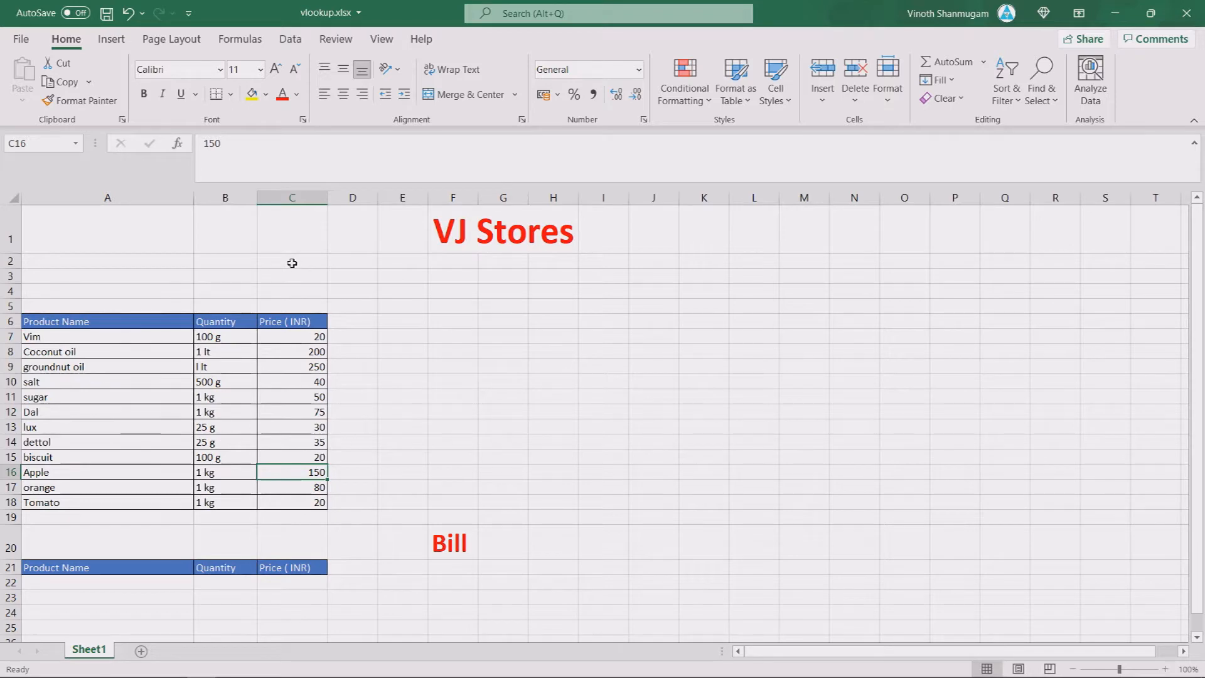
{"action": "key", "text": "Up"}
{"action": "key", "text": "Up"}
{"action": "key", "text": "Up"}
{"action": "key", "text": "Up"}
{"action": "key", "text": "Up"}
{"action": "key", "text": "Up"}
{"action": "key", "text": "Up"}
{"action": "key", "text": "Up"}
{"action": "key", "text": "Up"}
{"action": "key", "text": "Up"}
{"action": "key", "text": "Up"}
{"action": "key", "text": "Up"}
{"action": "key", "text": "Up"}
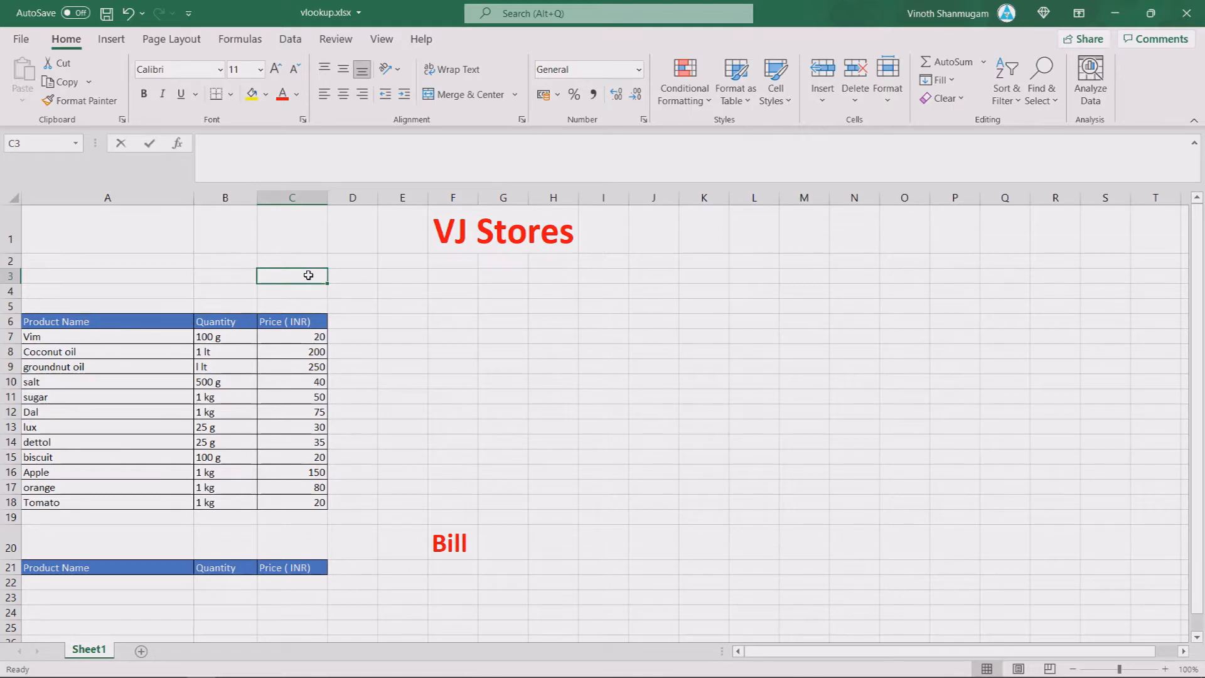
{"action": "type", "text": "dettol"}
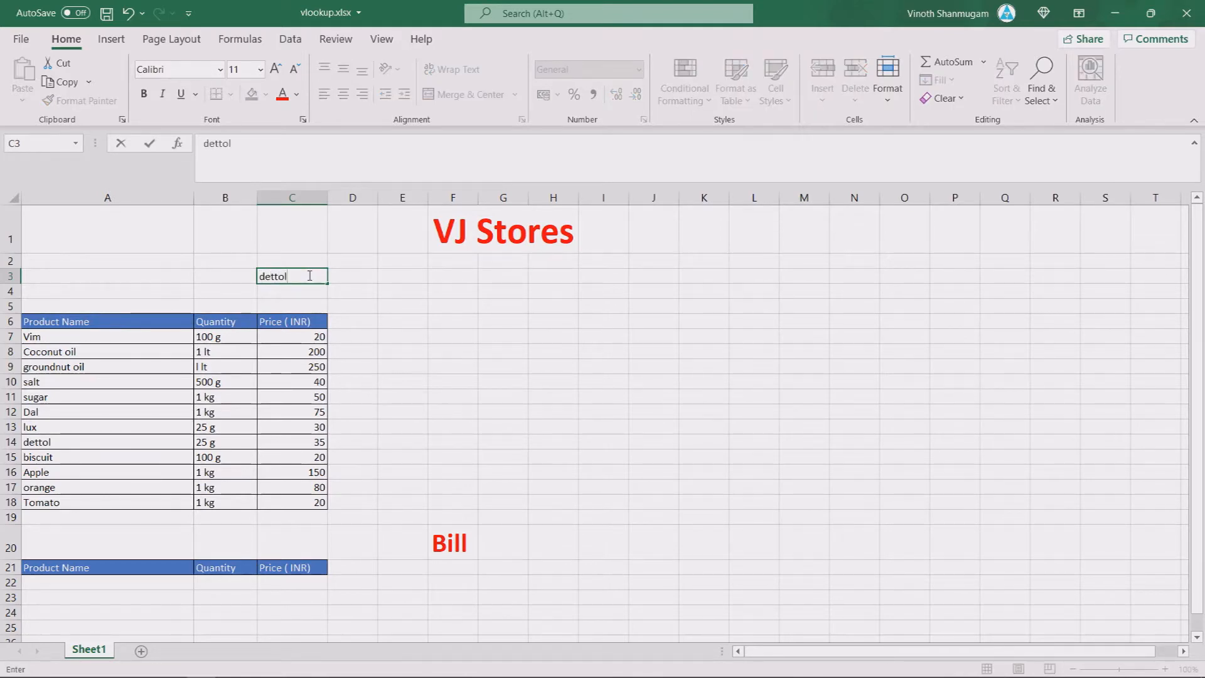
Enter the formula =VLOOKUP(C3,6:18,3,0) in cell D3 to return the product's price with an exact match
{"action": "left_click", "coordinate": [350, 280]}
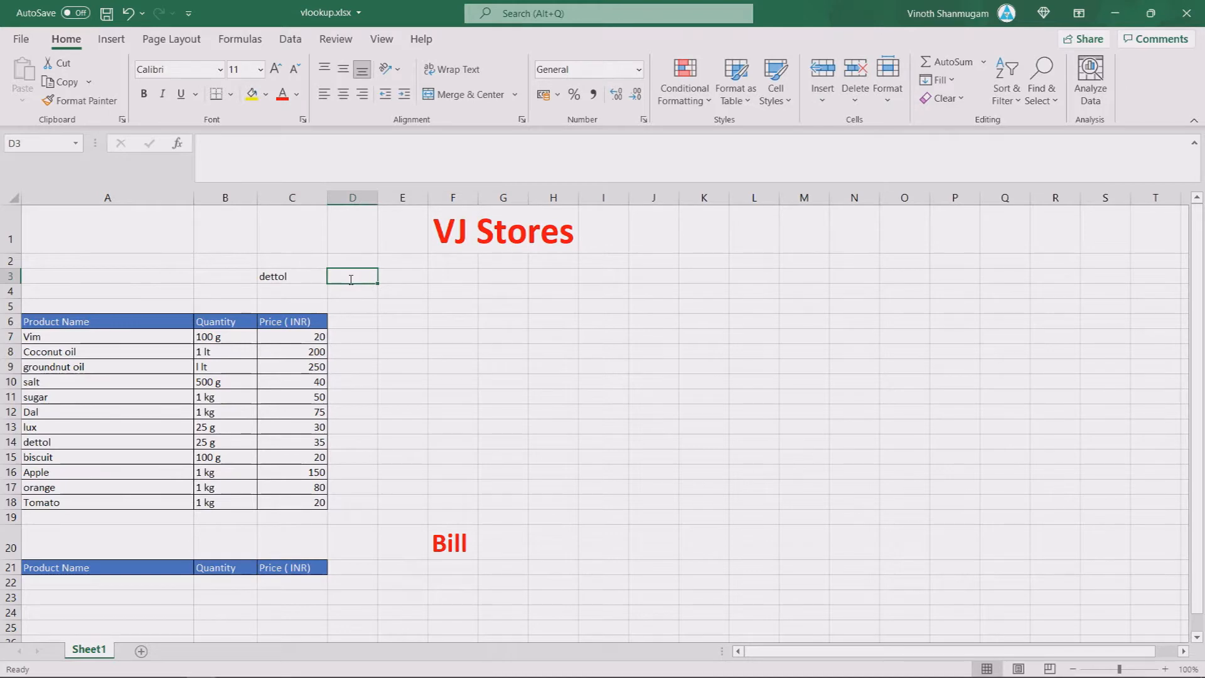
{"action": "type", "text": "="}
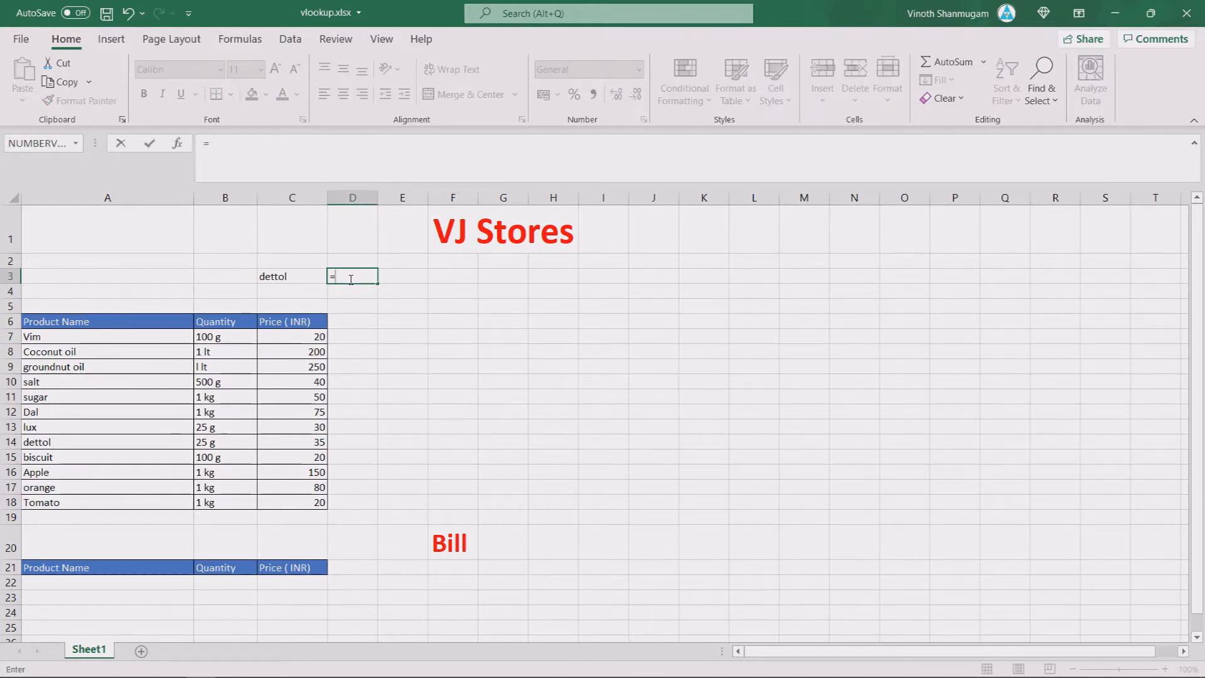
{"action": "type", "text": "vl"}
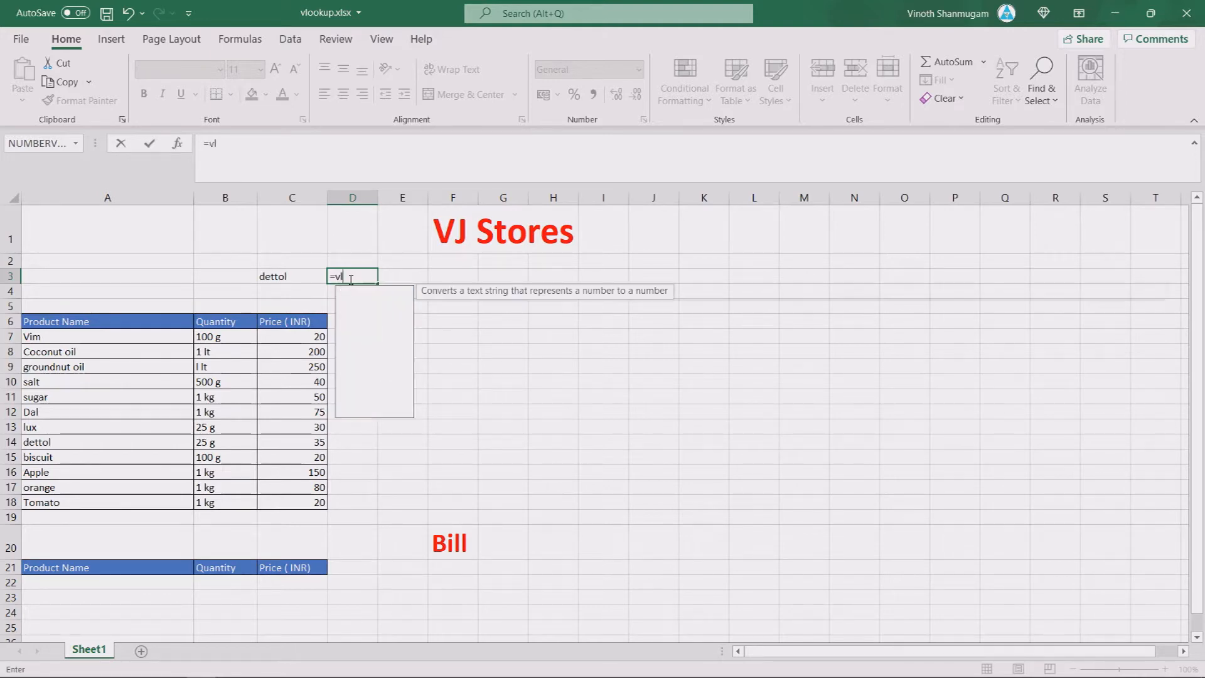
{"action": "type", "text": "ooku"}
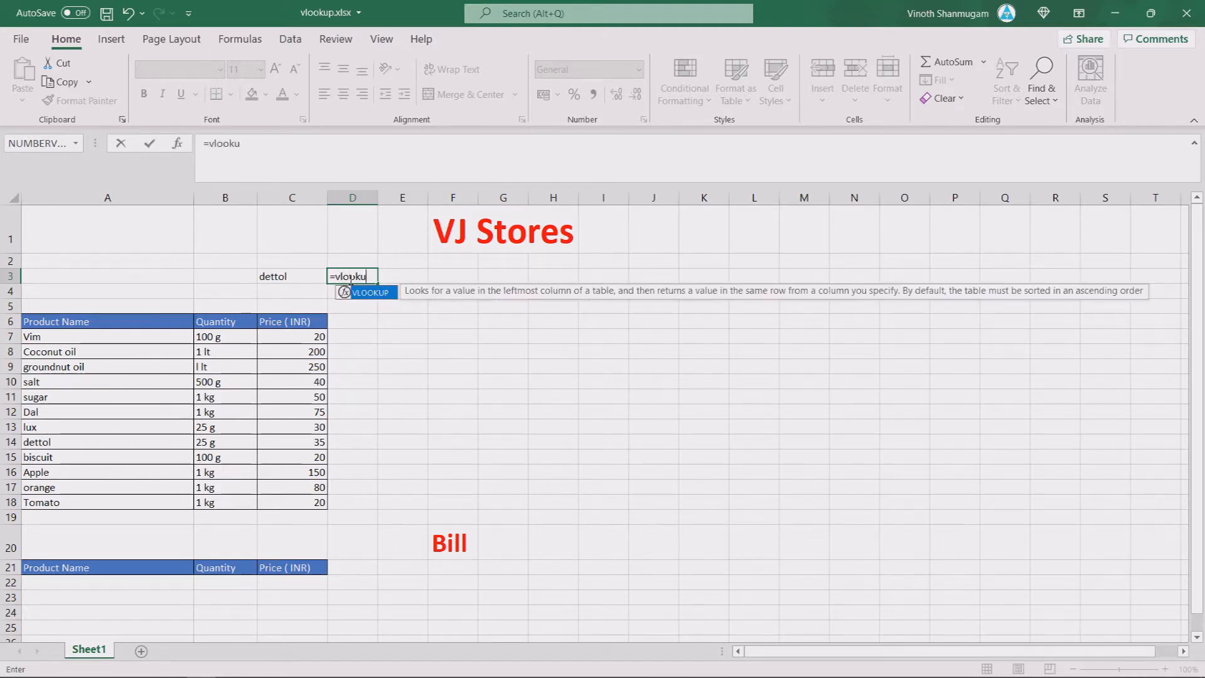
{"action": "type", "text": "p("}
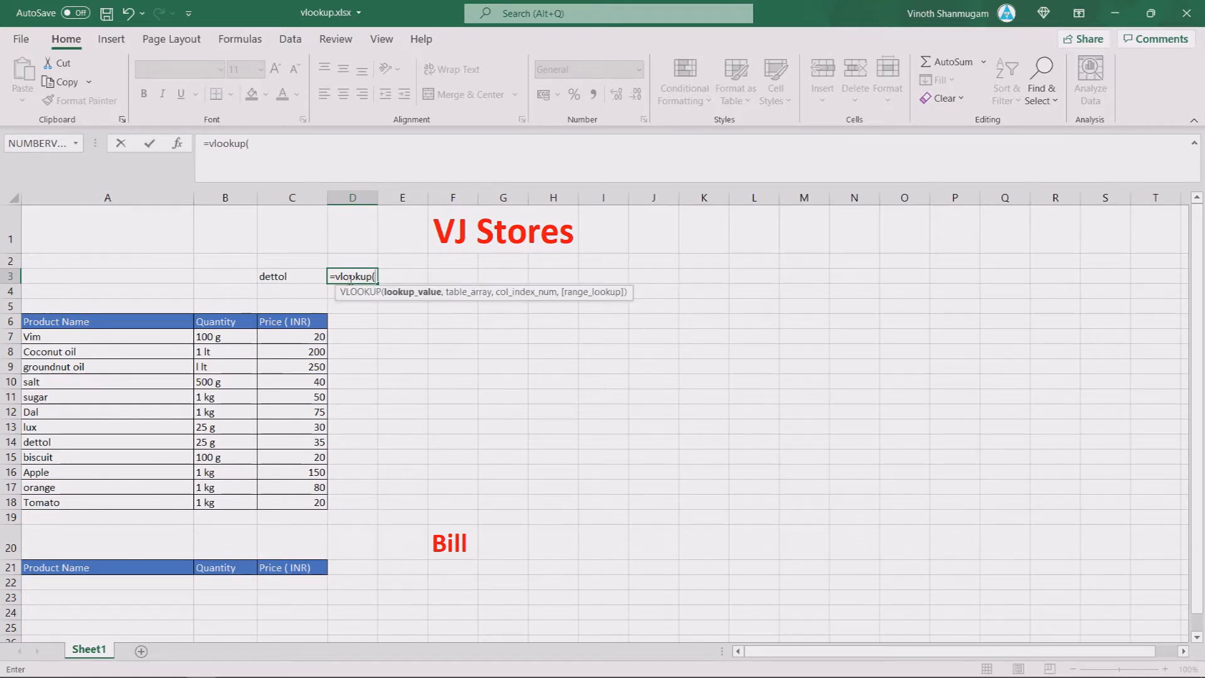
{"action": "left_click", "coordinate": [273, 277]}
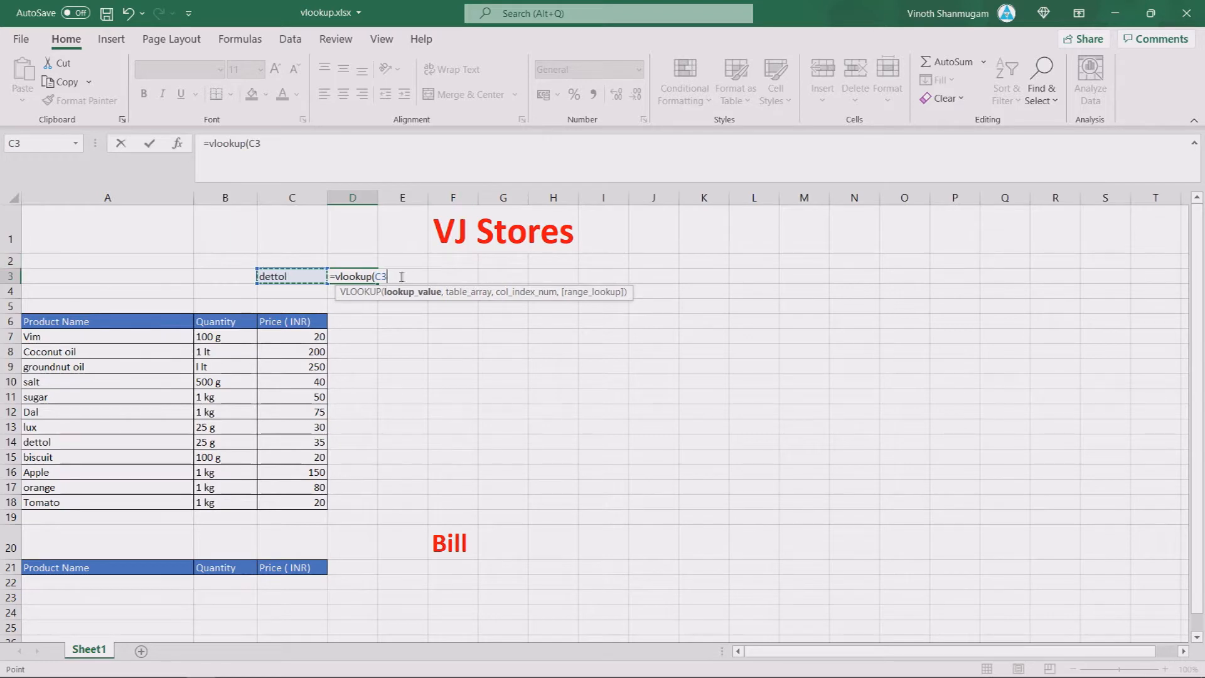
{"action": "type", "text": ","}
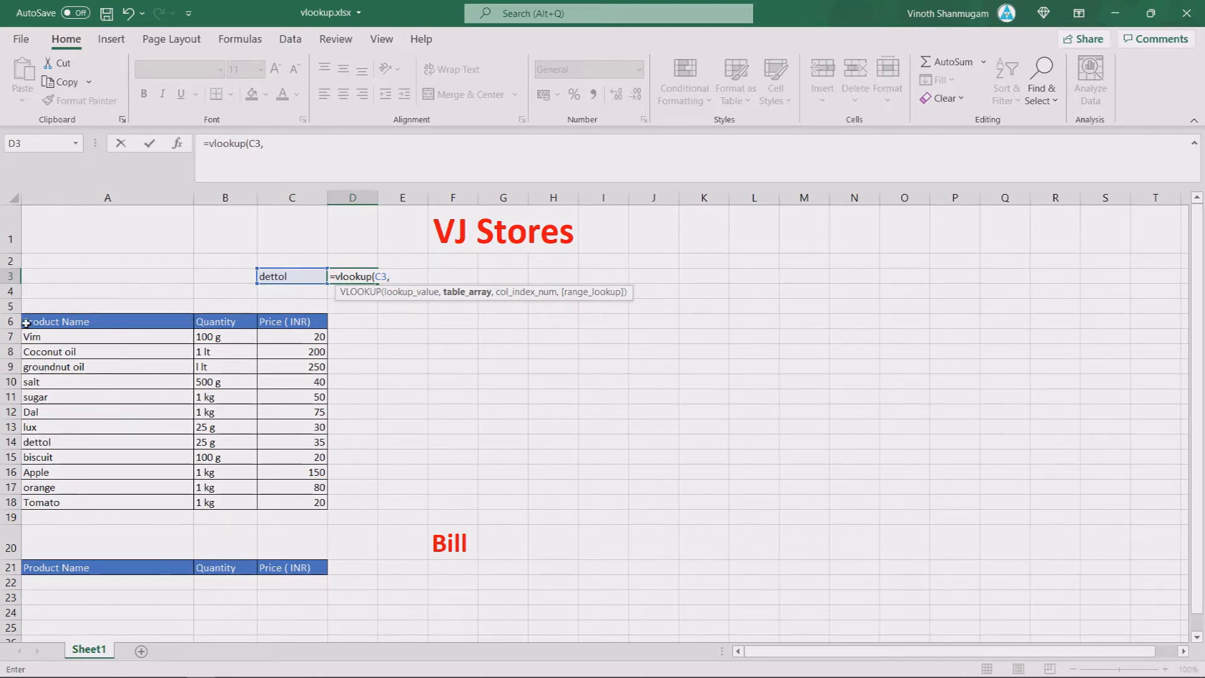
{"action": "left_click_drag", "start_coordinate": [10, 322], "coordinate": [163, 496]}
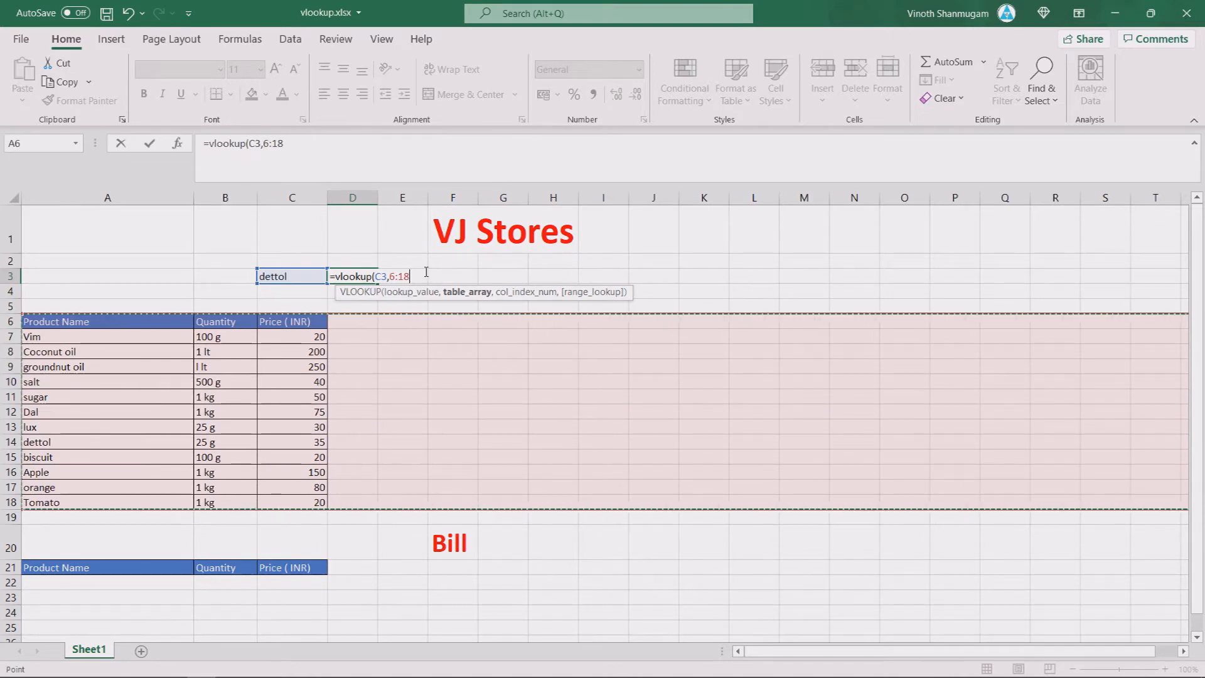
{"action": "type", "text": ",3"}
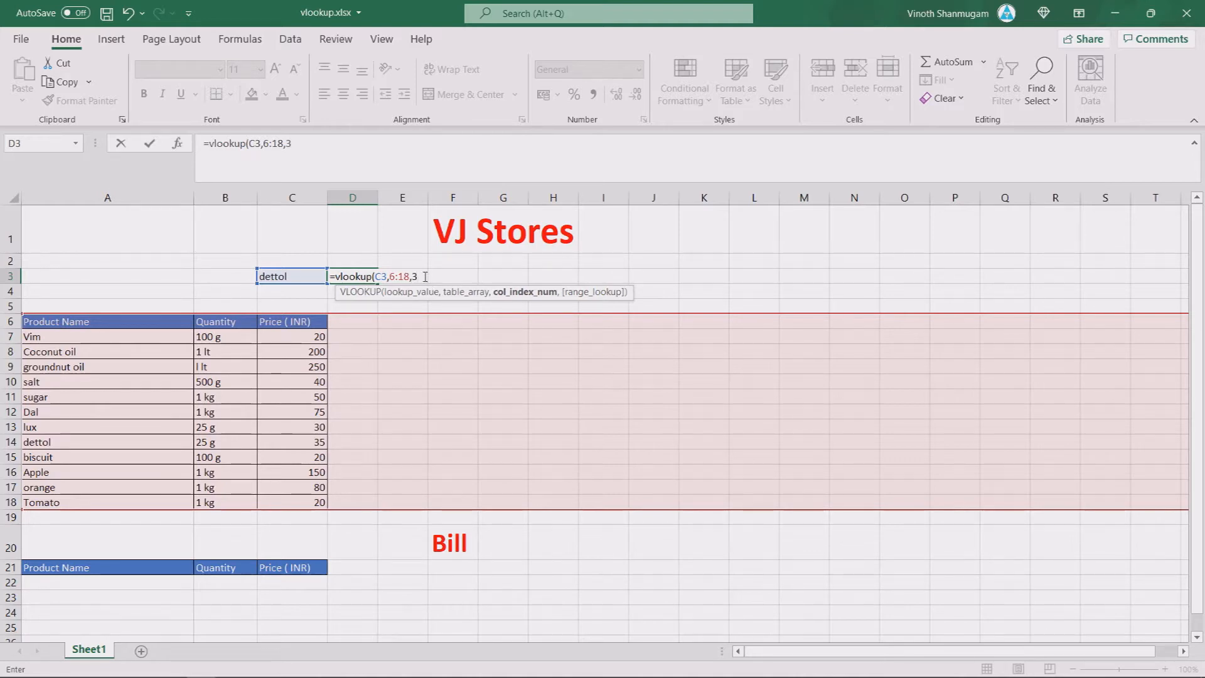
{"action": "type", "text": ","}
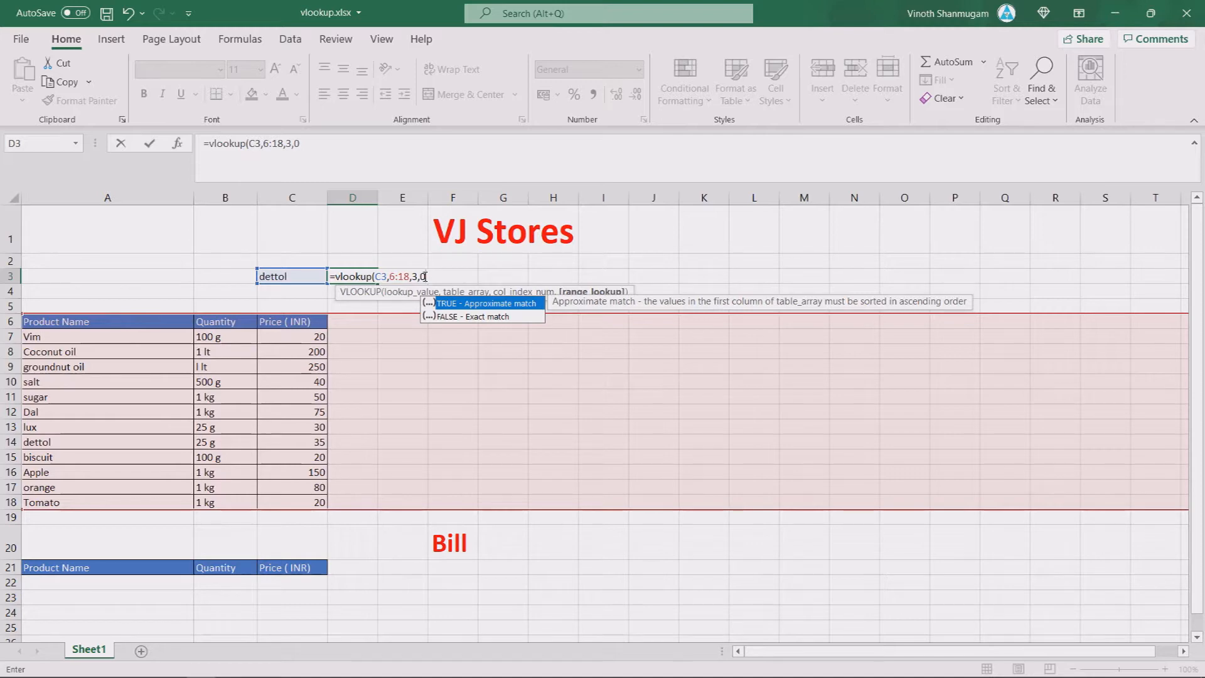
{"action": "type", "text": "0)"}
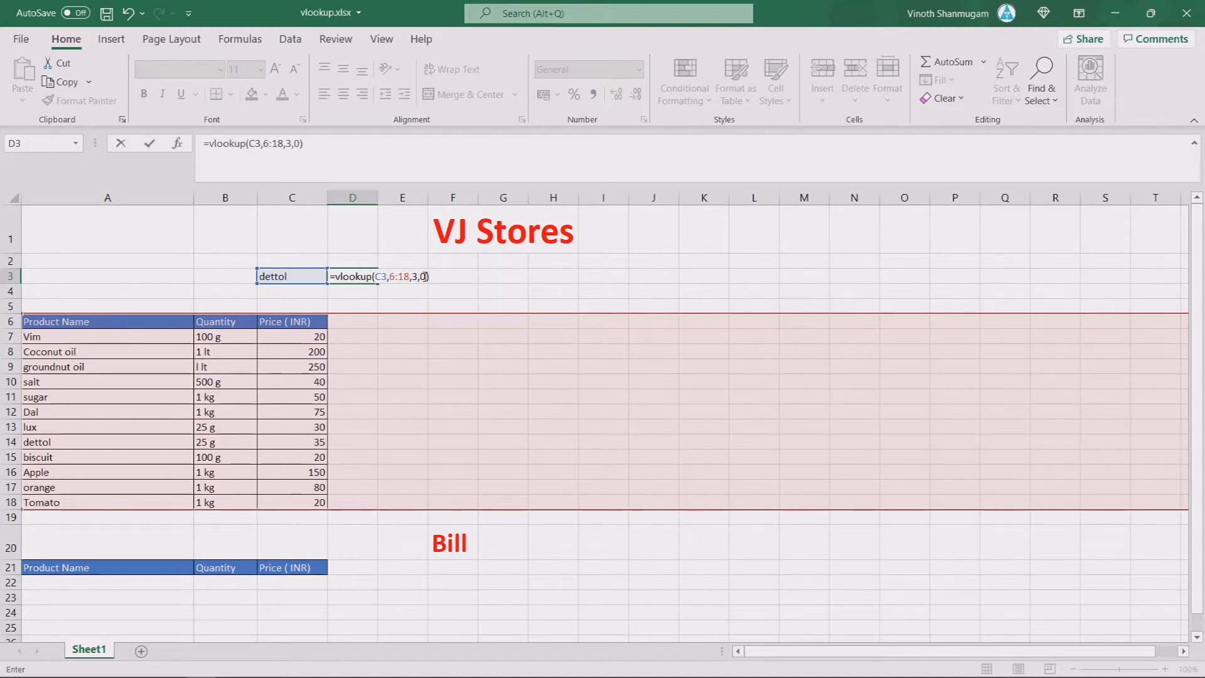
{"action": "key", "text": "Return"}
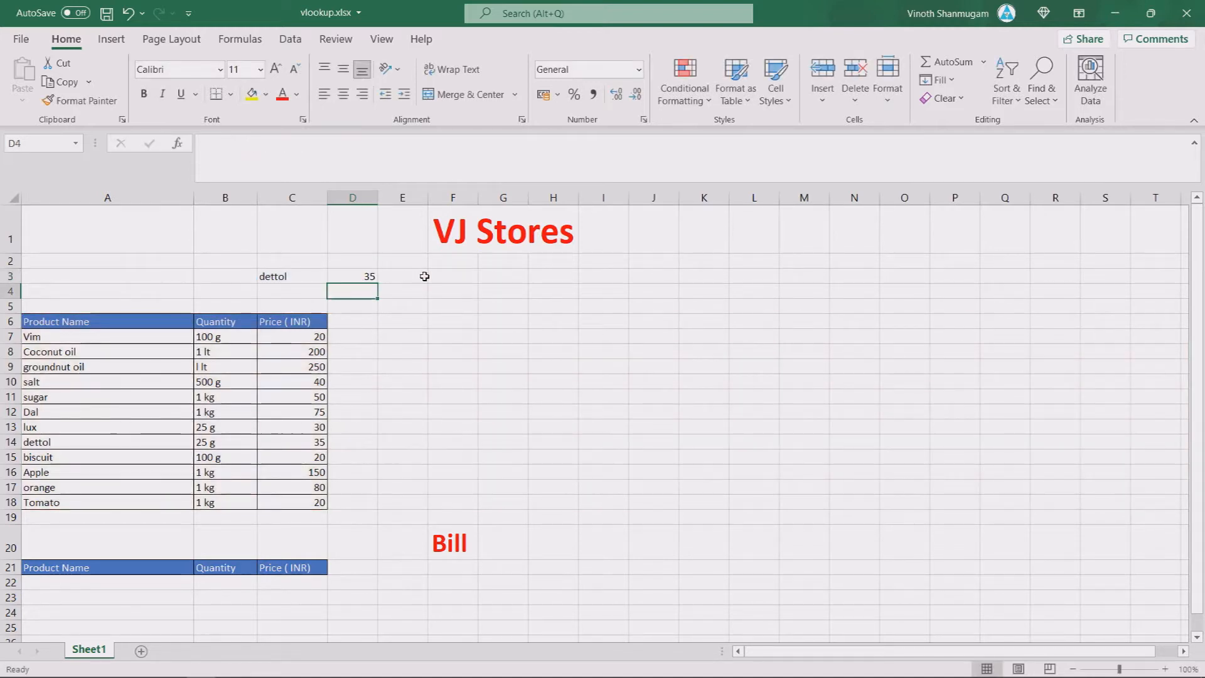
Compare dettol's price in the product list with the lookup result in D3
{"action": "left_click", "coordinate": [50, 442]}
{"action": "left_click", "coordinate": [305, 443]}
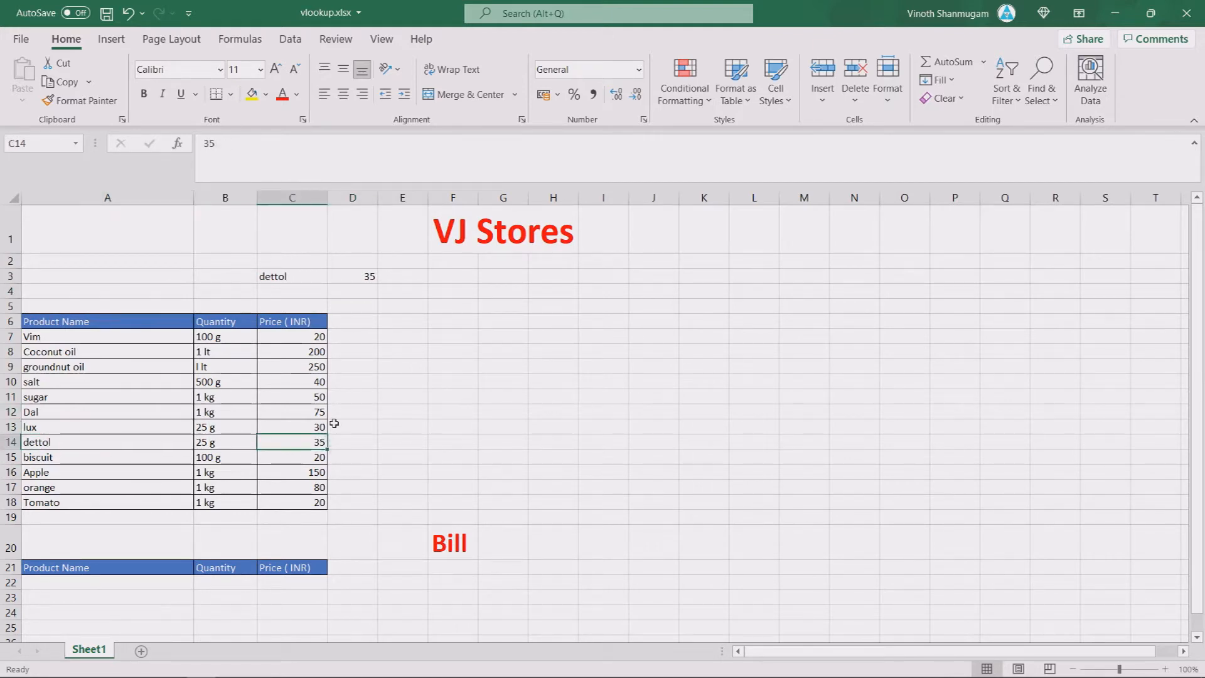
{"action": "left_click", "coordinate": [370, 274]}
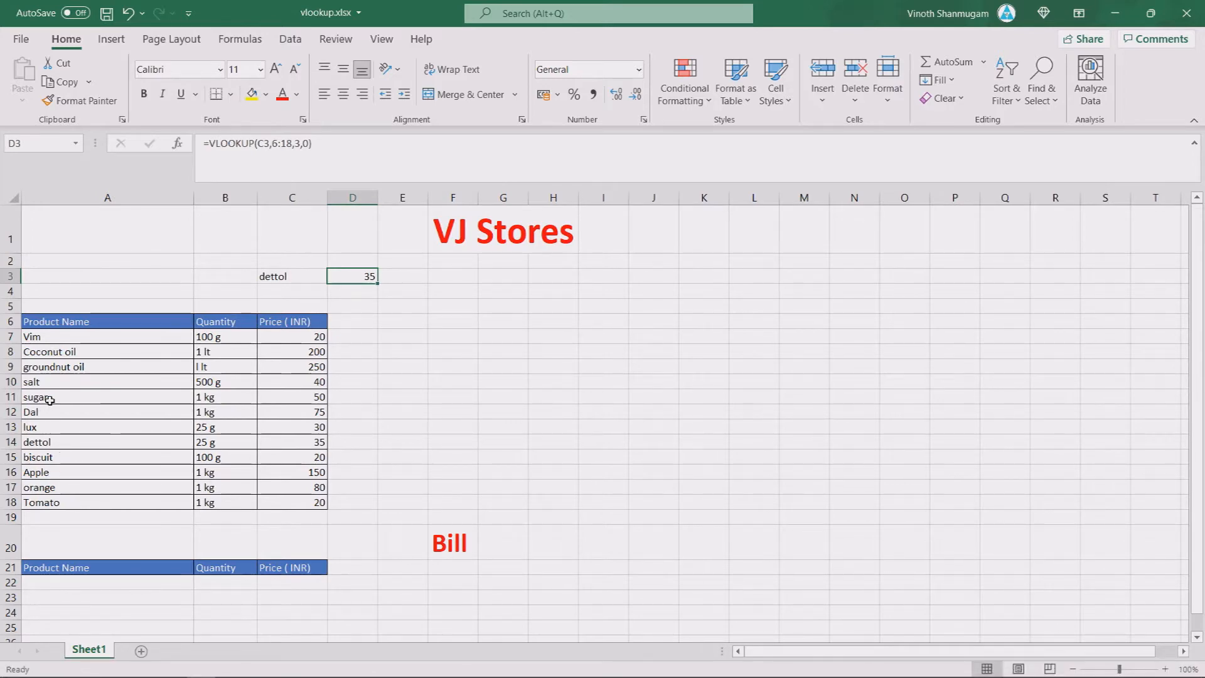
Change the lookup product in C3 to sugar and check the D3 result against the product list
{"action": "left_click", "coordinate": [300, 277]}
{"action": "double_click", "coordinate": [300, 277]}
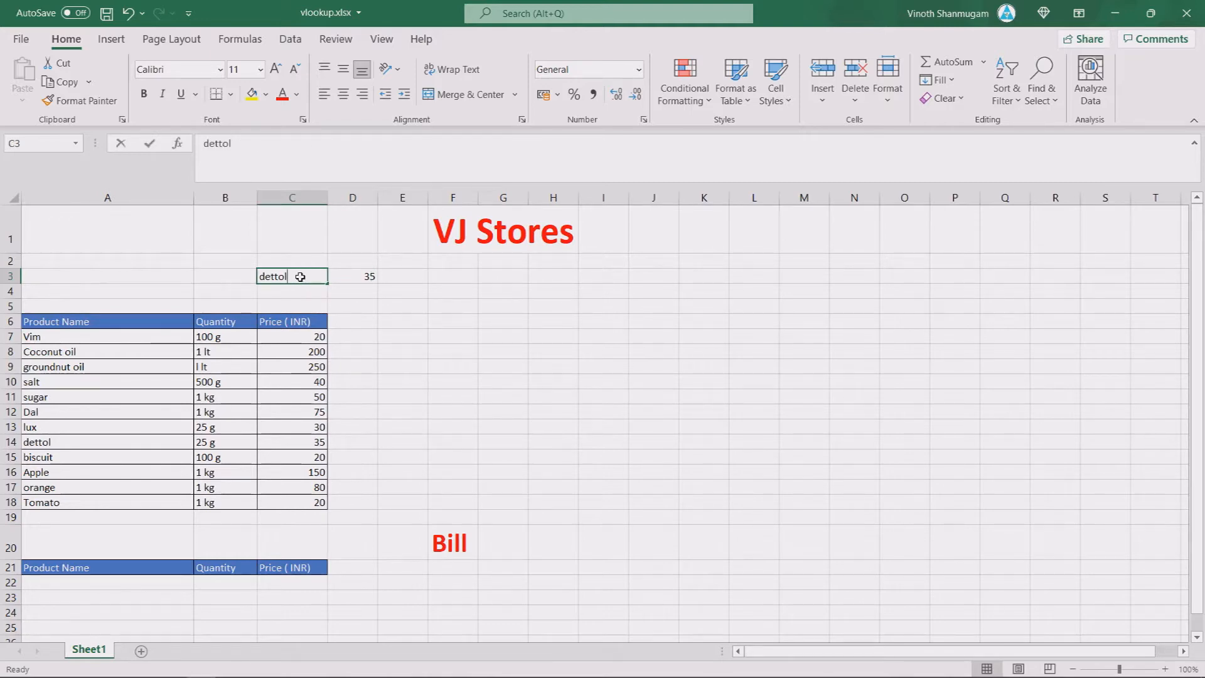
{"action": "type", "text": "sugar"}
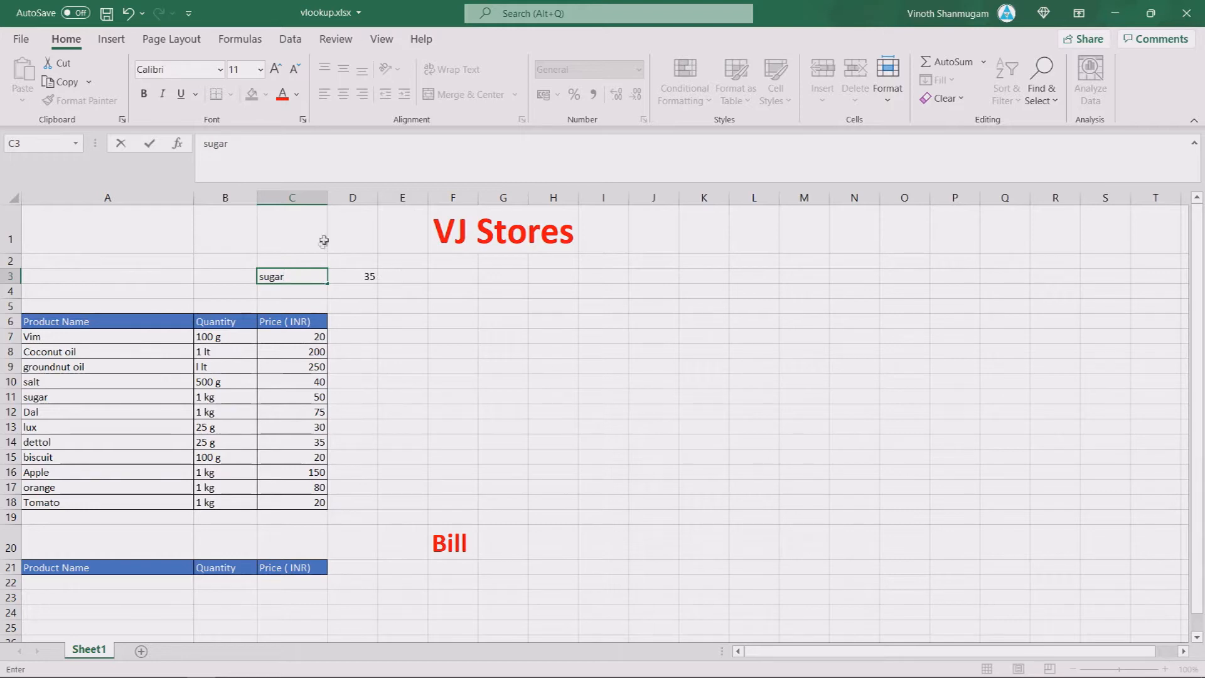
{"action": "left_click", "coordinate": [350, 274]}
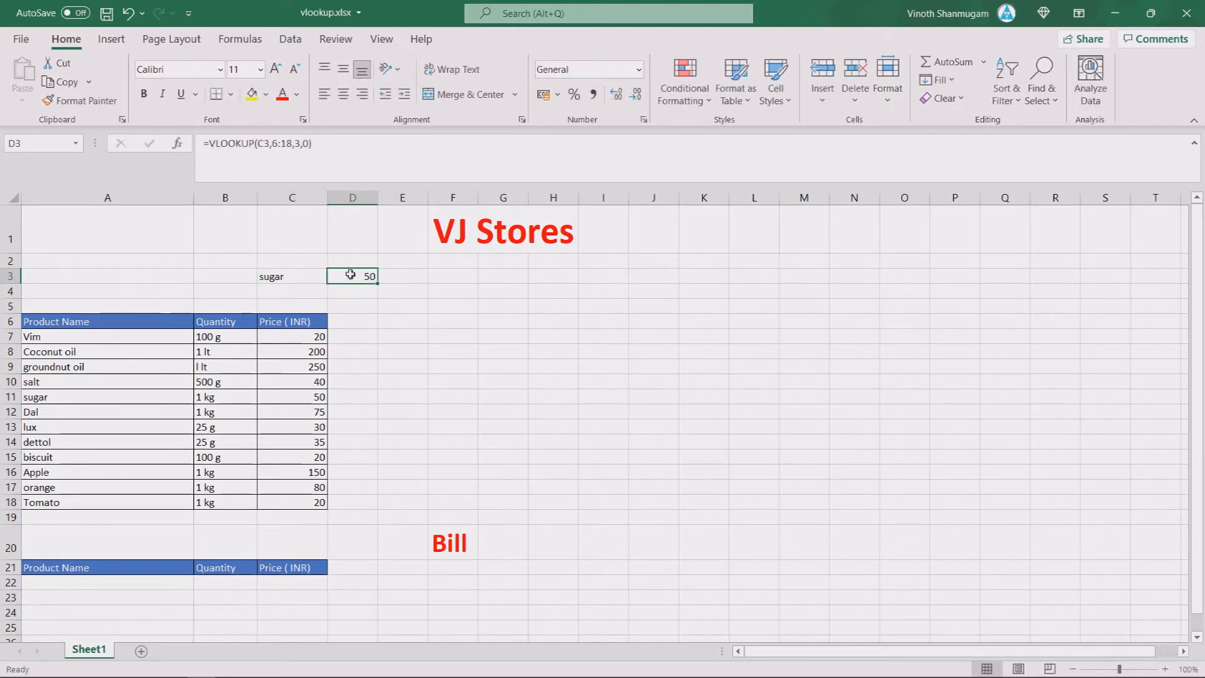
{"action": "left_click", "coordinate": [303, 396]}
{"action": "left_click", "coordinate": [370, 275]}
Check salt's price in the product list and change the lookup product in C3 to salt
{"action": "left_click", "coordinate": [51, 381]}
{"action": "left_click", "coordinate": [323, 379]}
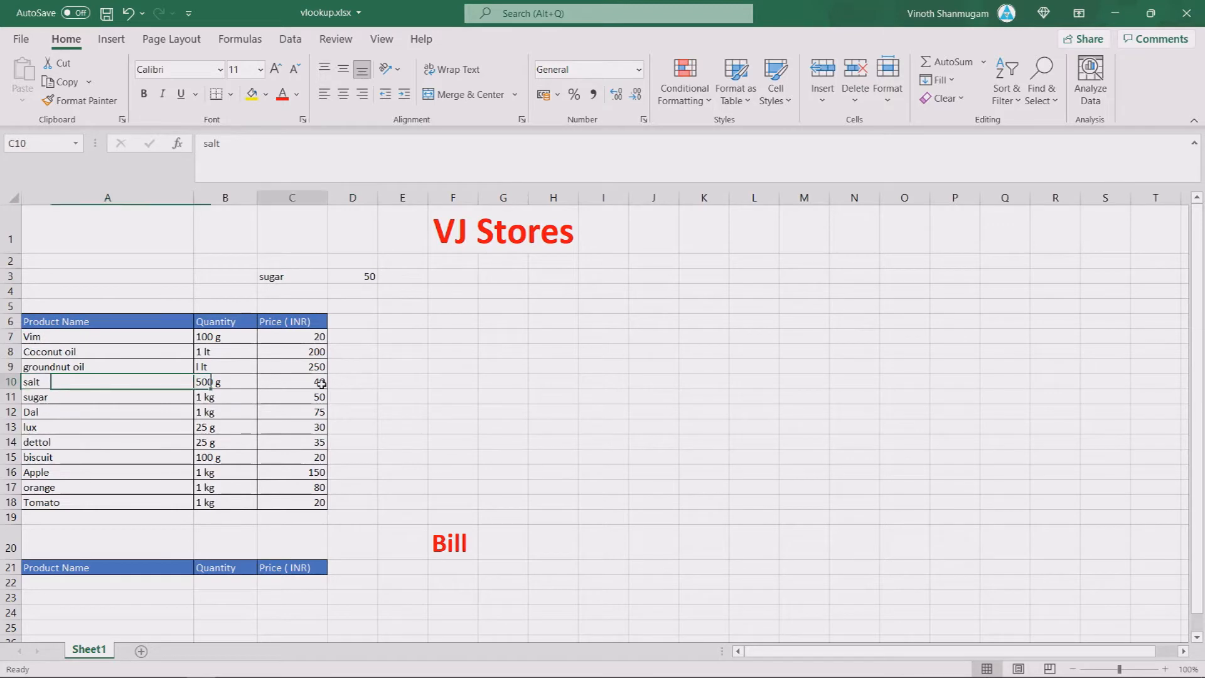
{"action": "double_click", "coordinate": [299, 278]}
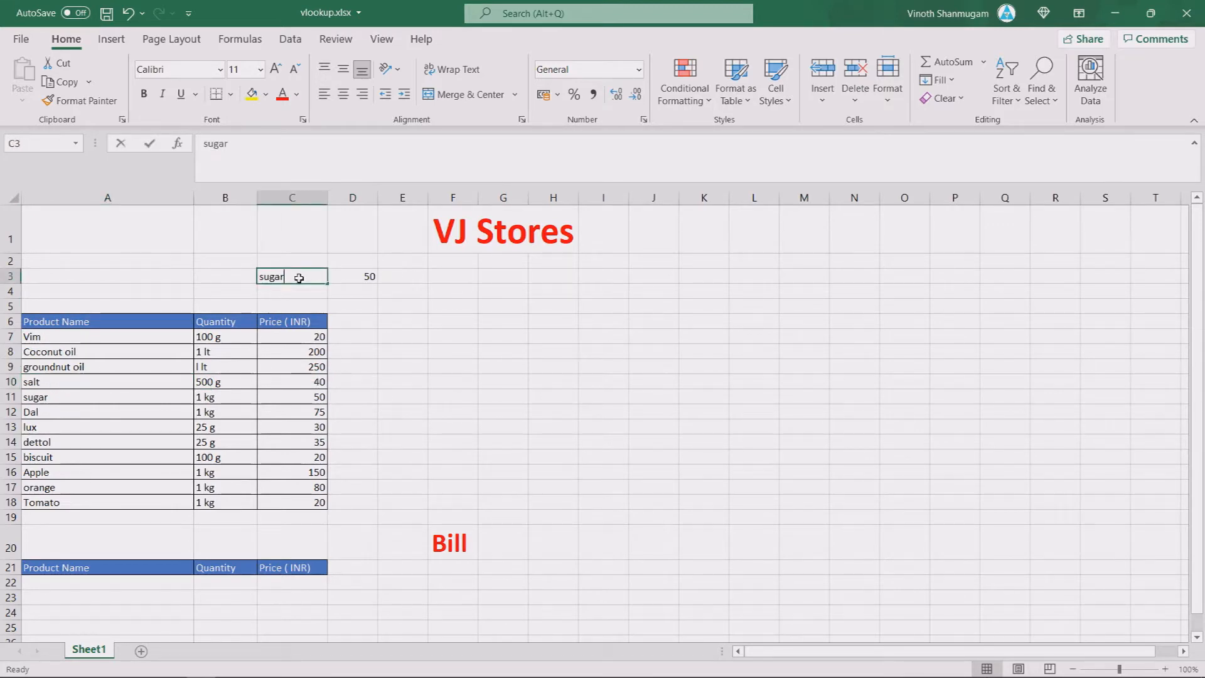
{"action": "type", "text": "sal"}
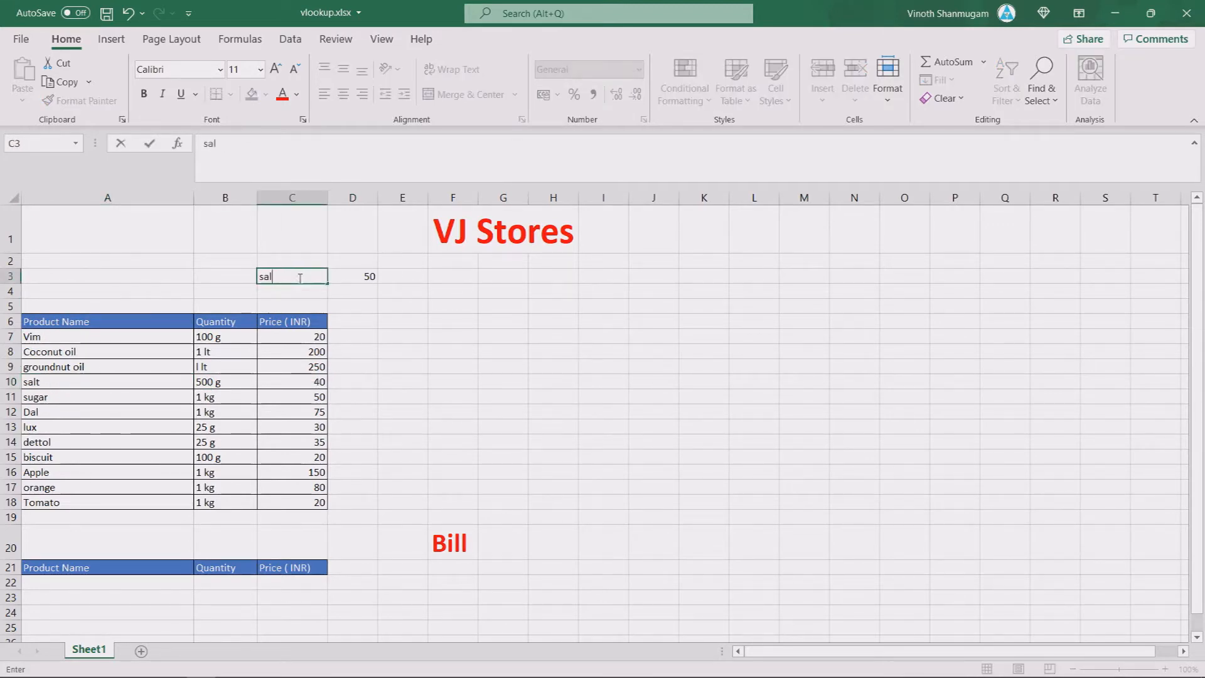
{"action": "type", "text": "t"}
{"action": "left_click", "coordinate": [371, 274]}
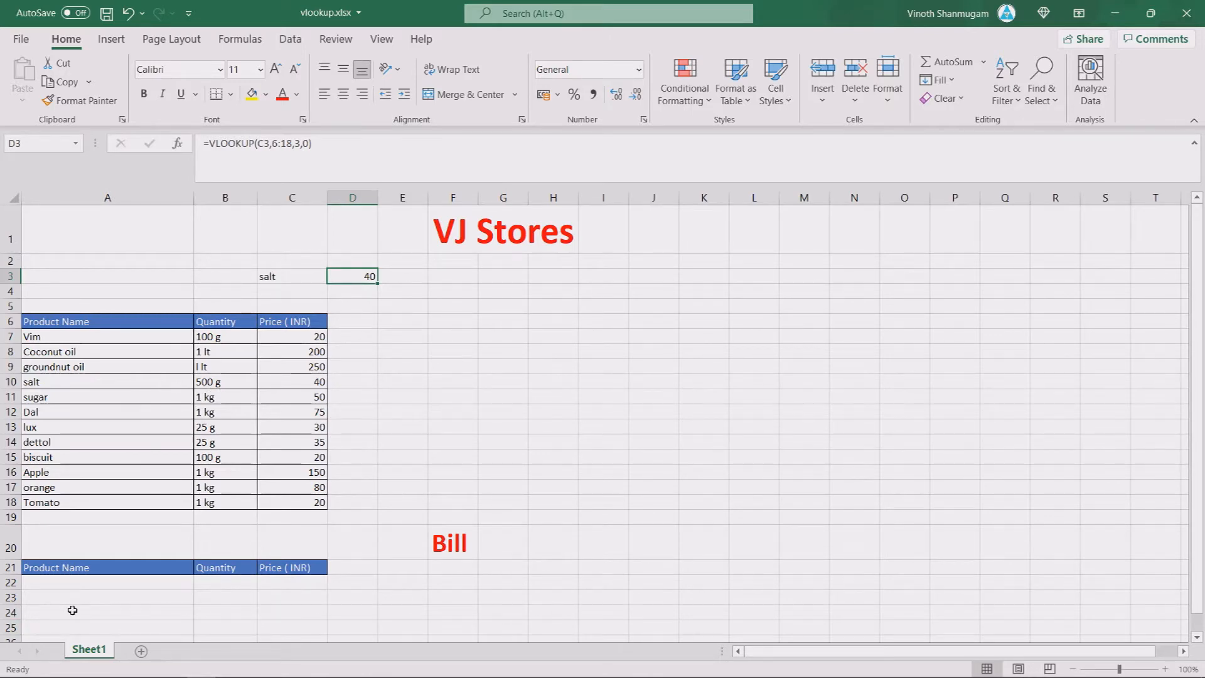
Add List data validation with an in-cell dropdown to bill cell A22, using the product names in =$A$7:$A$18 as the source
{"action": "left_click", "coordinate": [88, 587]}
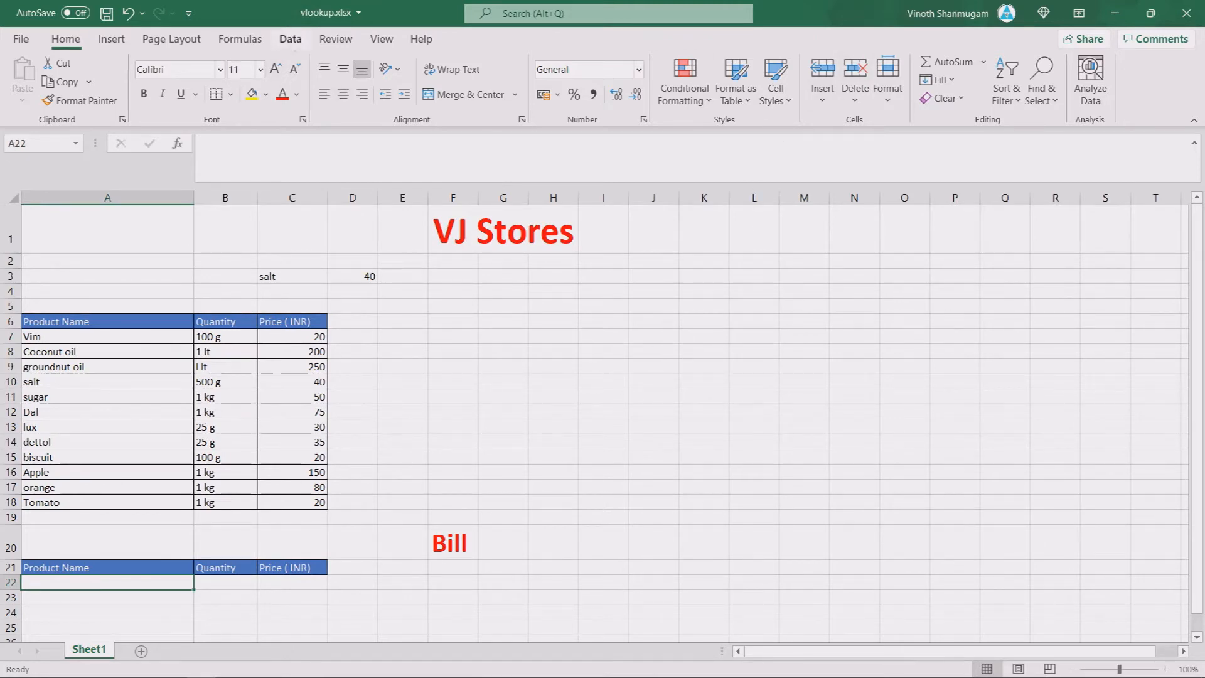
{"action": "left_click", "coordinate": [290, 39]}
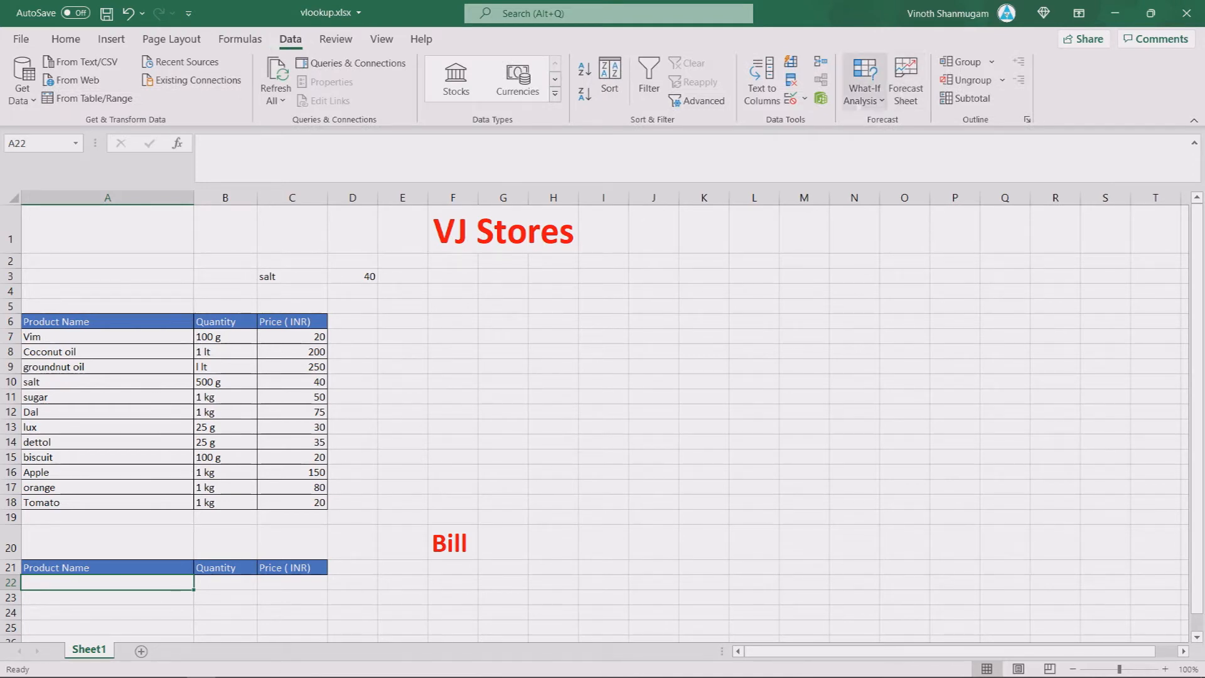
{"action": "left_click", "coordinate": [805, 99]}
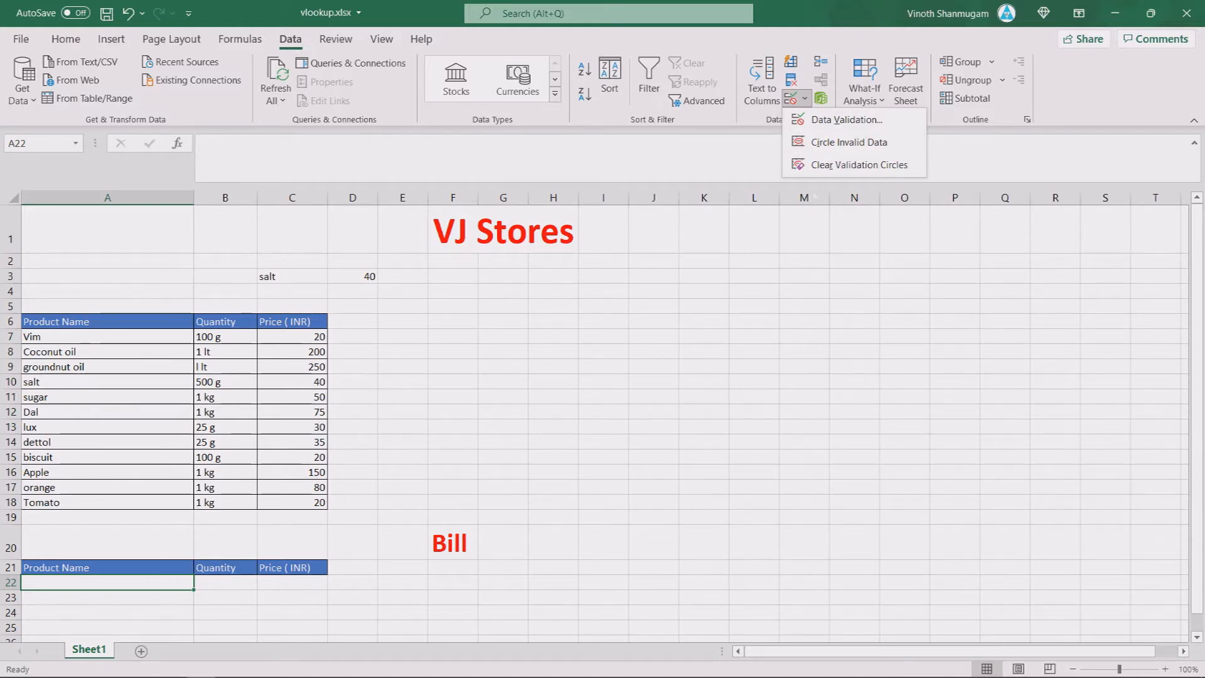
{"action": "left_click", "coordinate": [717, 167]}
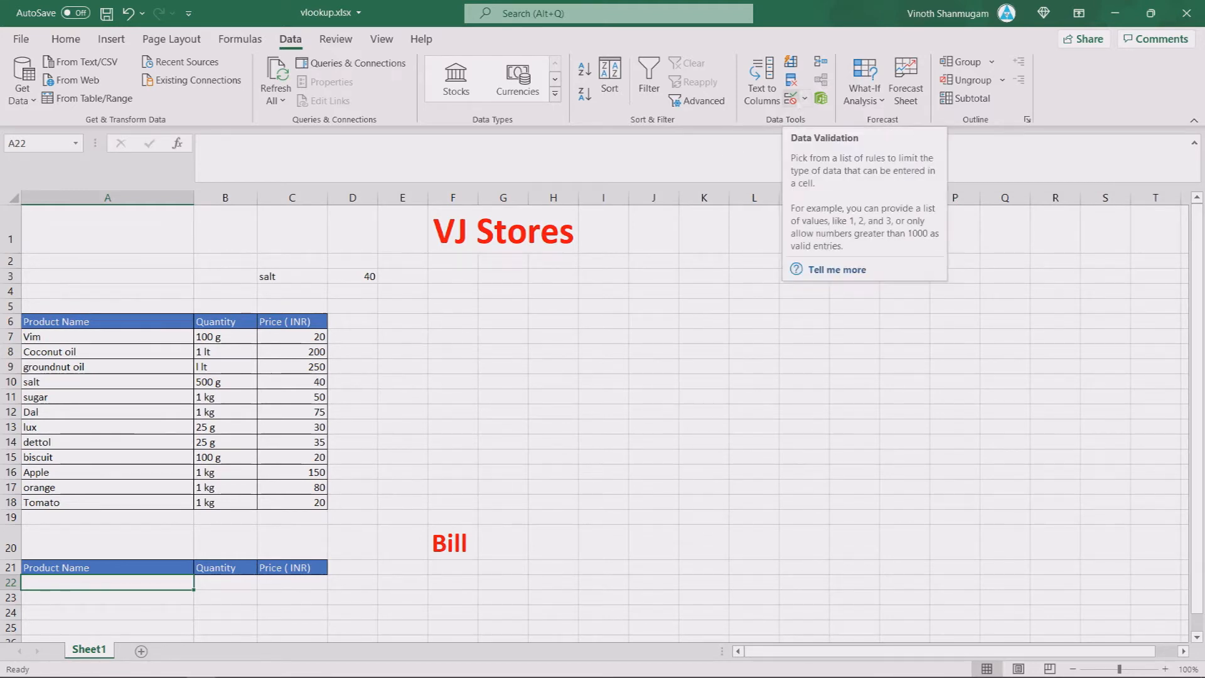
{"action": "left_click", "coordinate": [804, 99]}
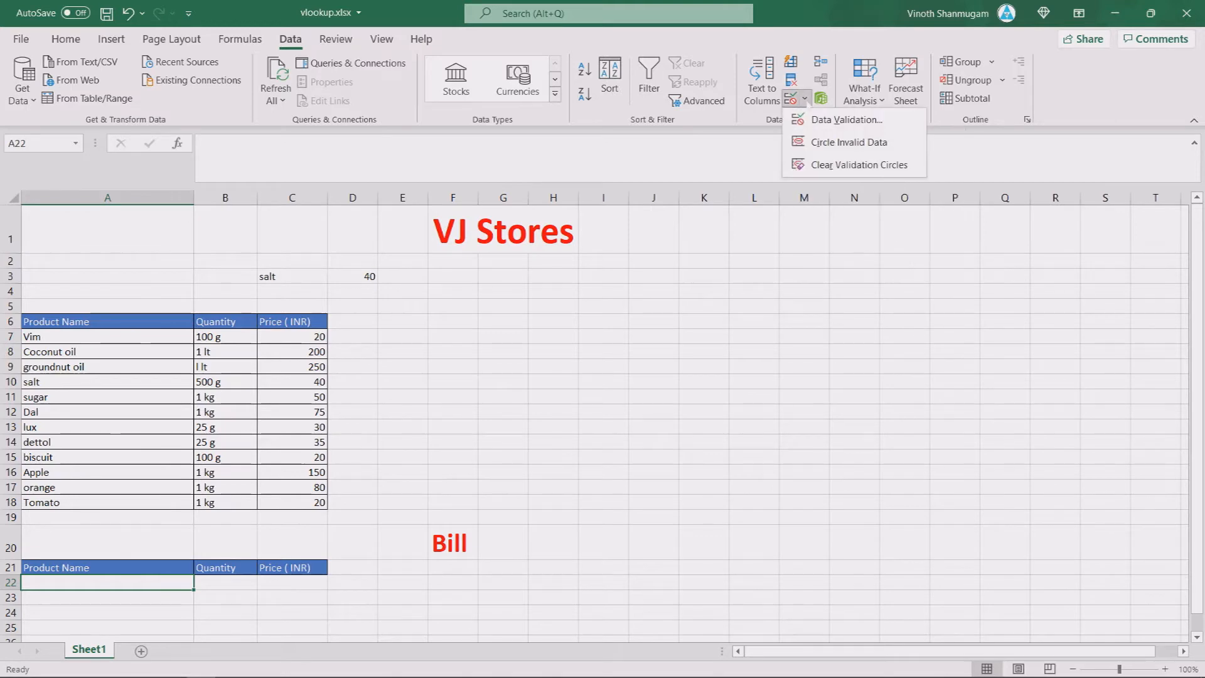
{"action": "left_click", "coordinate": [818, 120]}
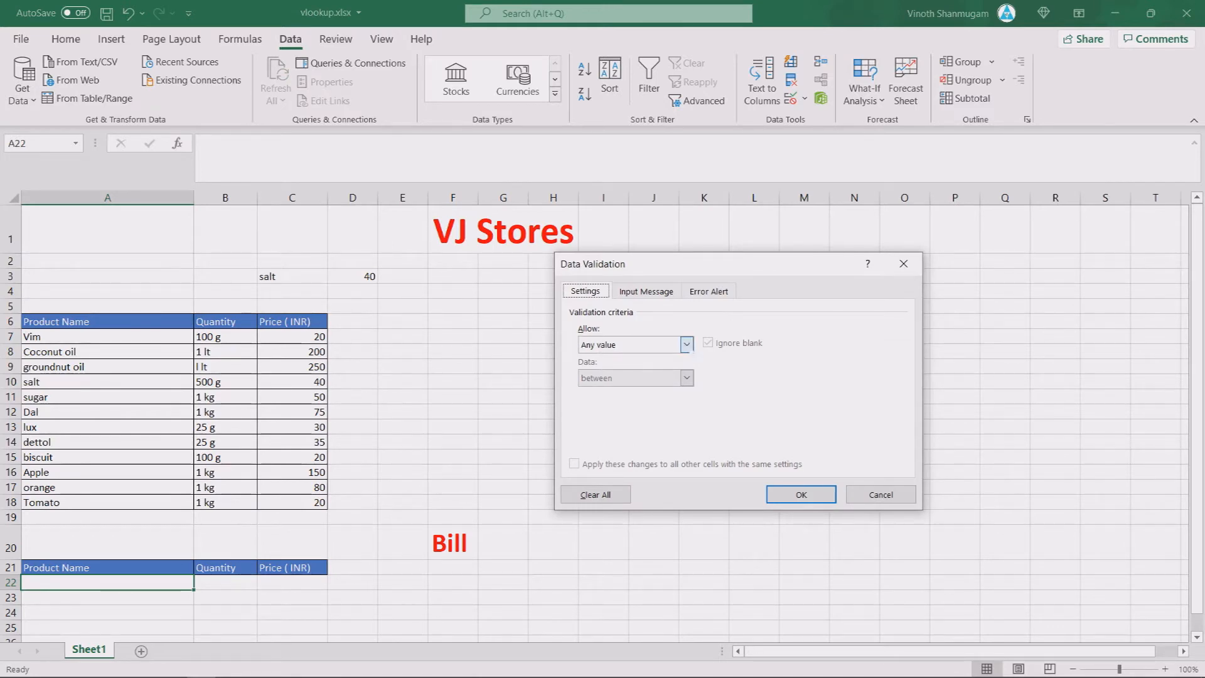
{"action": "left_click", "coordinate": [686, 345]}
{"action": "left_click", "coordinate": [590, 391]}
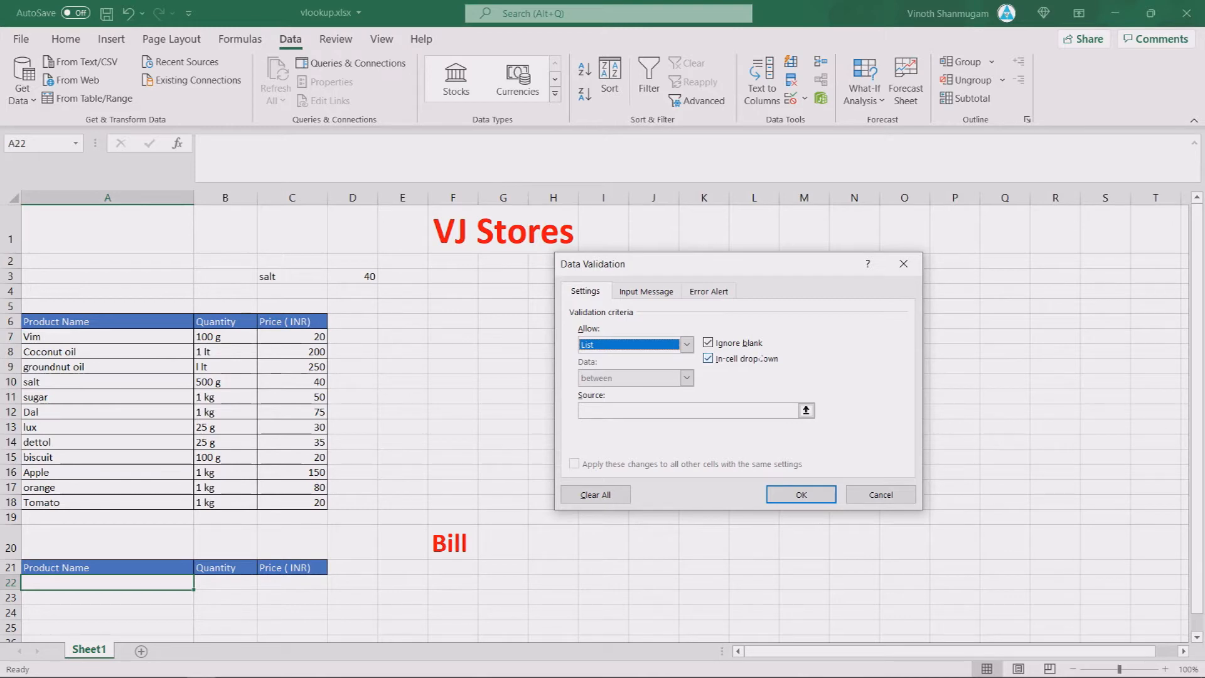
{"action": "left_click", "coordinate": [599, 414]}
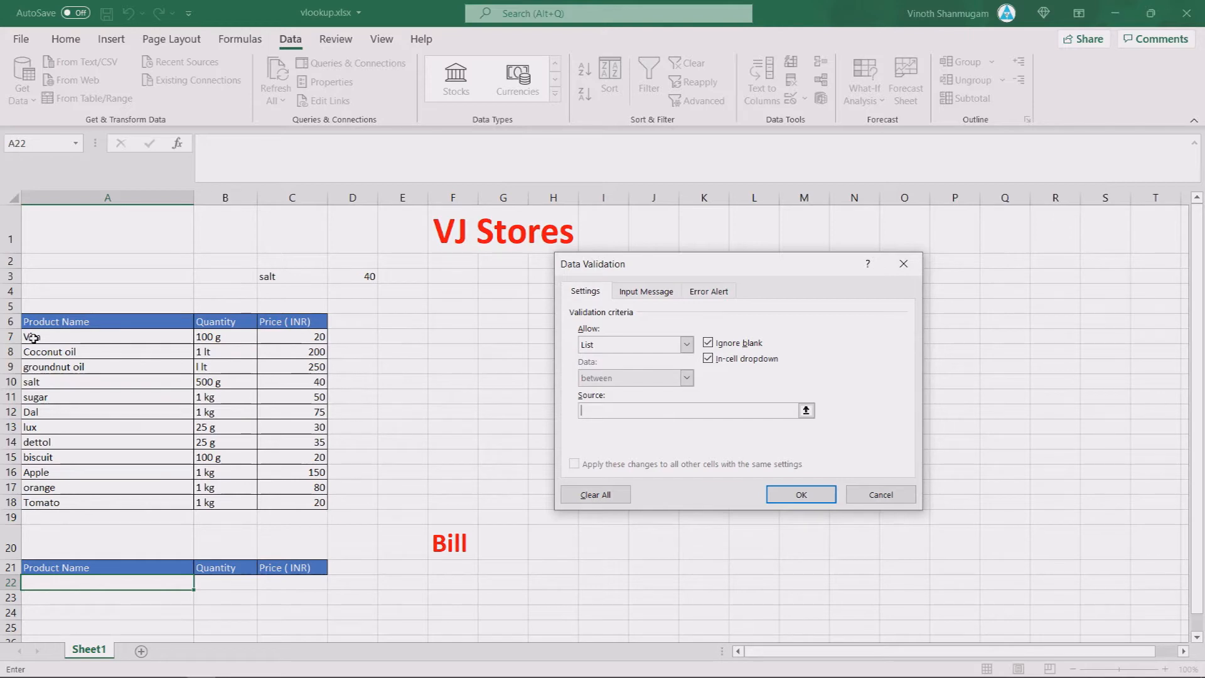
{"action": "left_click", "coordinate": [33, 339]}
{"action": "left_click_drag", "start_coordinate": [33, 338], "coordinate": [69, 501]}
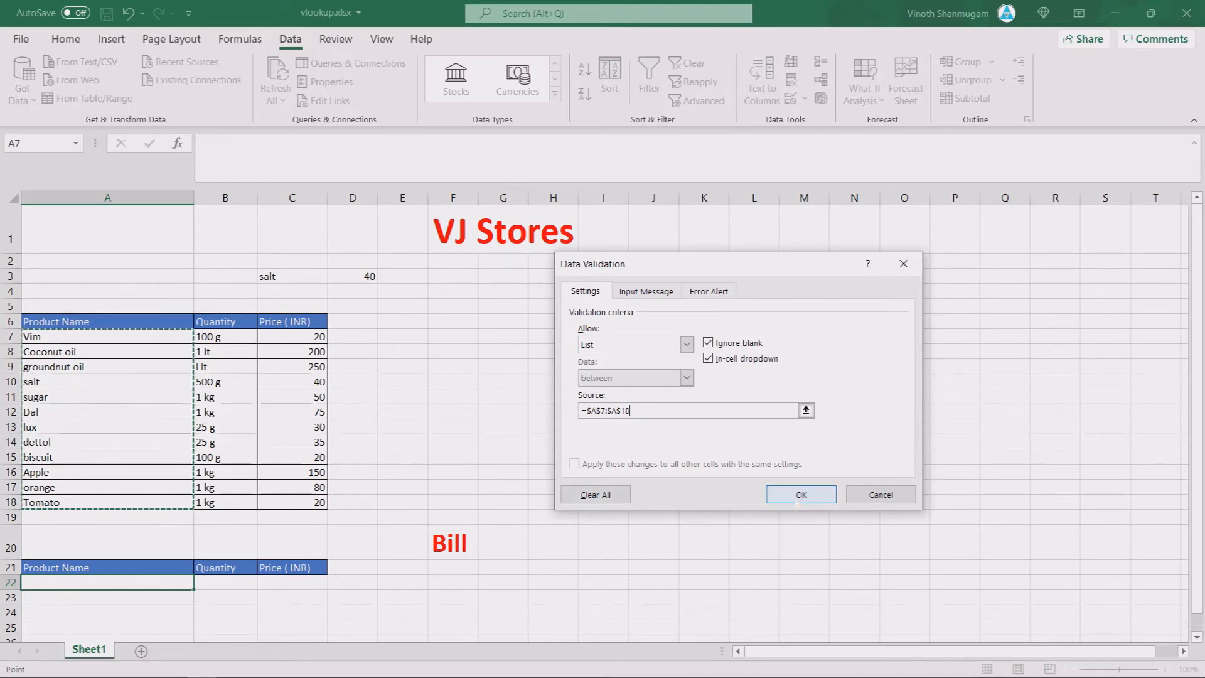
{"action": "left_click", "coordinate": [798, 495]}
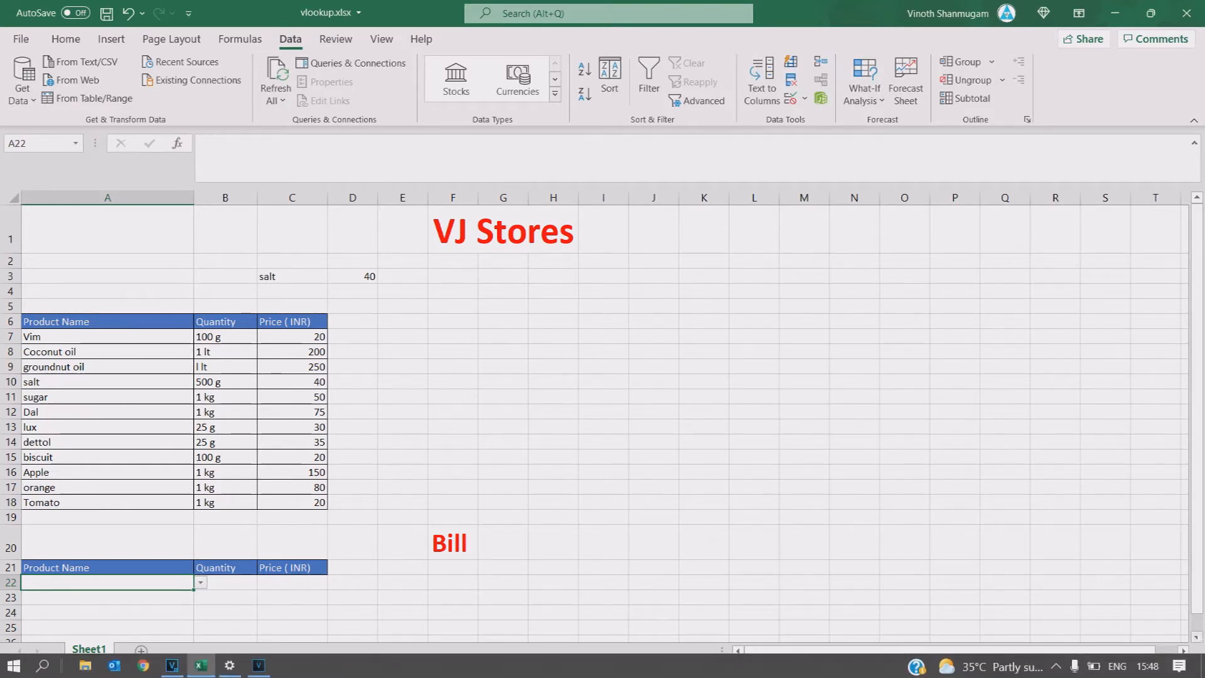
Look through the product names offered by the dropdown in bill cell A22 without choosing one
{"action": "left_click", "coordinate": [1197, 637]}
{"action": "scroll", "coordinate": [261, 516], "scroll_direction": "down", "scroll_amount": 1}
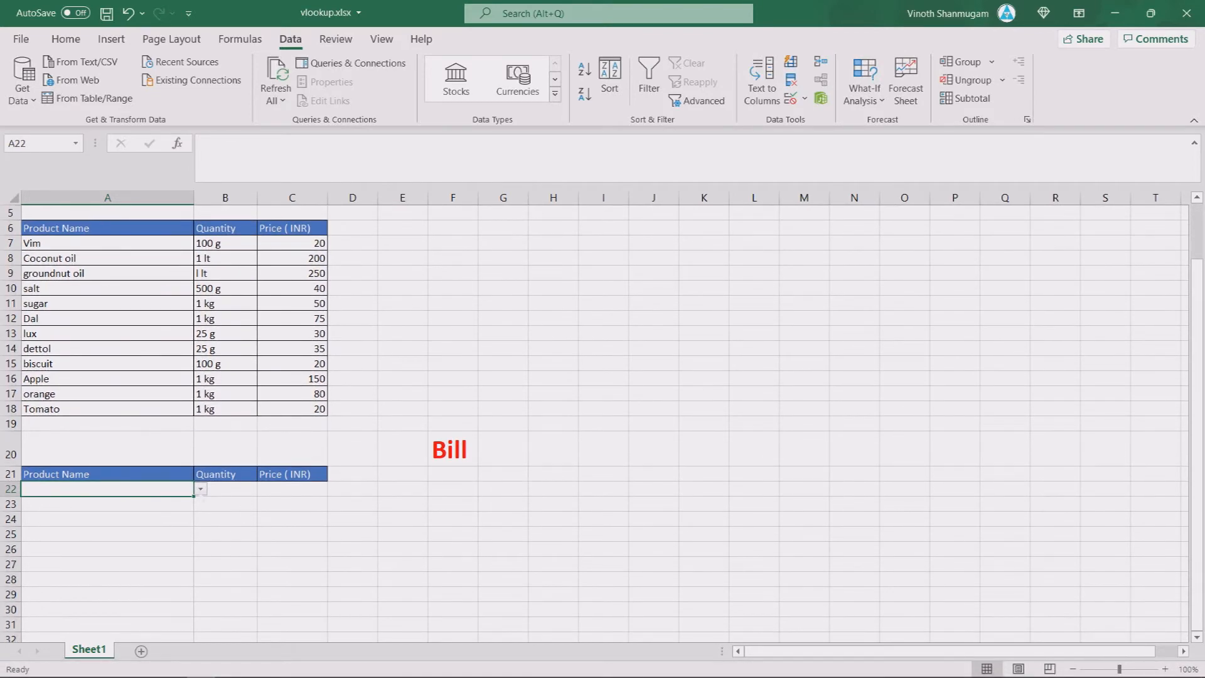
{"action": "left_click", "coordinate": [200, 489]}
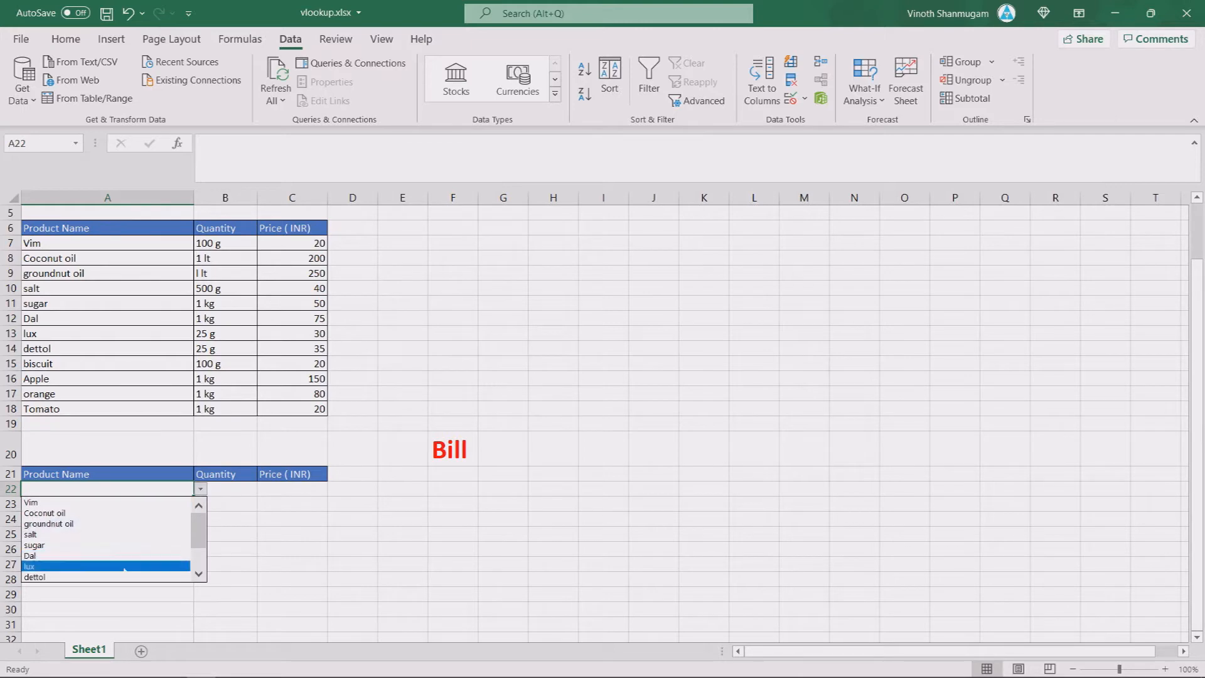
{"action": "left_click_drag", "start_coordinate": [201, 530], "coordinate": [201, 552]}
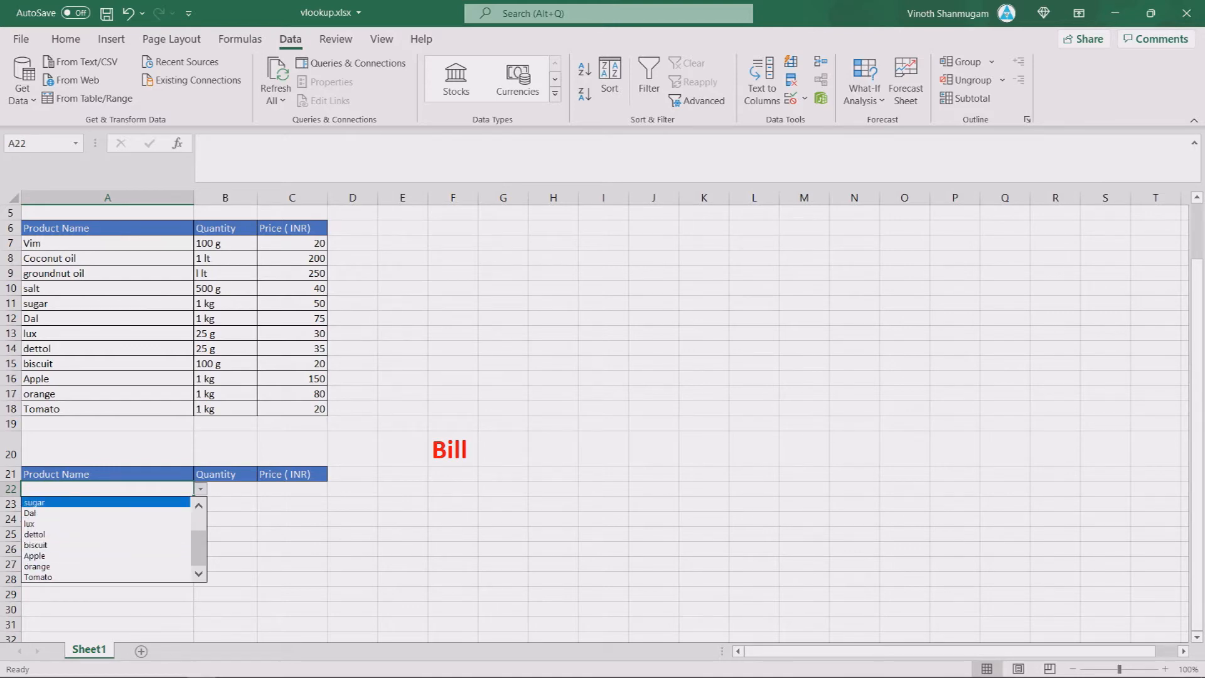
{"action": "left_click", "coordinate": [1196, 300]}
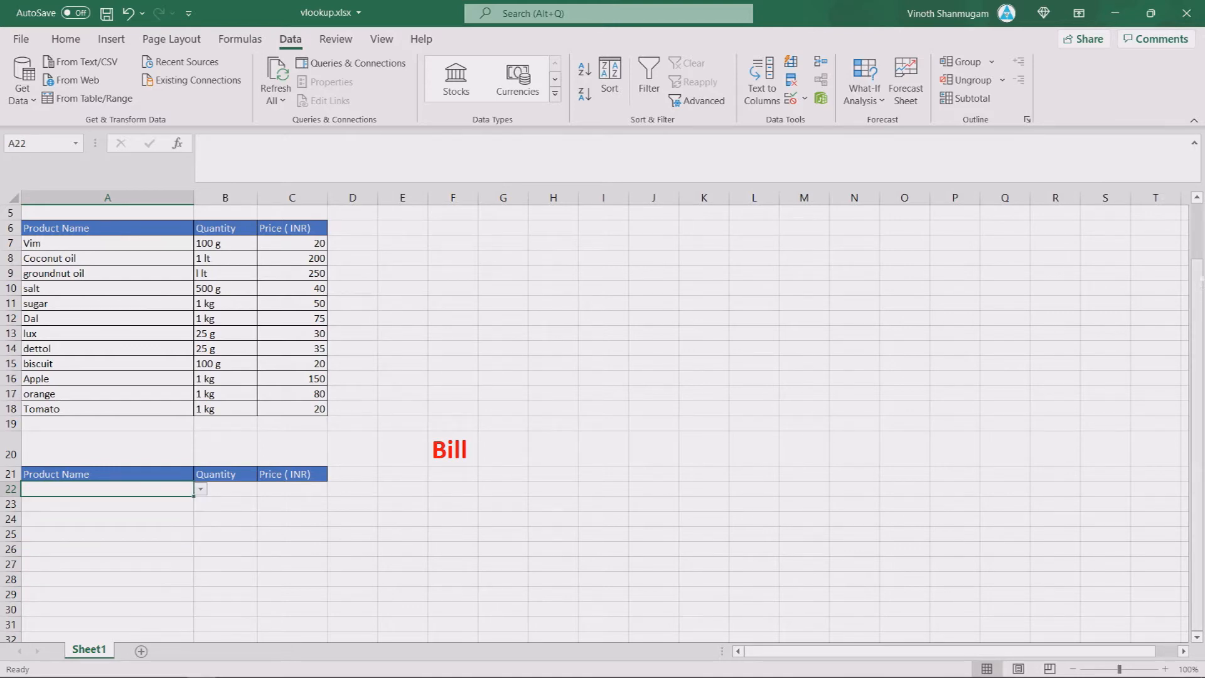
Change the lookup product in C3 to the misspelled name sat and check the lookup result in D3
{"action": "scroll", "coordinate": [603, 424], "scroll_direction": "up", "scroll_amount": 2}
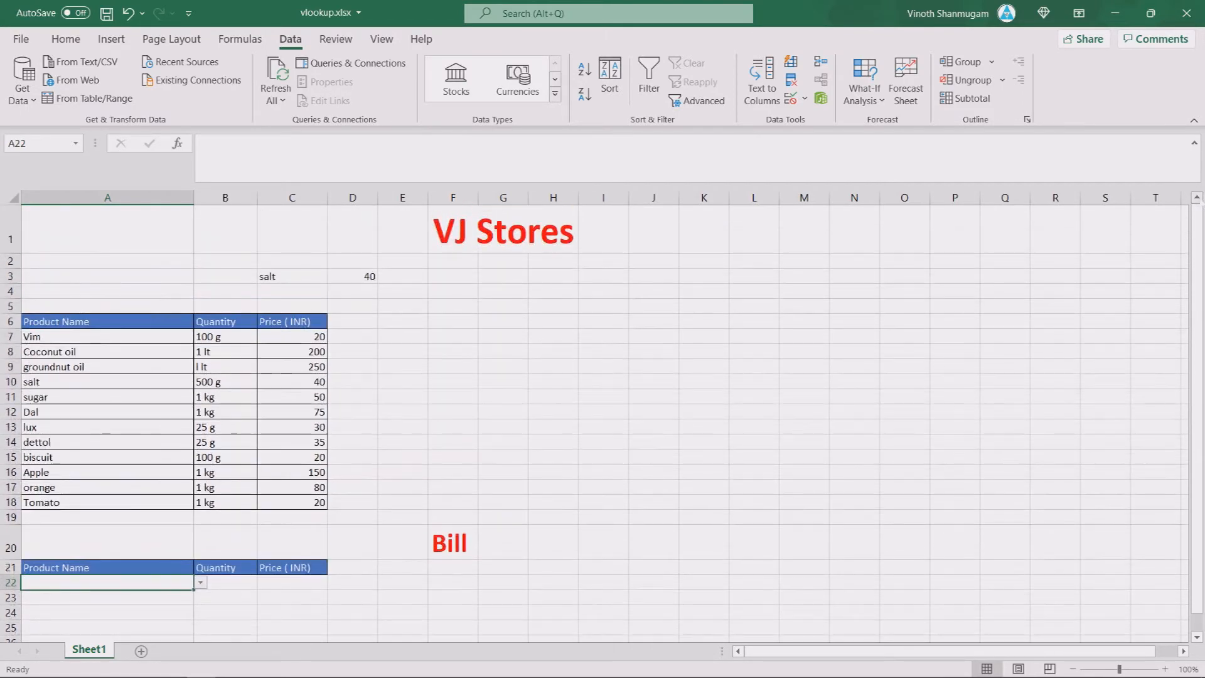
{"action": "left_click", "coordinate": [293, 279]}
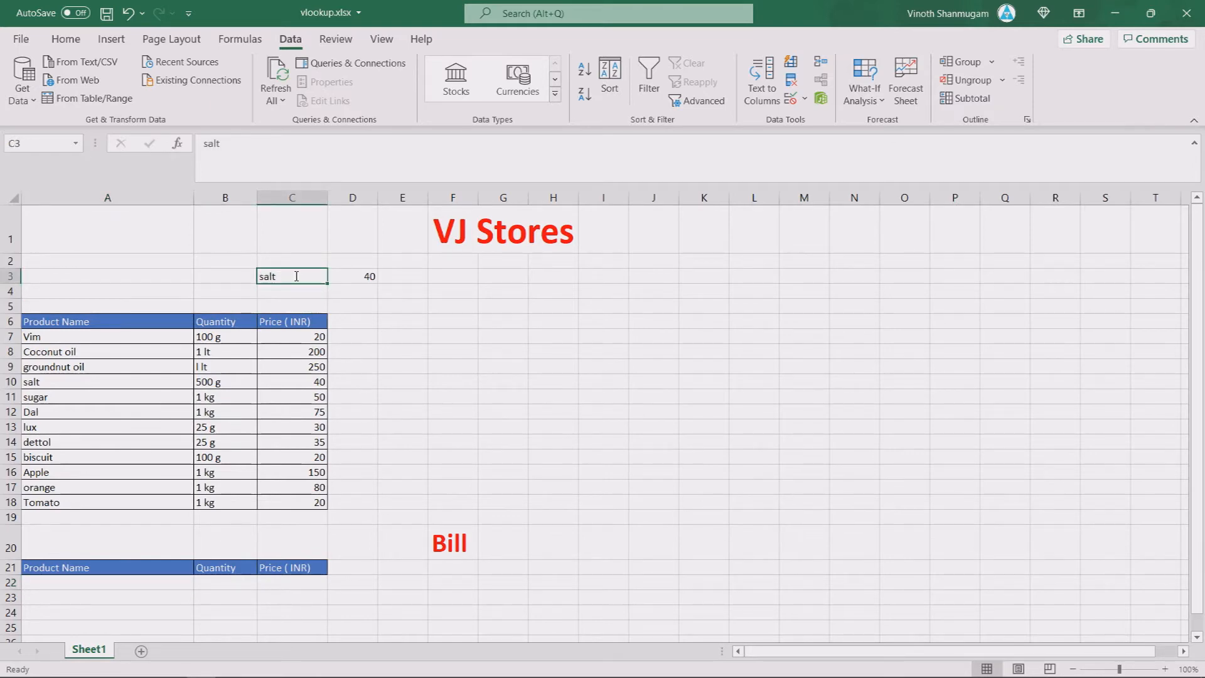
{"action": "type", "text": "sa"}
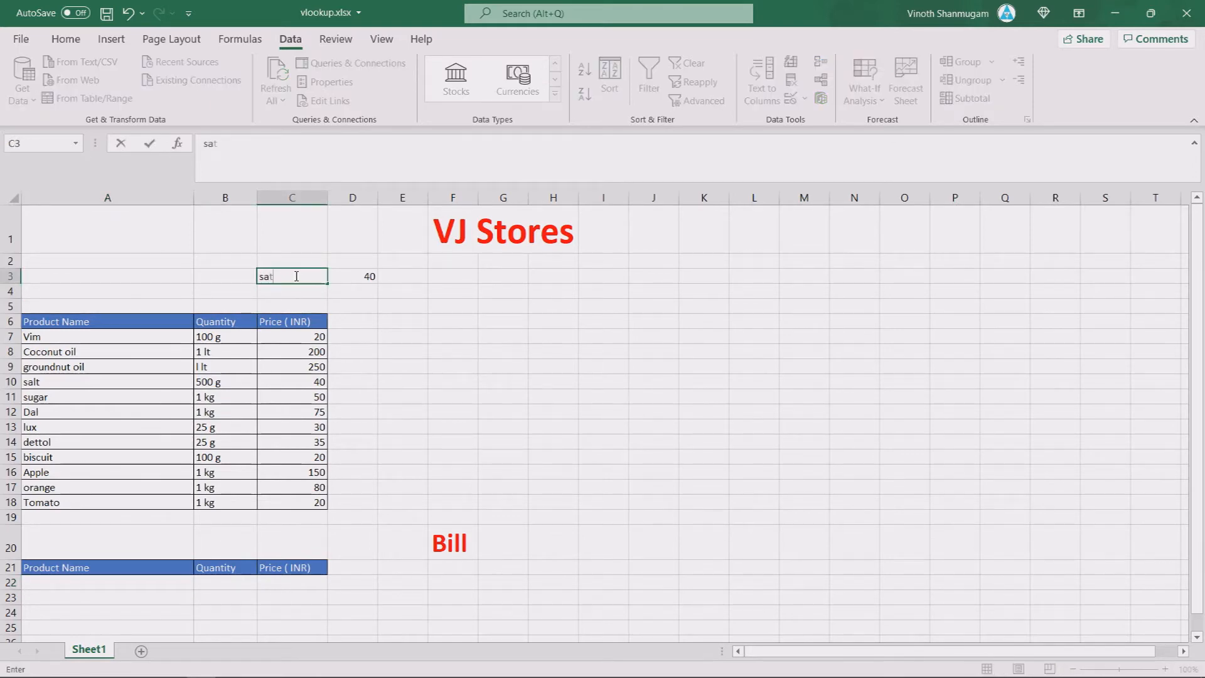
{"action": "left_click", "coordinate": [357, 276]}
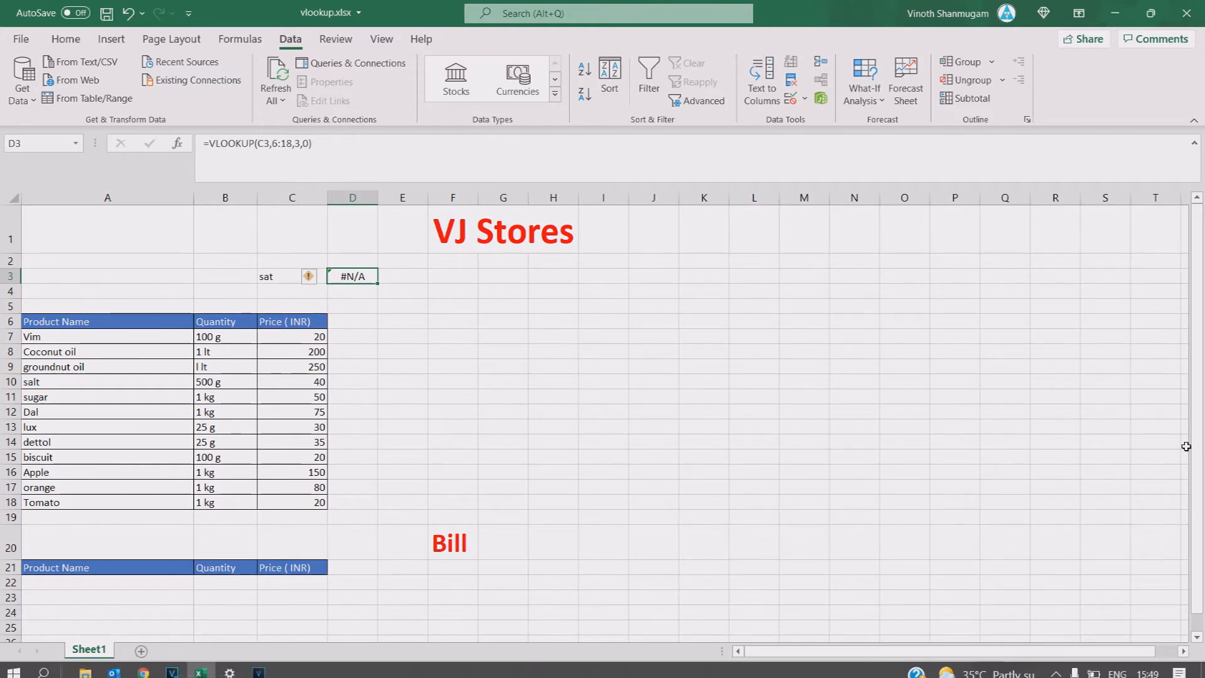
Choose Coconut oil from the product dropdown in bill cell A22 and enter a quantity of 2 in B22
{"action": "scroll", "coordinate": [1186, 446], "scroll_direction": "down", "scroll_amount": 1}
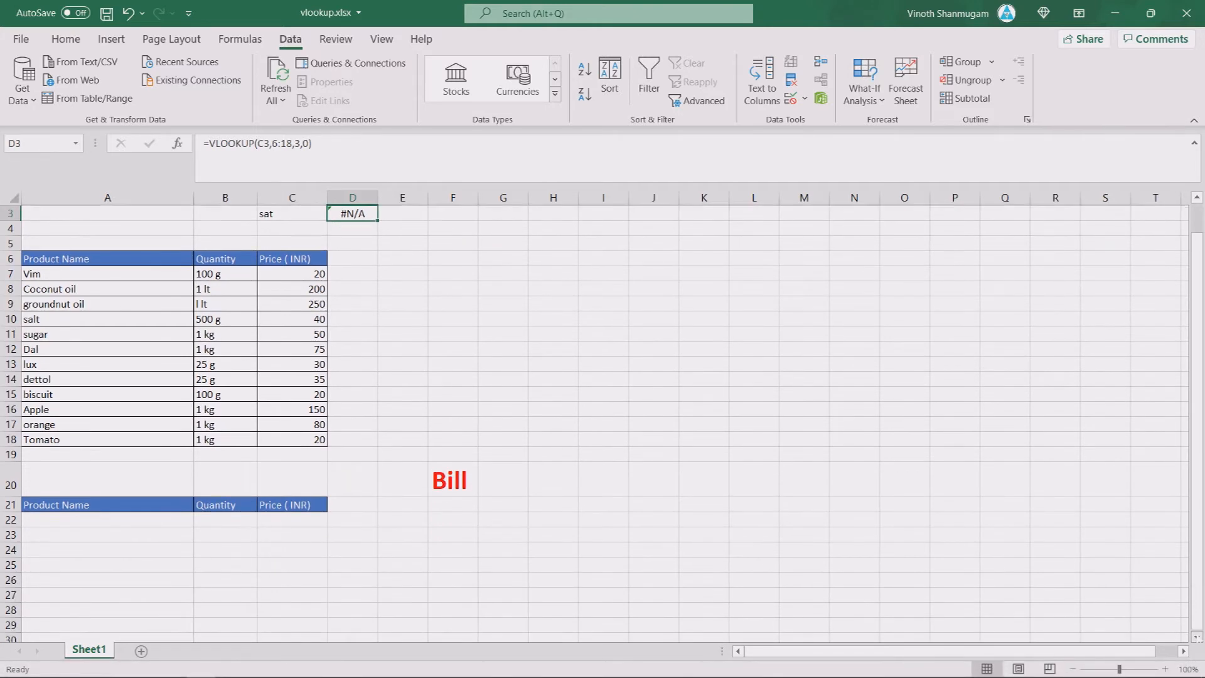
{"action": "scroll", "coordinate": [600, 499], "scroll_direction": "down", "scroll_amount": 1}
{"action": "left_click", "coordinate": [189, 504]}
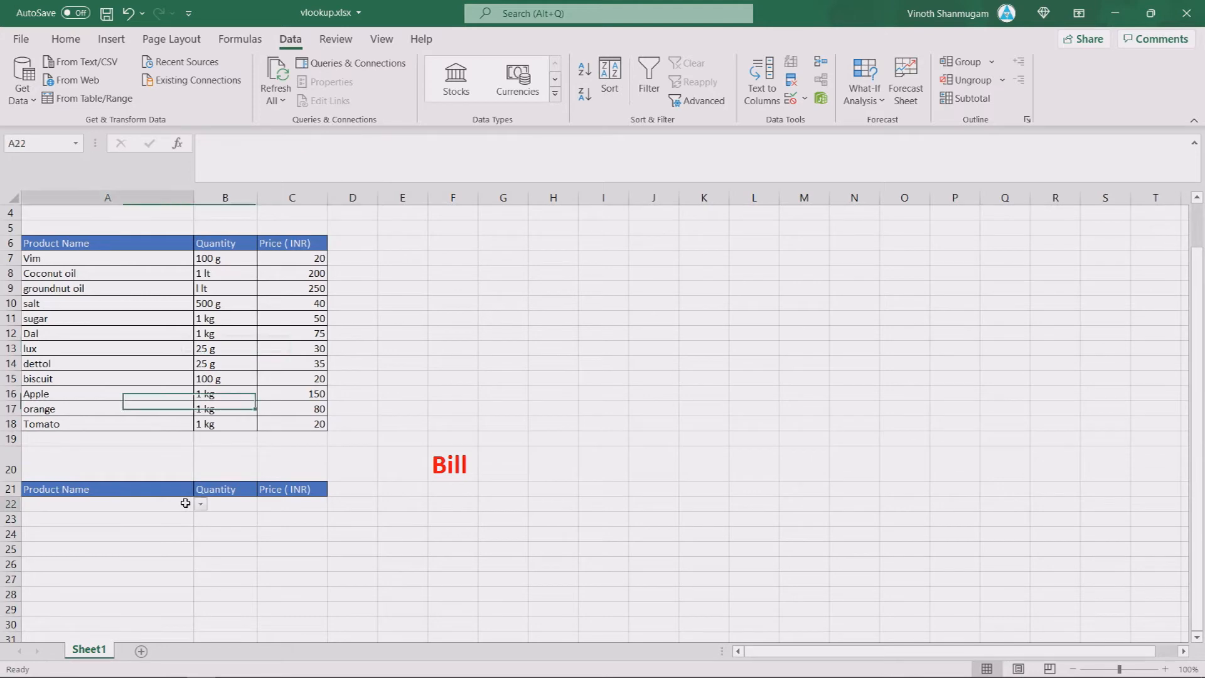
{"action": "left_click", "coordinate": [200, 504]}
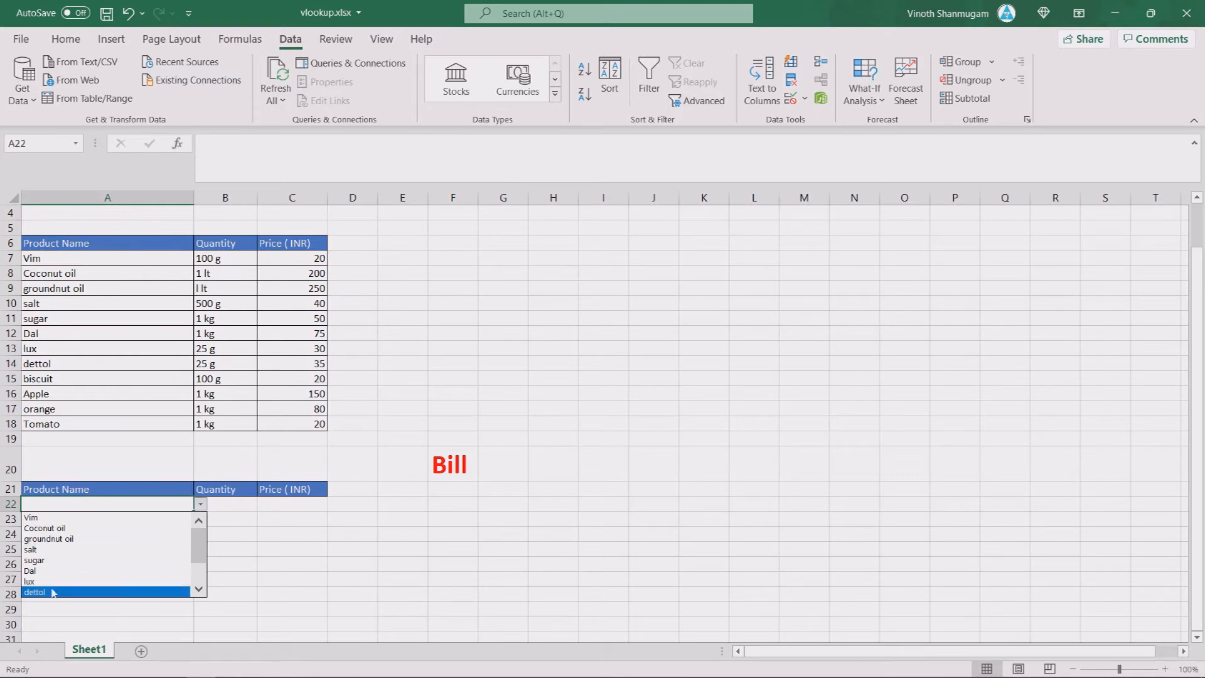
{"action": "left_click", "coordinate": [49, 528]}
{"action": "left_click", "coordinate": [235, 506]}
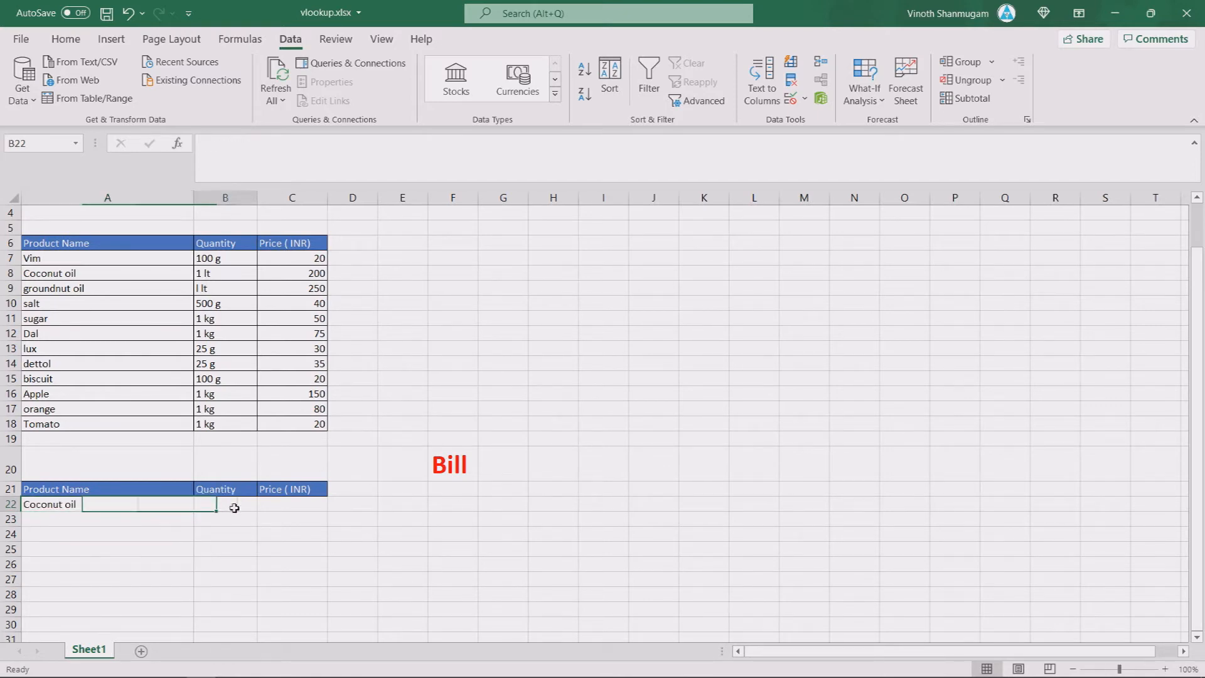
{"action": "type", "text": "="}
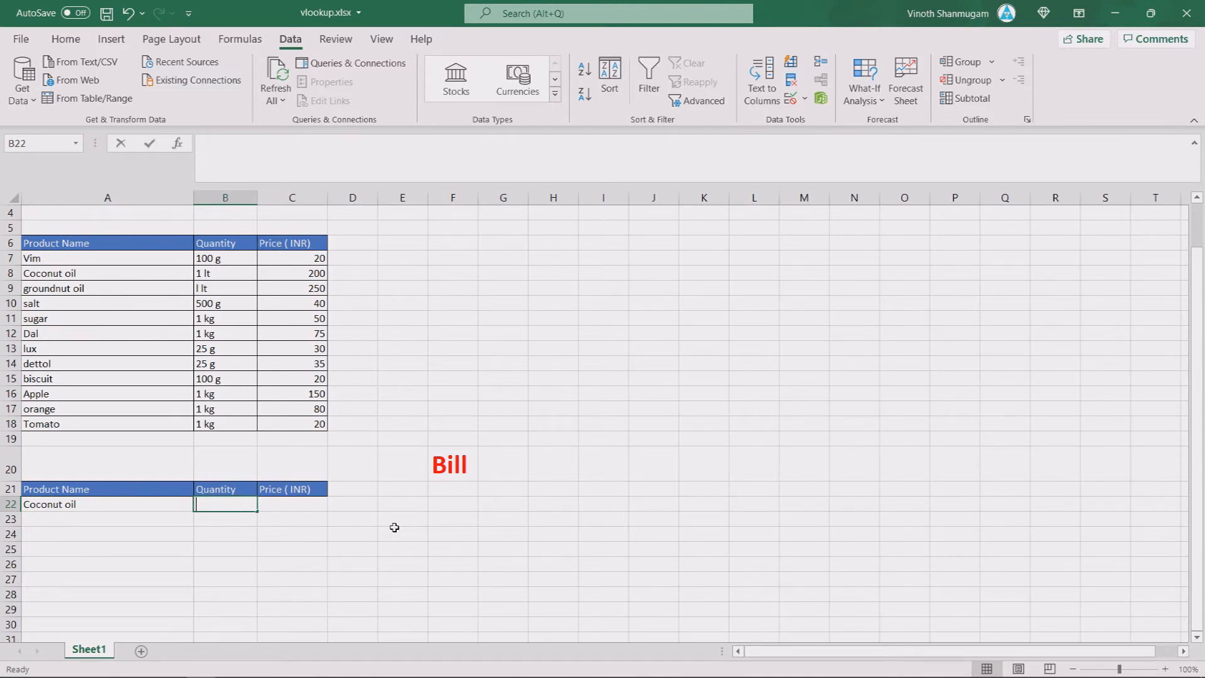
{"action": "type", "text": "2"}
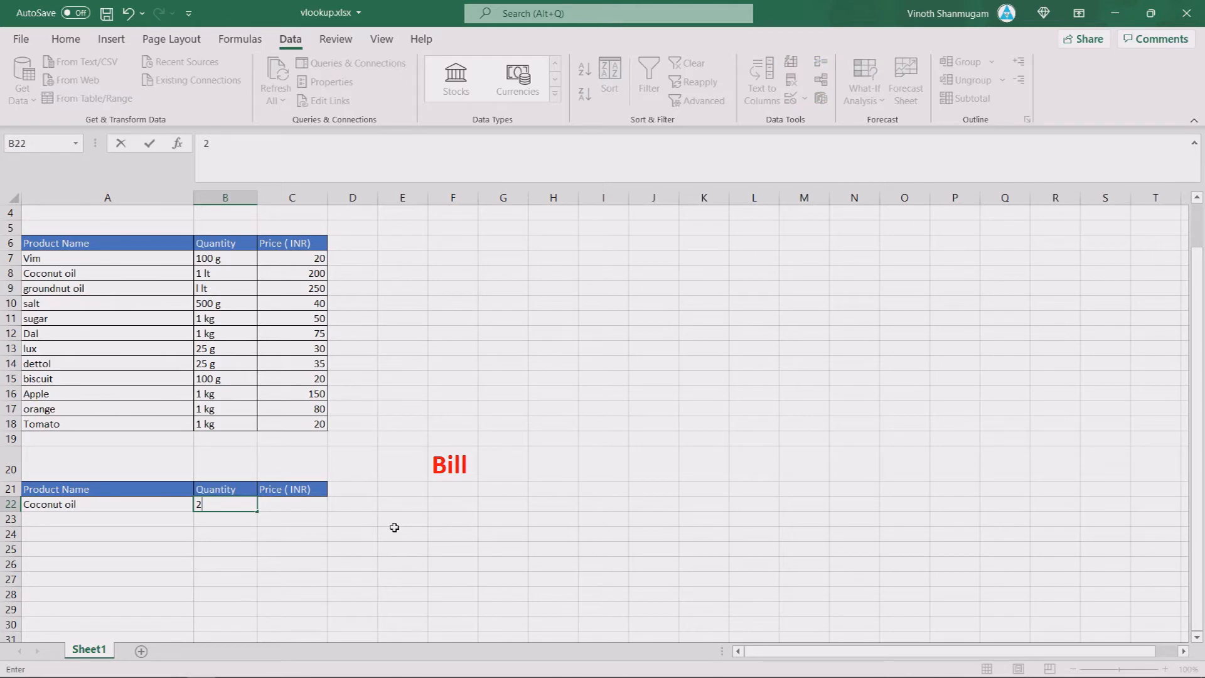
Enter =VLOOKUP(A22,A7:C18,3,0) in bill cell C22 to fetch the selected product's price
{"action": "left_click", "coordinate": [282, 504]}
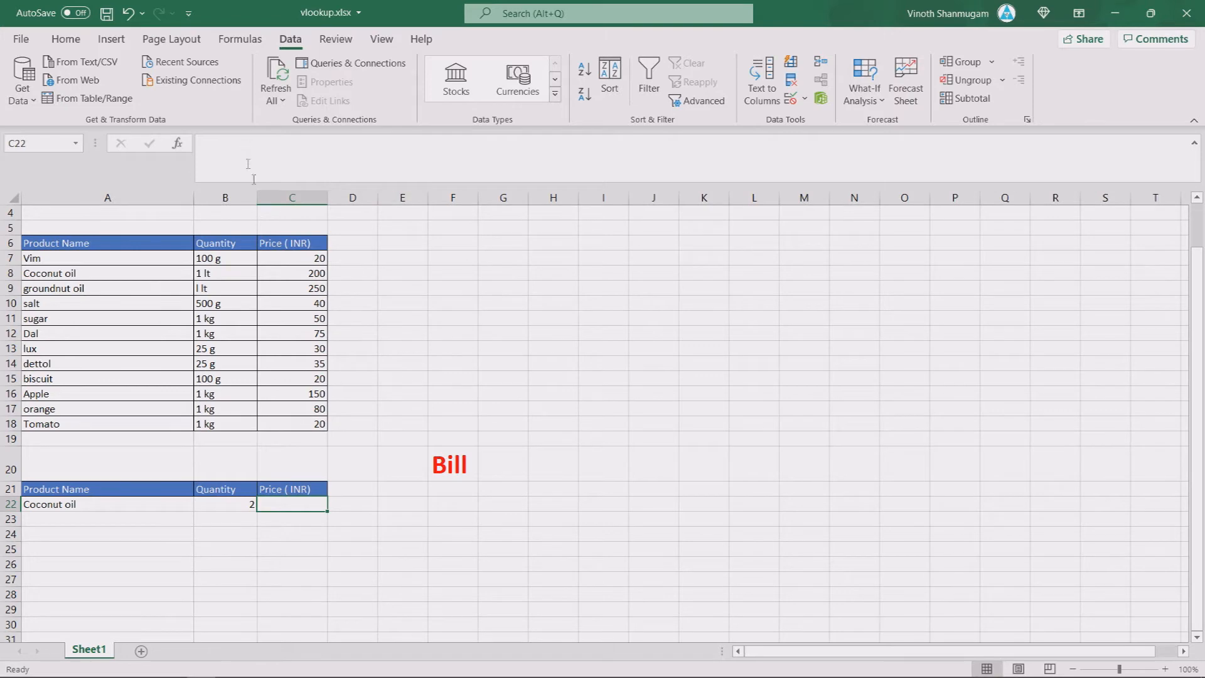
{"action": "left_click", "coordinate": [261, 148]}
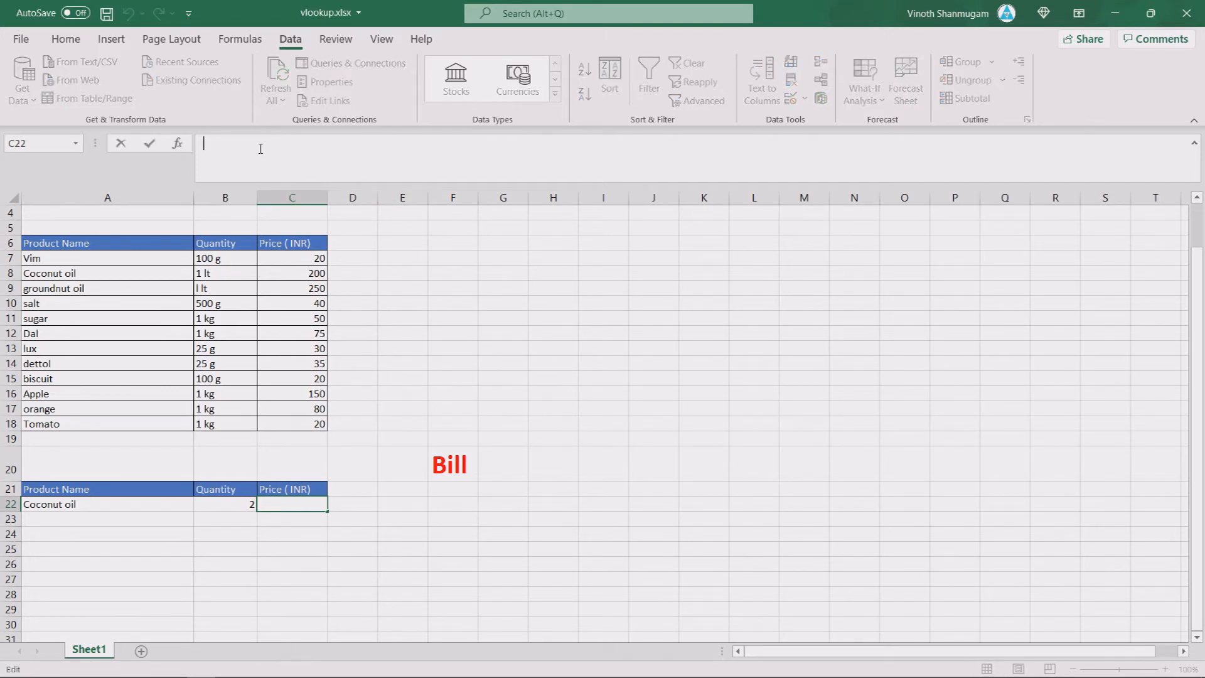
{"action": "type", "text": "=vlook"}
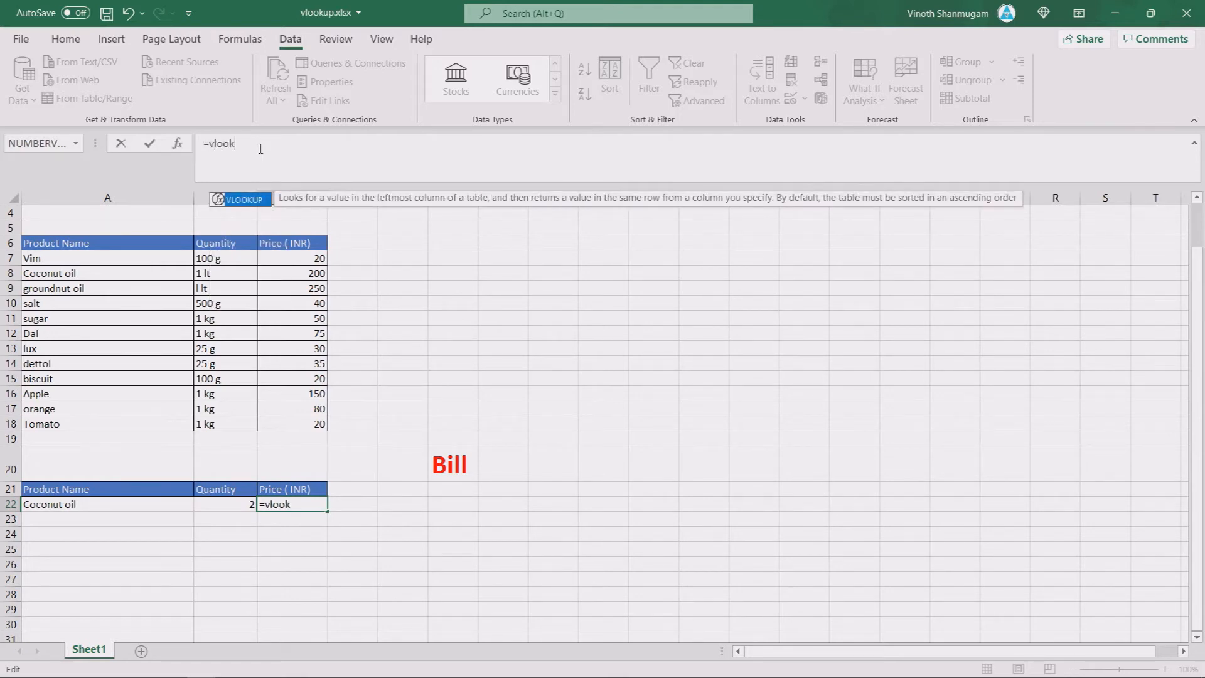
{"action": "type", "text": "up("}
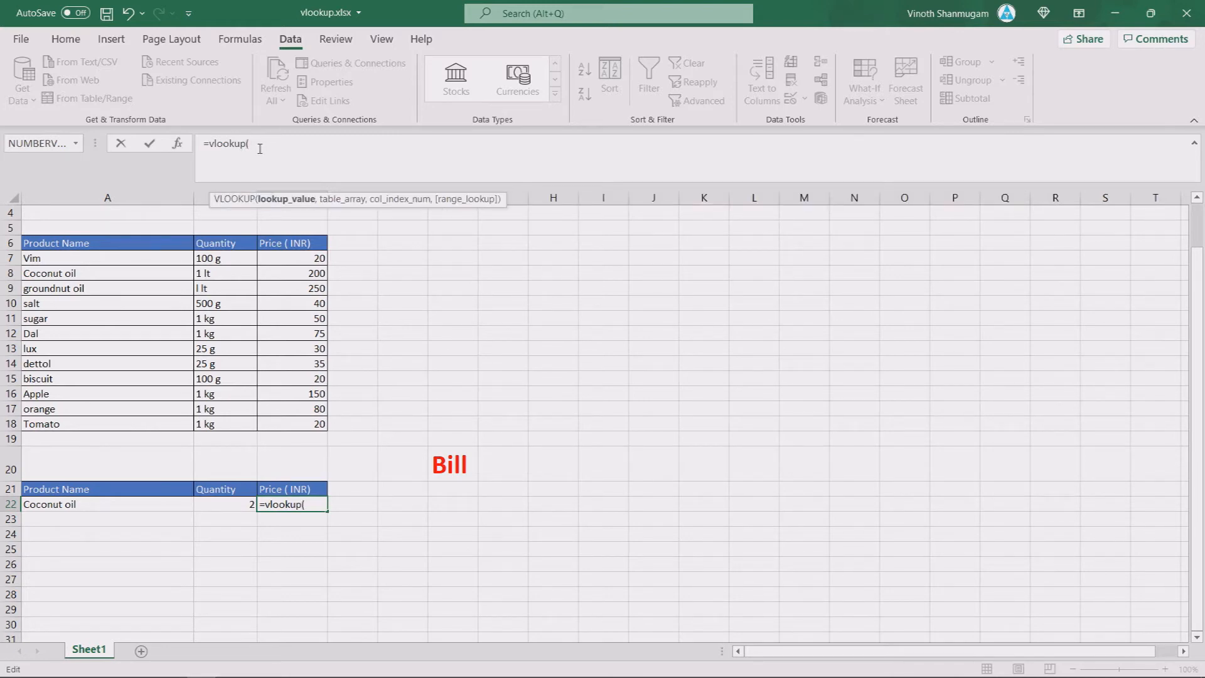
{"action": "left_click", "coordinate": [88, 505]}
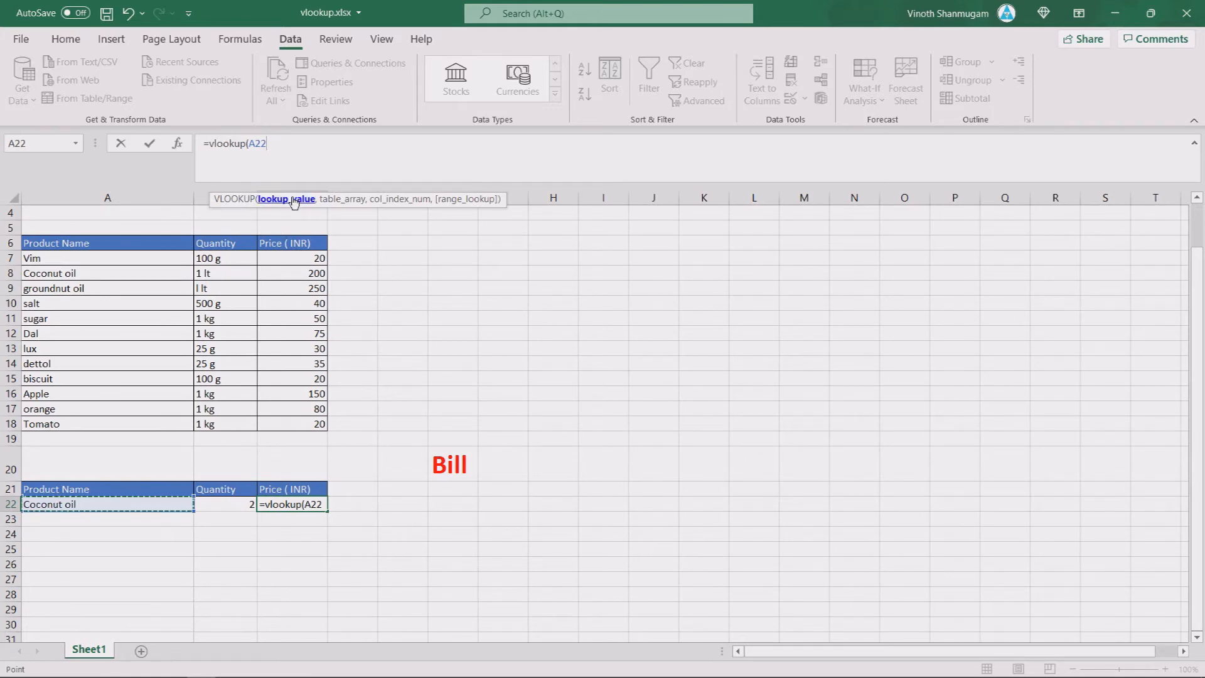
{"action": "type", "text": ","}
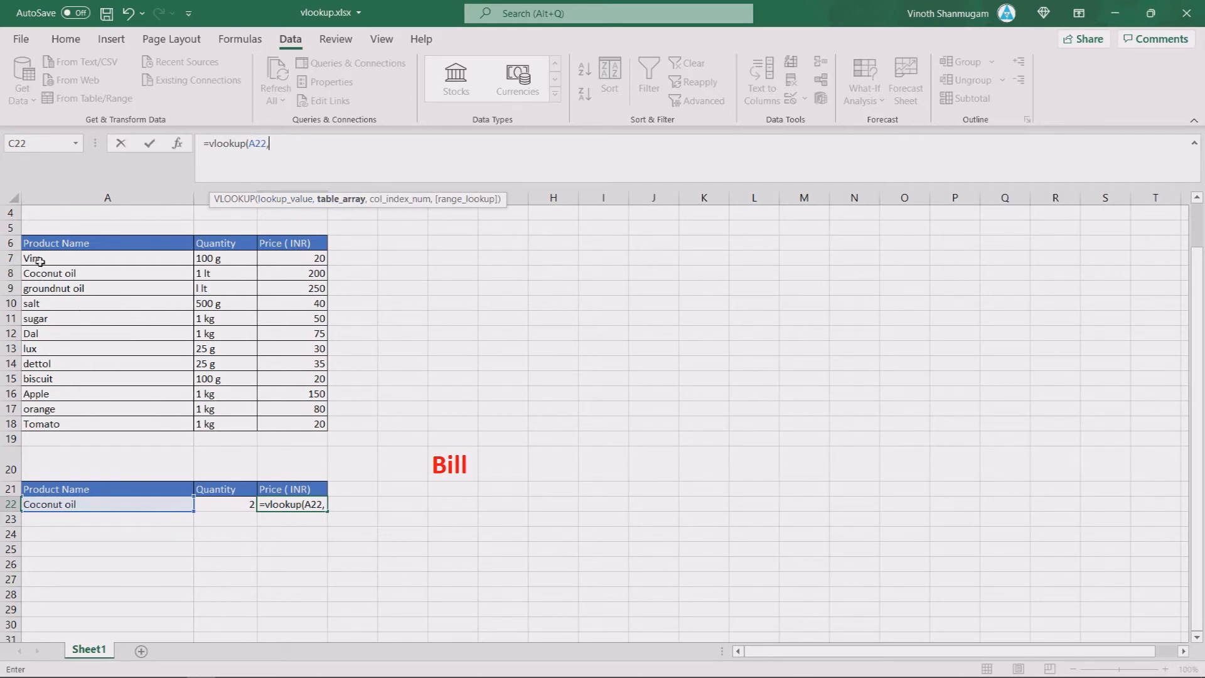
{"action": "left_click_drag", "start_coordinate": [29, 257], "coordinate": [293, 424]}
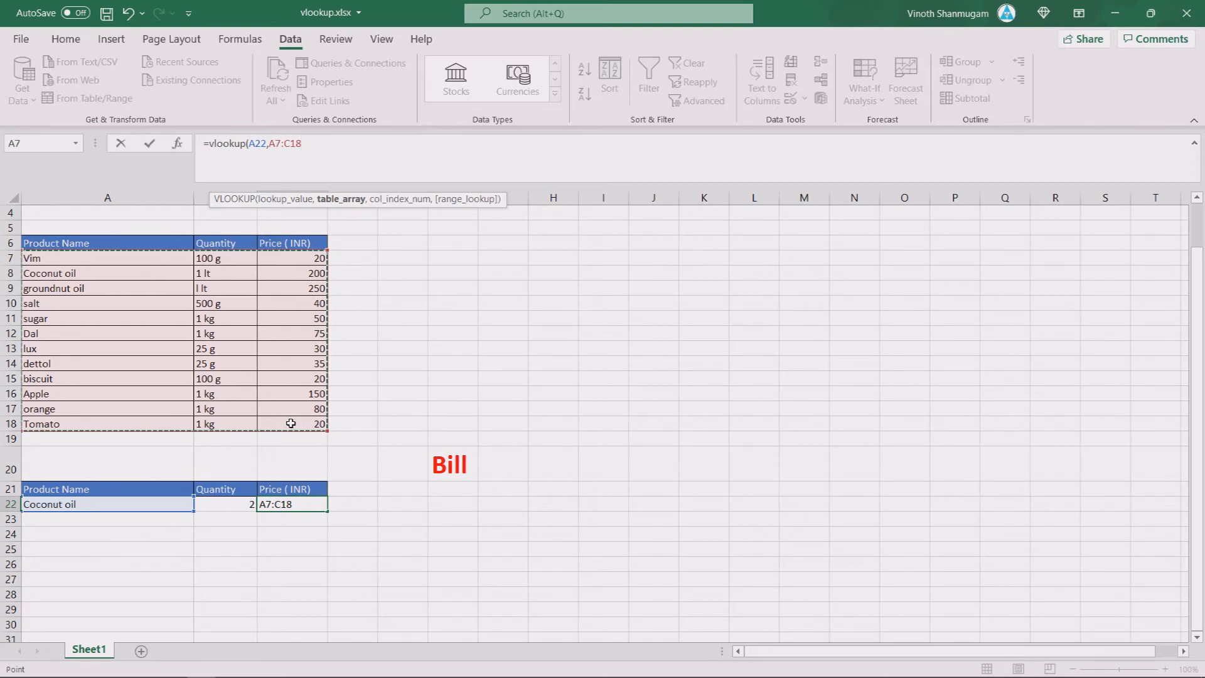
{"action": "type", "text": ",3"}
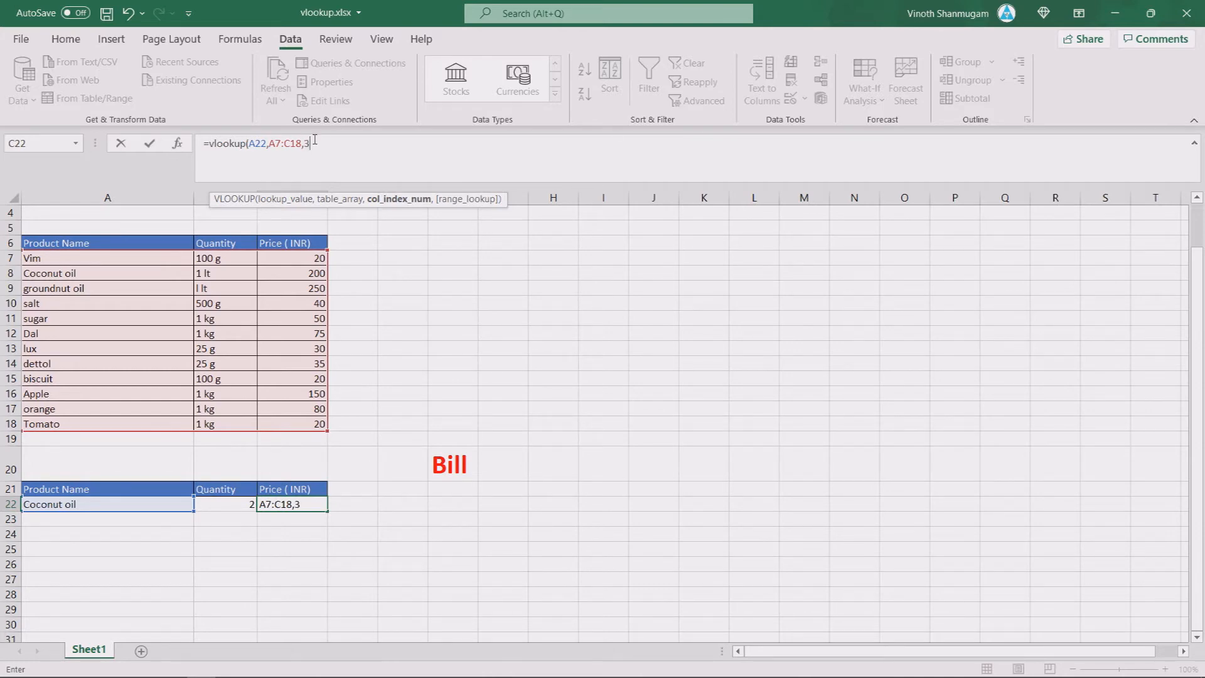
{"action": "type", "text": ","}
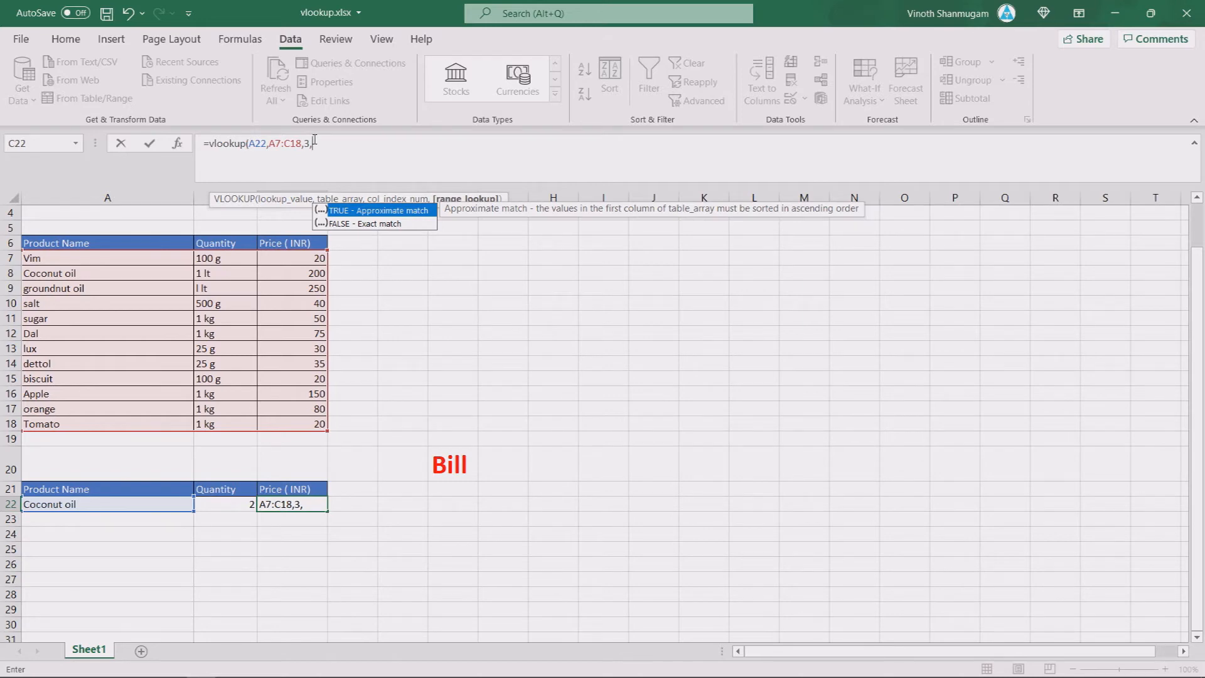
{"action": "type", "text": "0)"}
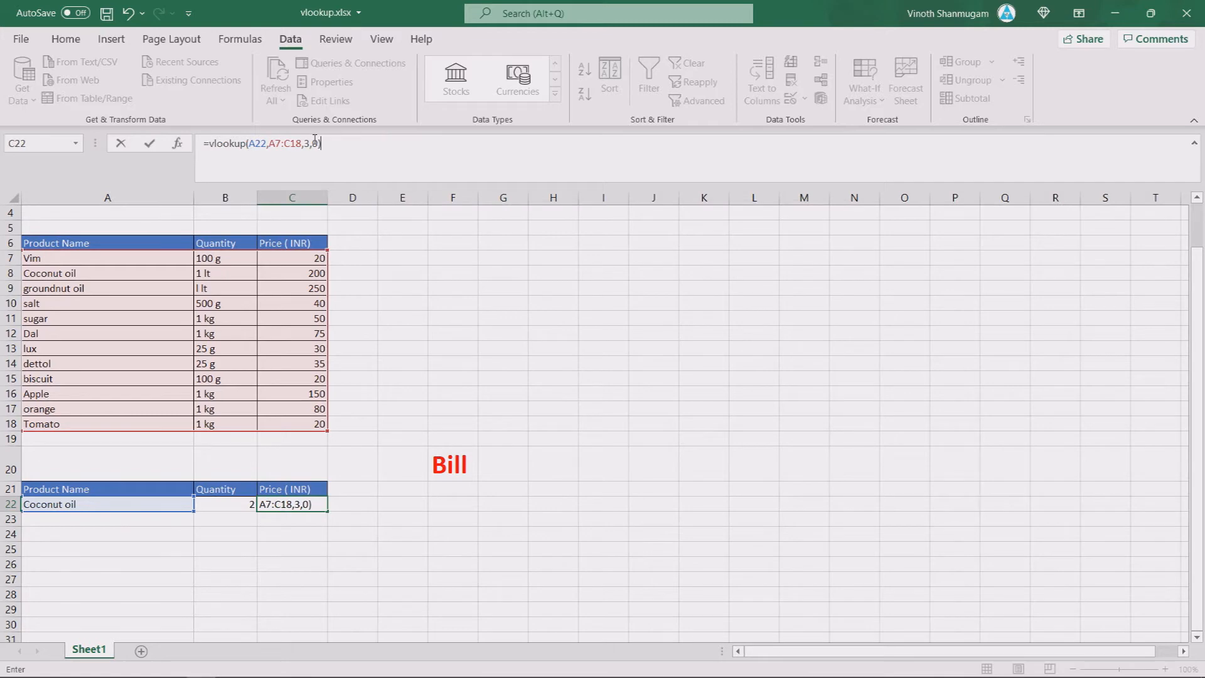
{"action": "key", "text": "Return"}
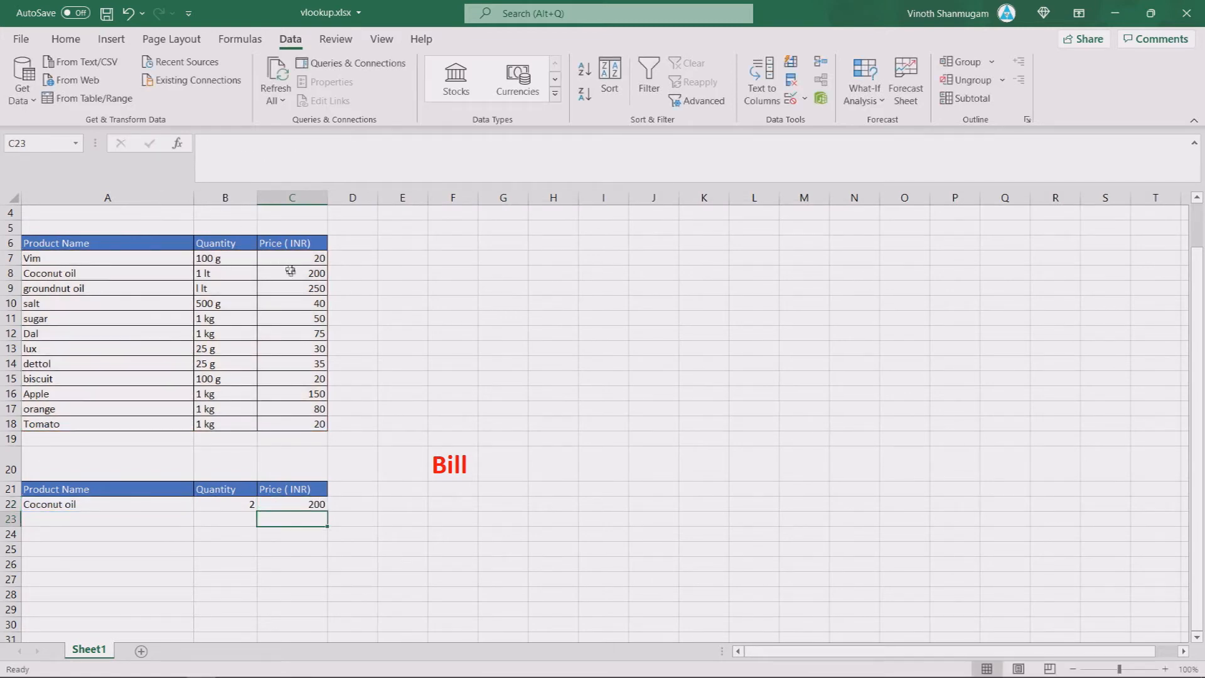
Multiply the VLOOKUP price in C22 by the bill quantity, making the formula =VLOOKUP(A22,A7:C18,3,0)*B22
{"action": "left_click", "coordinate": [302, 505]}
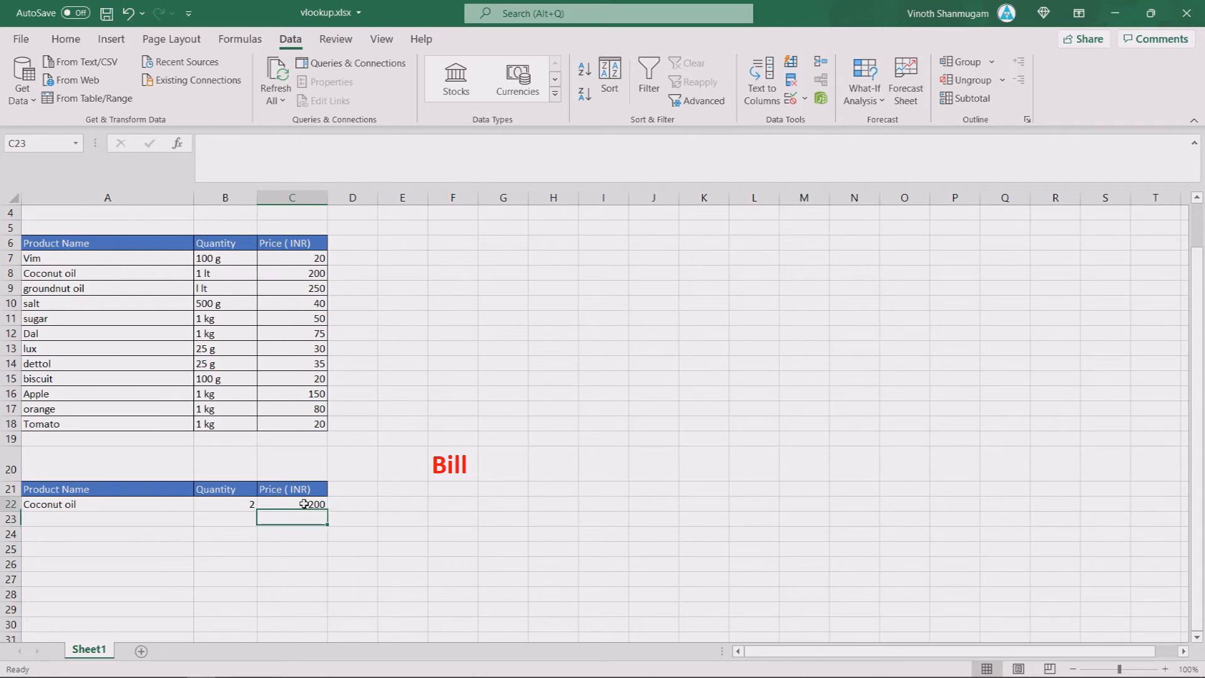
{"action": "left_click", "coordinate": [229, 505]}
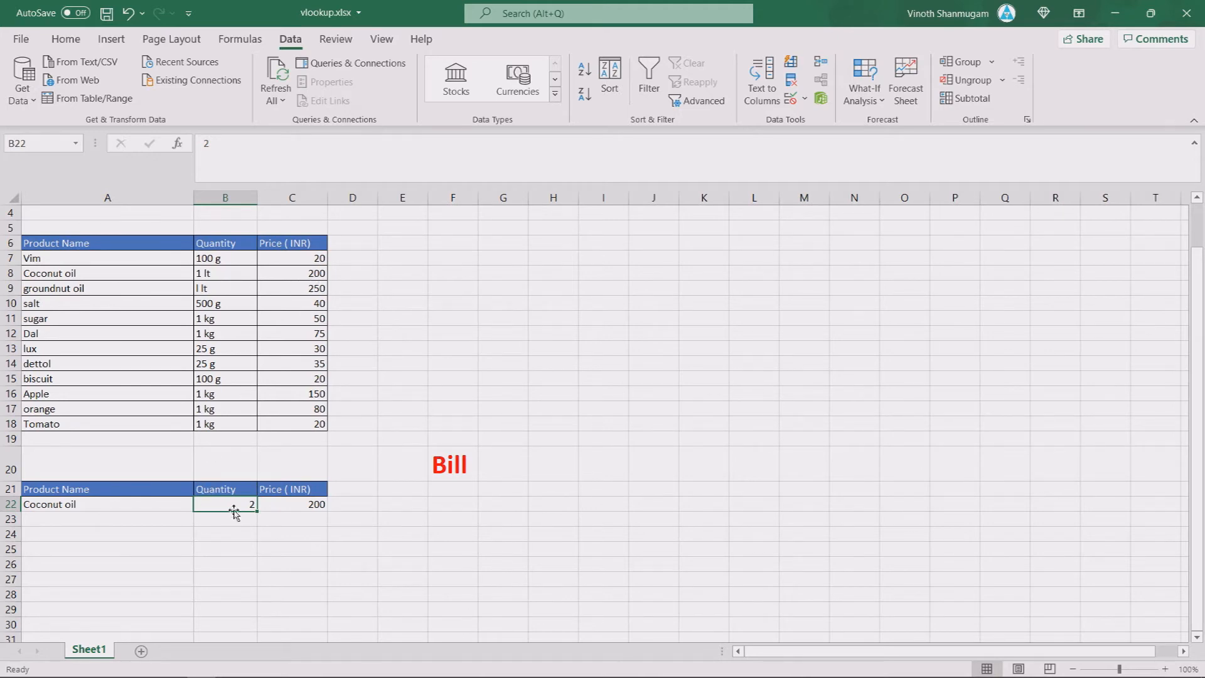
{"action": "left_click", "coordinate": [275, 504]}
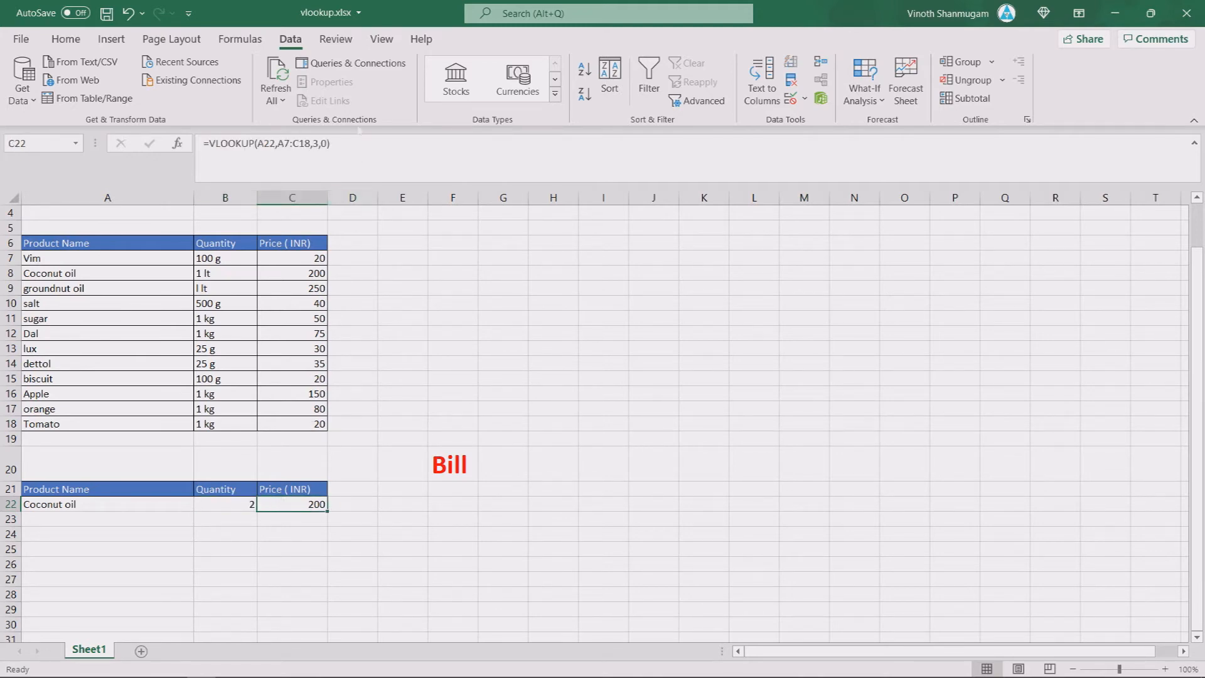
{"action": "left_click", "coordinate": [342, 149]}
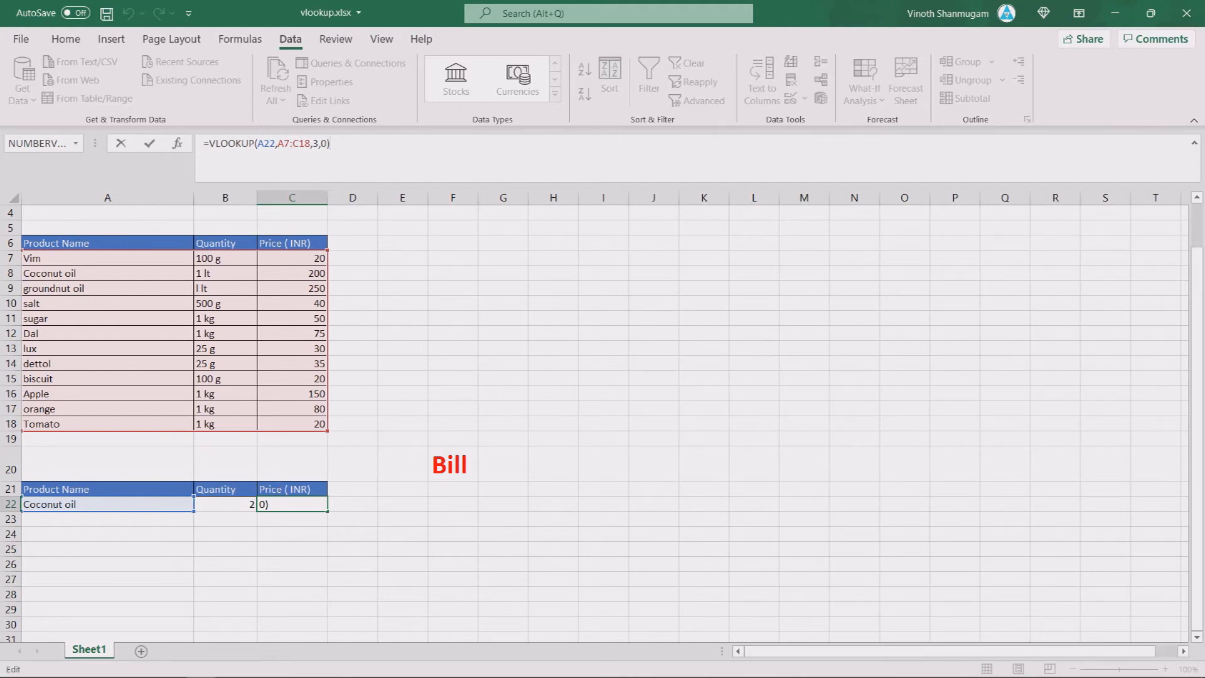
{"action": "left_click", "coordinate": [357, 535]}
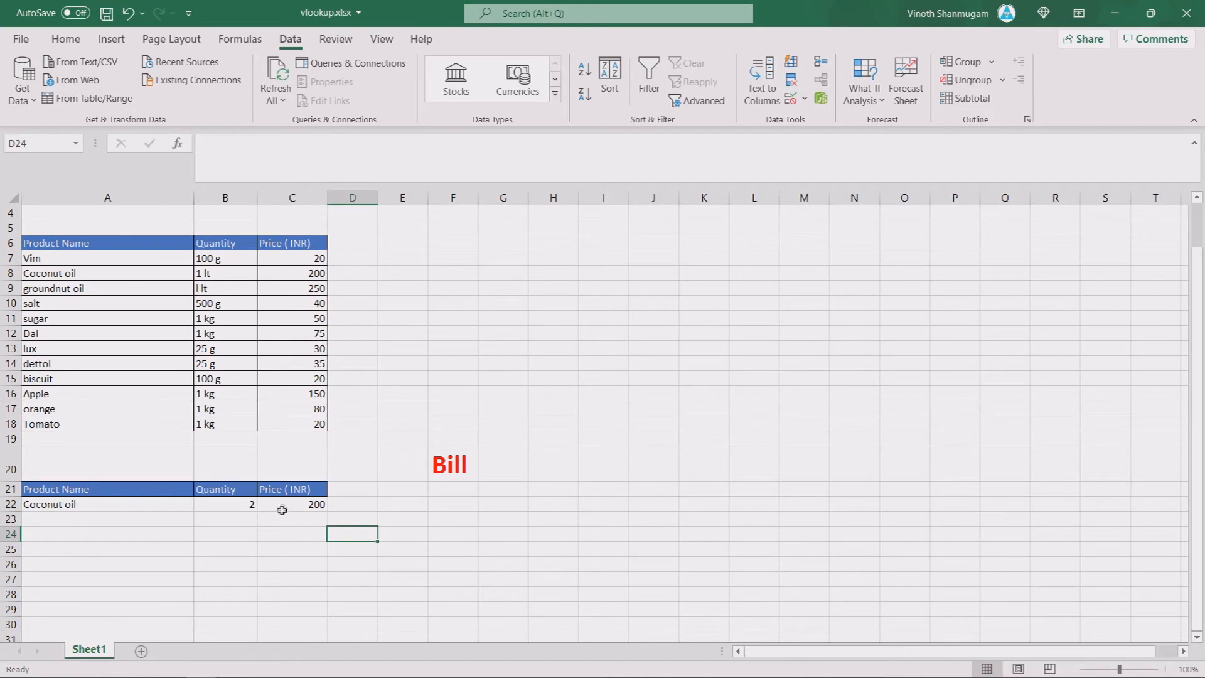
{"action": "left_click", "coordinate": [282, 508]}
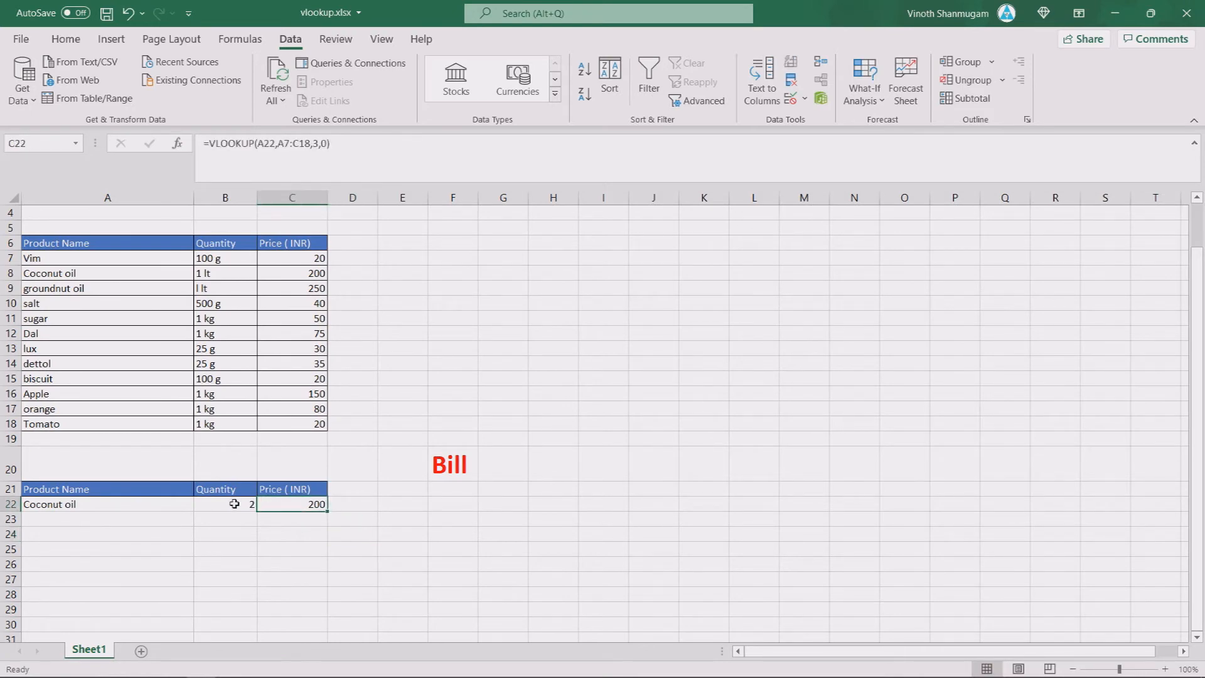
{"action": "left_click", "coordinate": [333, 146]}
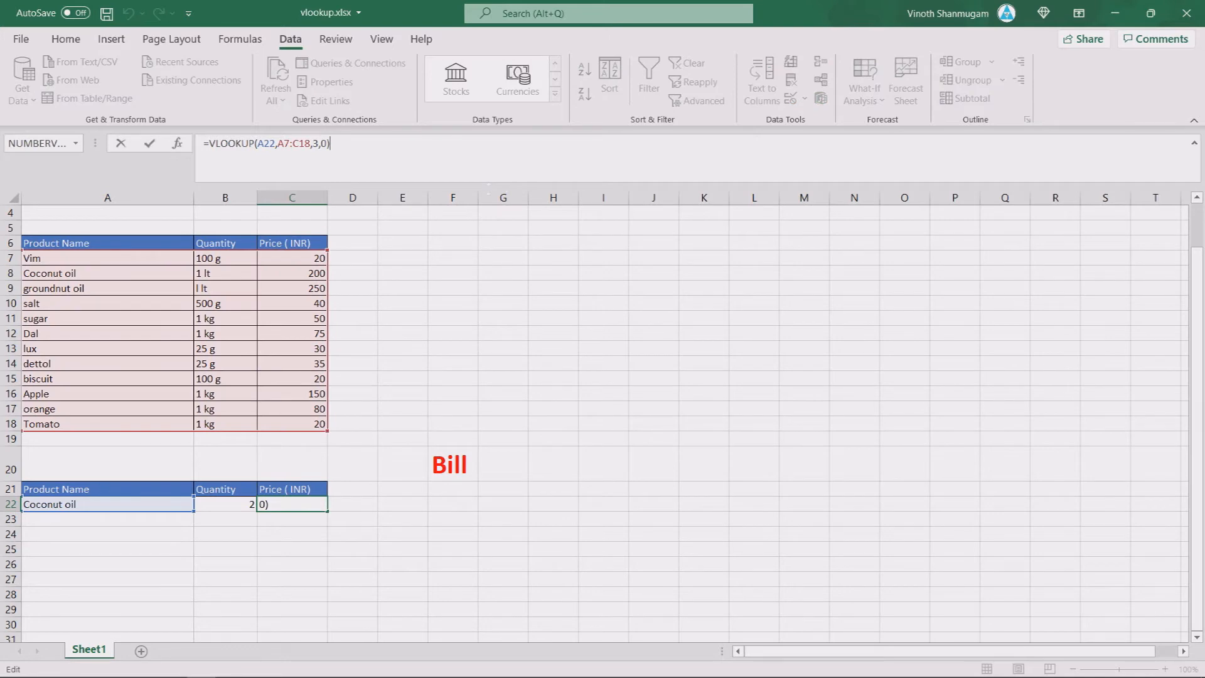
{"action": "type", "text": "*"}
{"action": "left_click", "coordinate": [227, 507]}
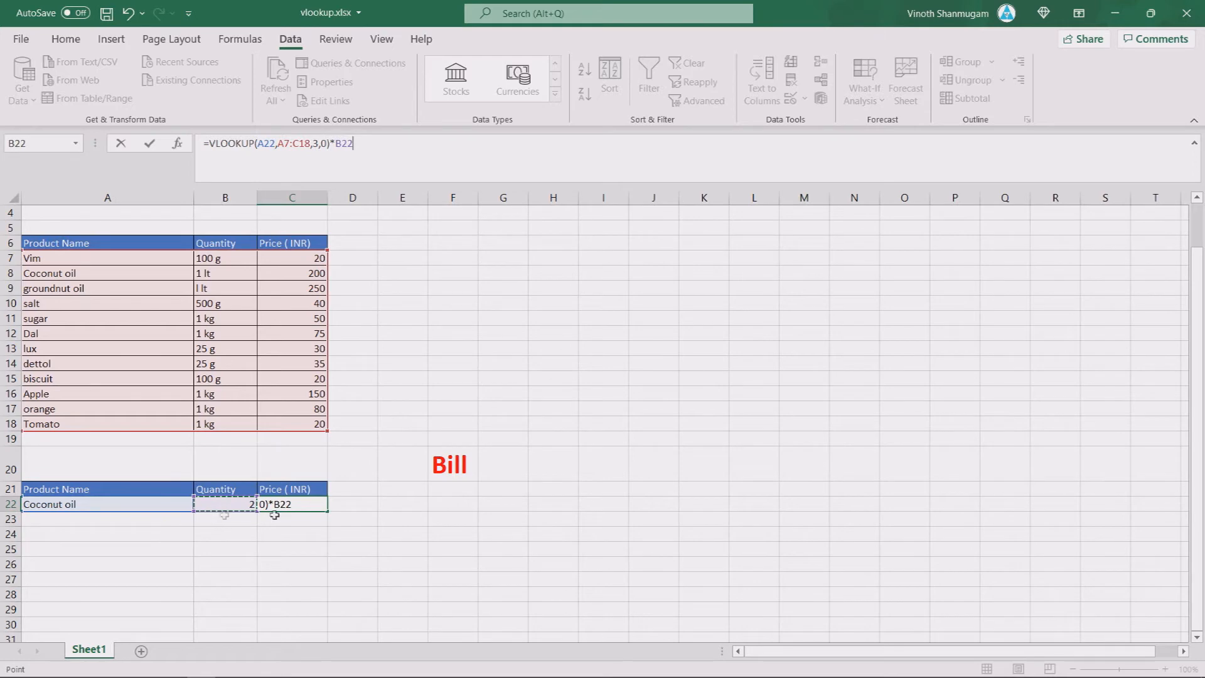
{"action": "key", "text": "Return"}
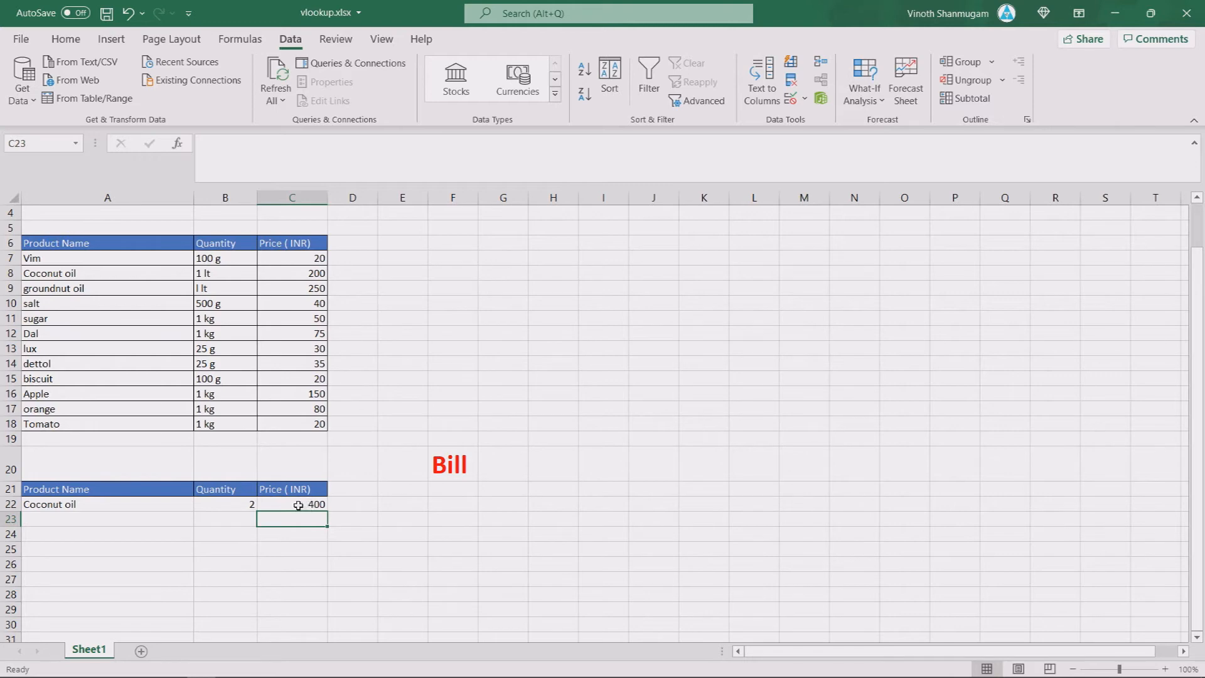
{"action": "left_click", "coordinate": [134, 521]}
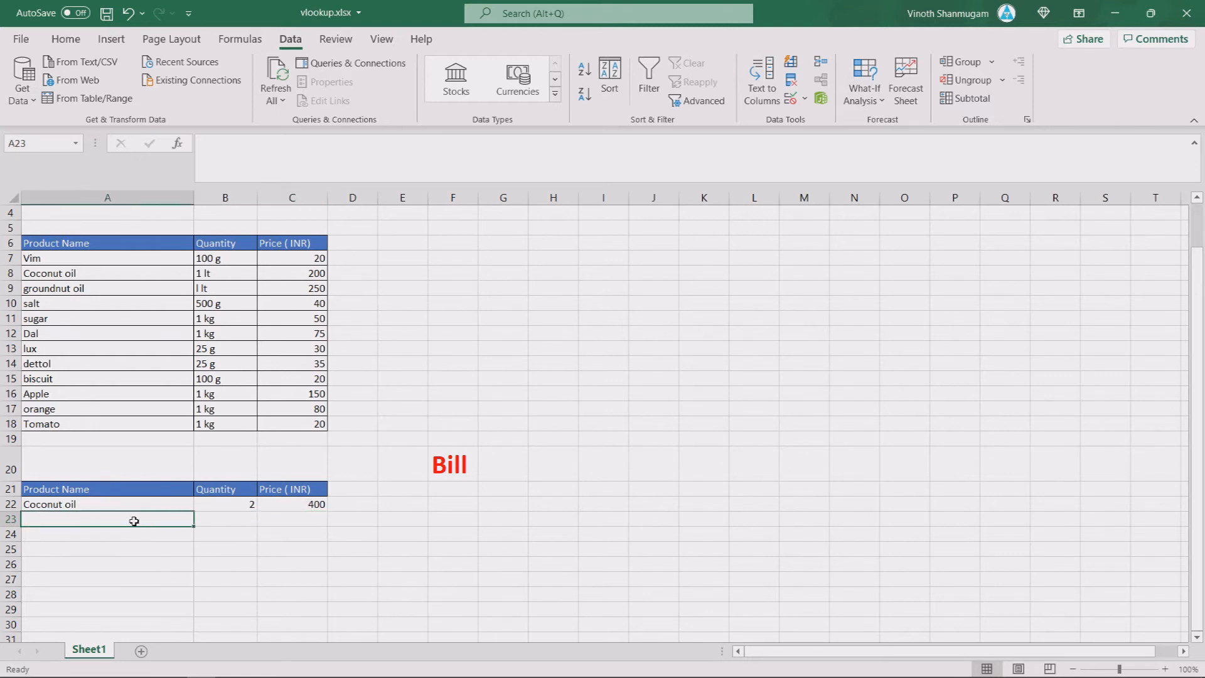
Look through the product dropdown list in bill cell A22 without changing the selection
{"action": "left_click", "coordinate": [139, 504]}
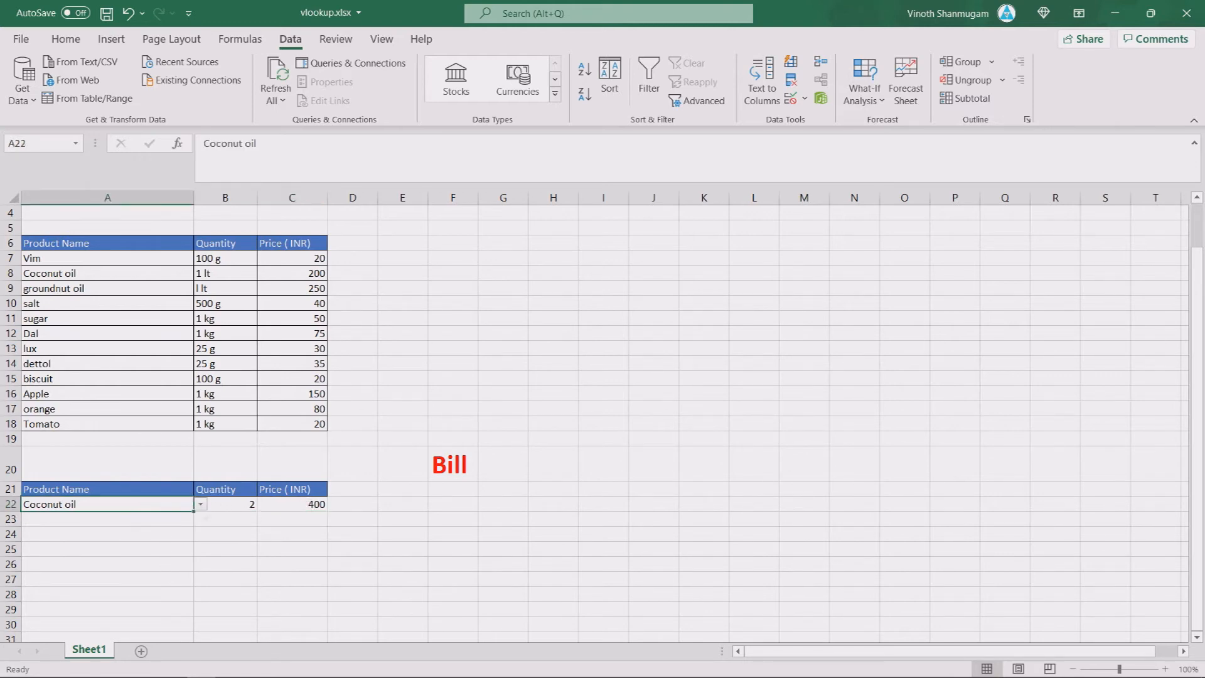
{"action": "left_click", "coordinate": [199, 504]}
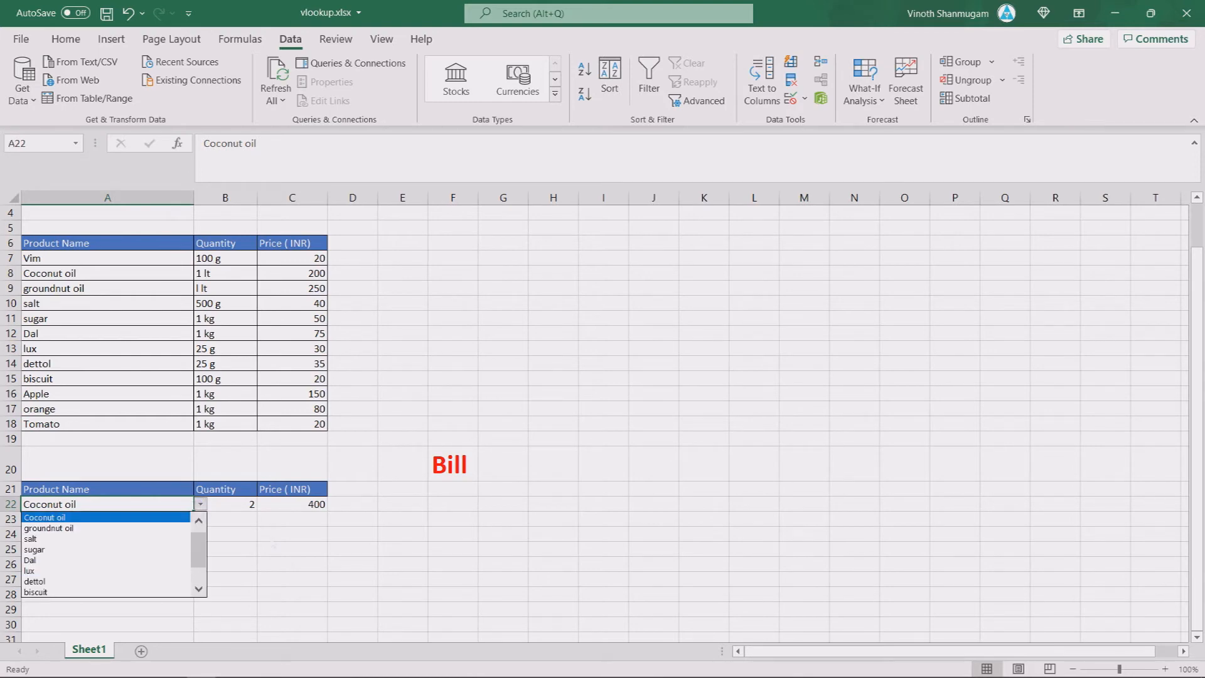
{"action": "key", "text": "Escape"}
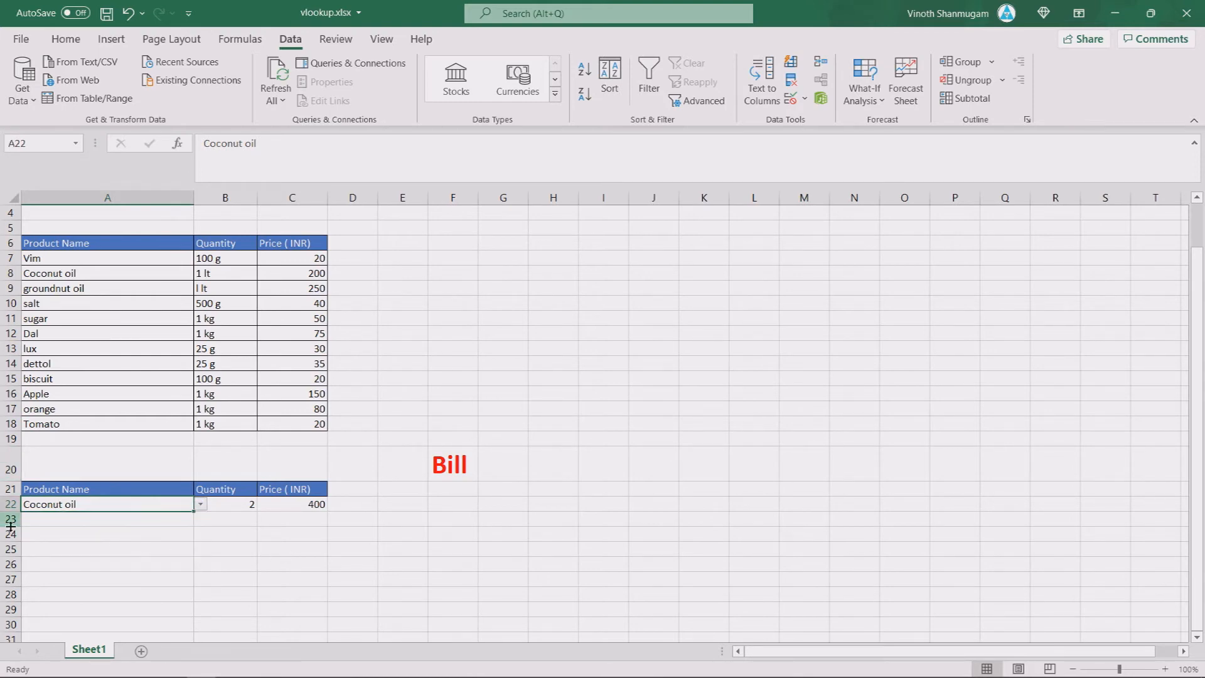
Add list data validation to bill cells A23:A25 with the product names =$A$7:$A$18 as the source
{"action": "left_click", "coordinate": [33, 520]}
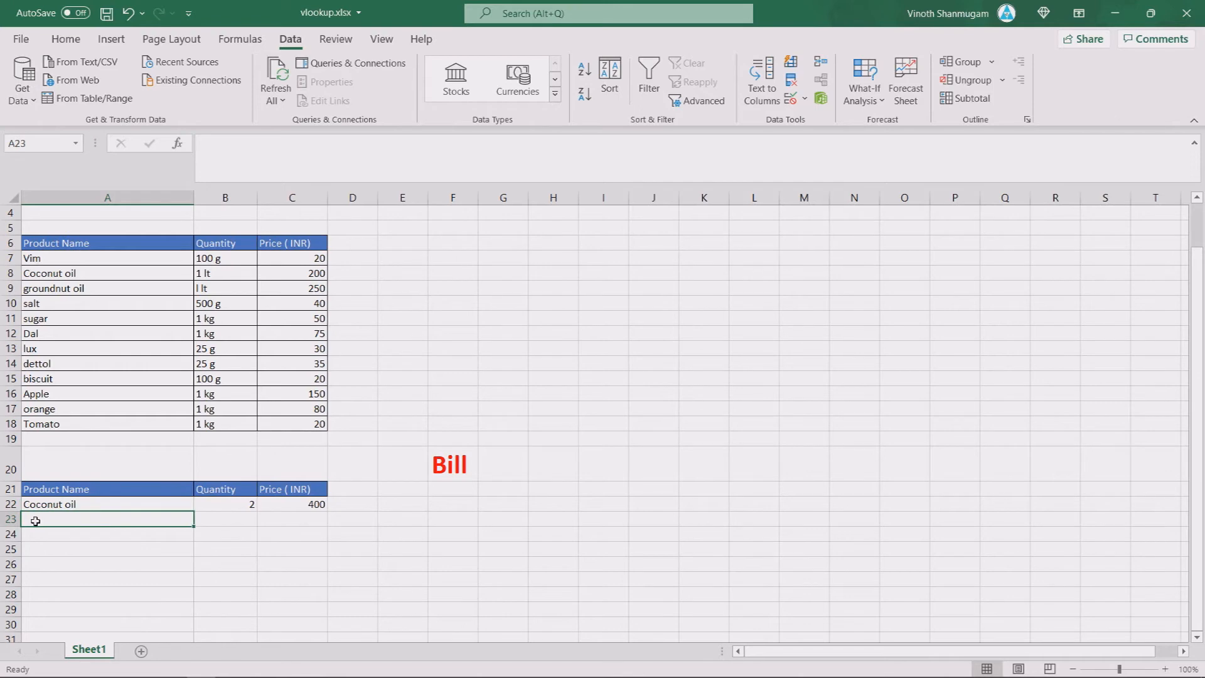
{"action": "left_click_drag", "start_coordinate": [36, 521], "coordinate": [54, 555]}
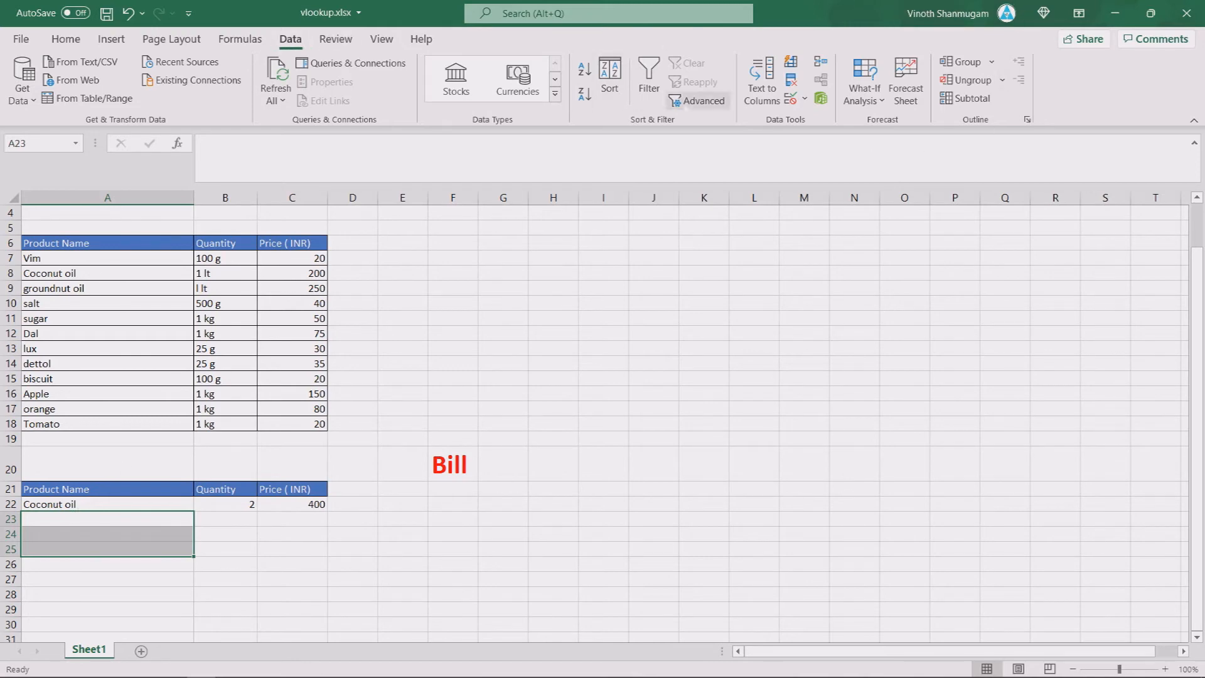
{"action": "left_click", "coordinate": [805, 98]}
{"action": "left_click", "coordinate": [815, 120]}
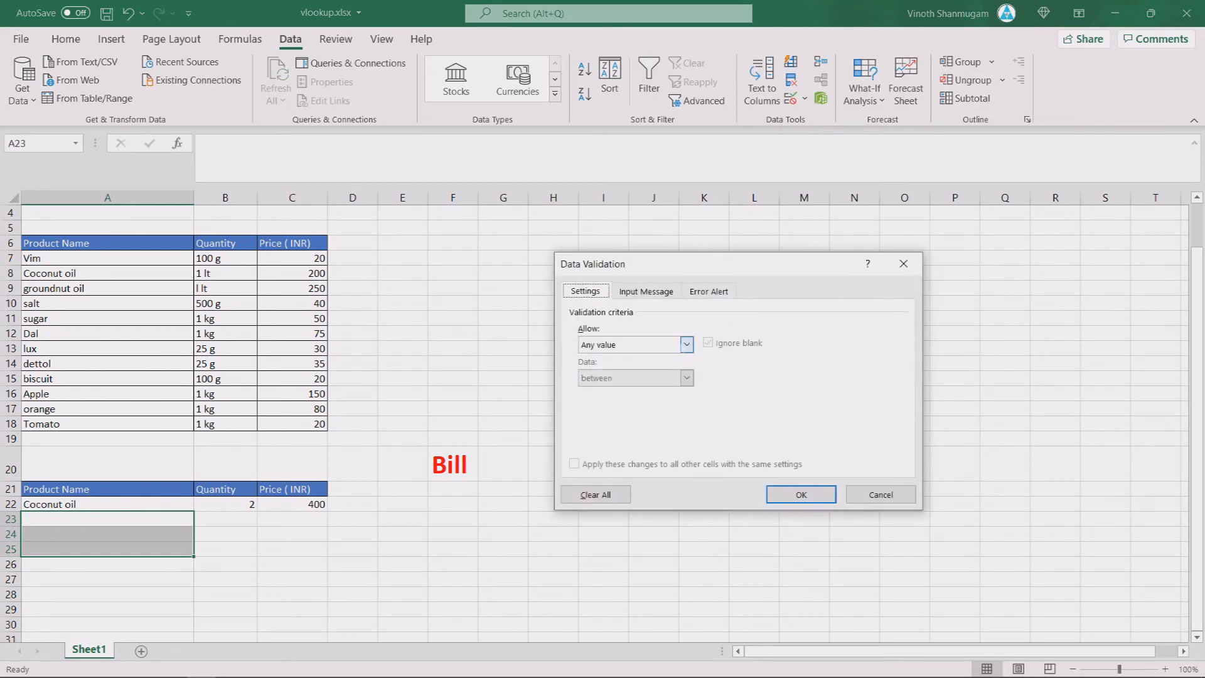
{"action": "left_click", "coordinate": [686, 345]}
{"action": "left_click", "coordinate": [628, 389]}
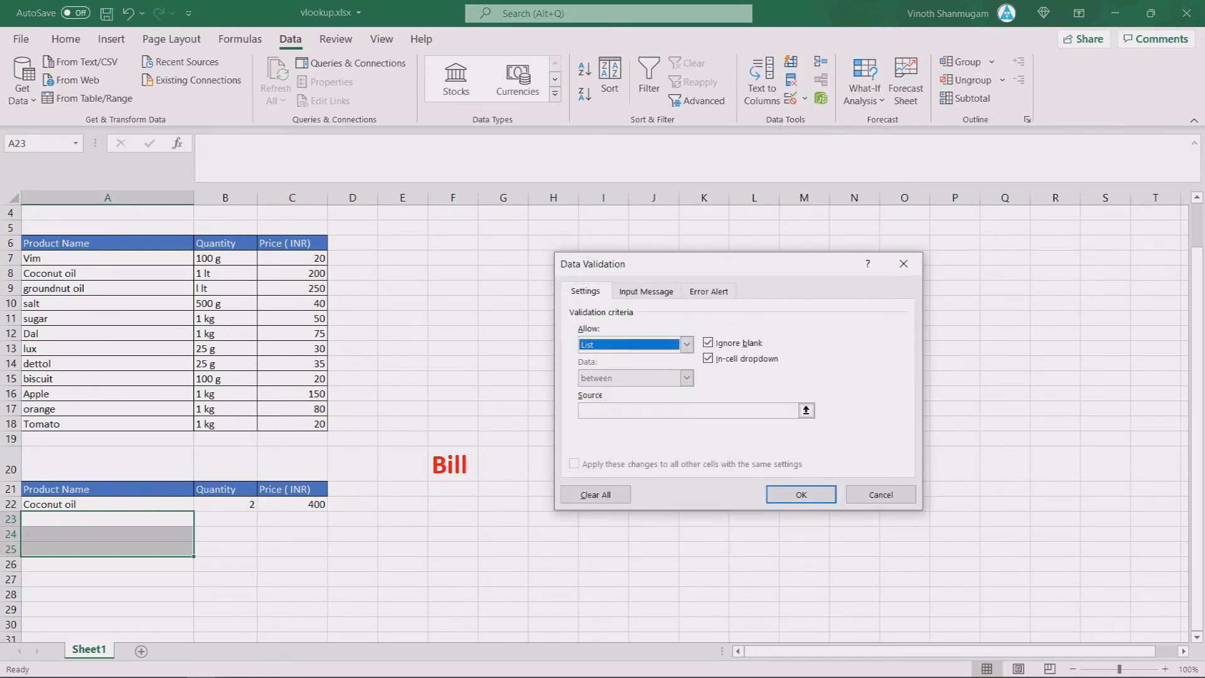
{"action": "left_click", "coordinate": [623, 411]}
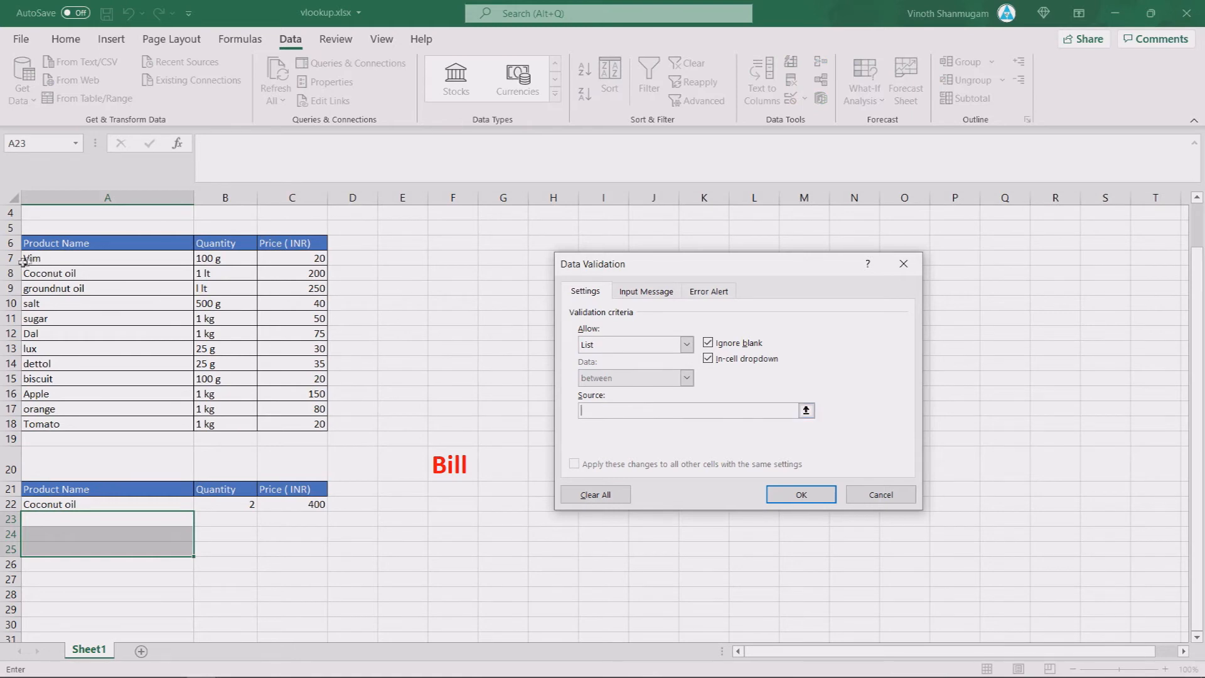
{"action": "left_click_drag", "start_coordinate": [29, 260], "coordinate": [71, 426]}
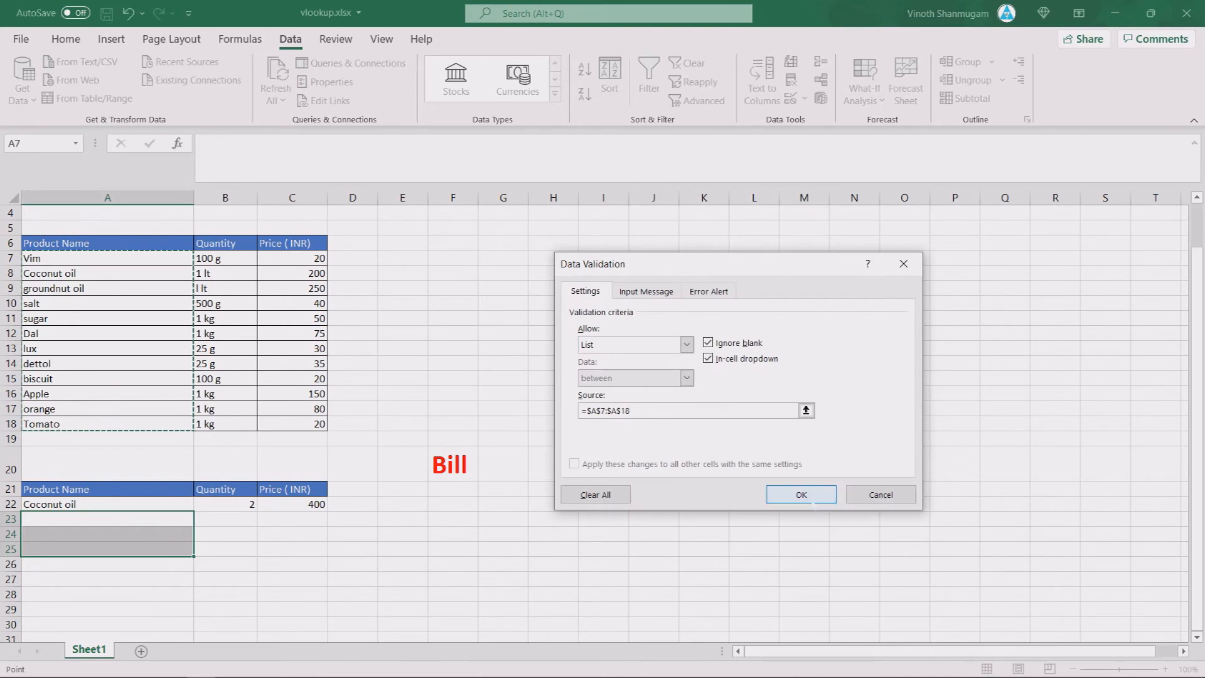
{"action": "left_click", "coordinate": [803, 495]}
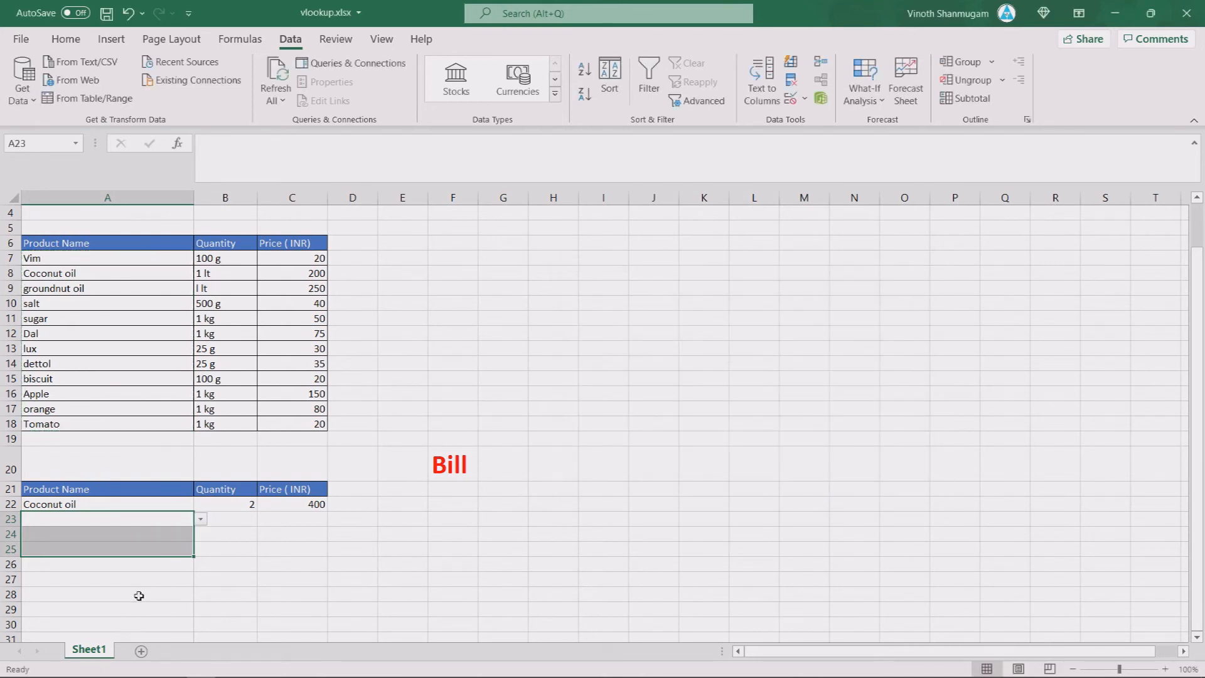
Check bill cells A23 to A26 one by one for a product dropdown
{"action": "left_click", "coordinate": [152, 525]}
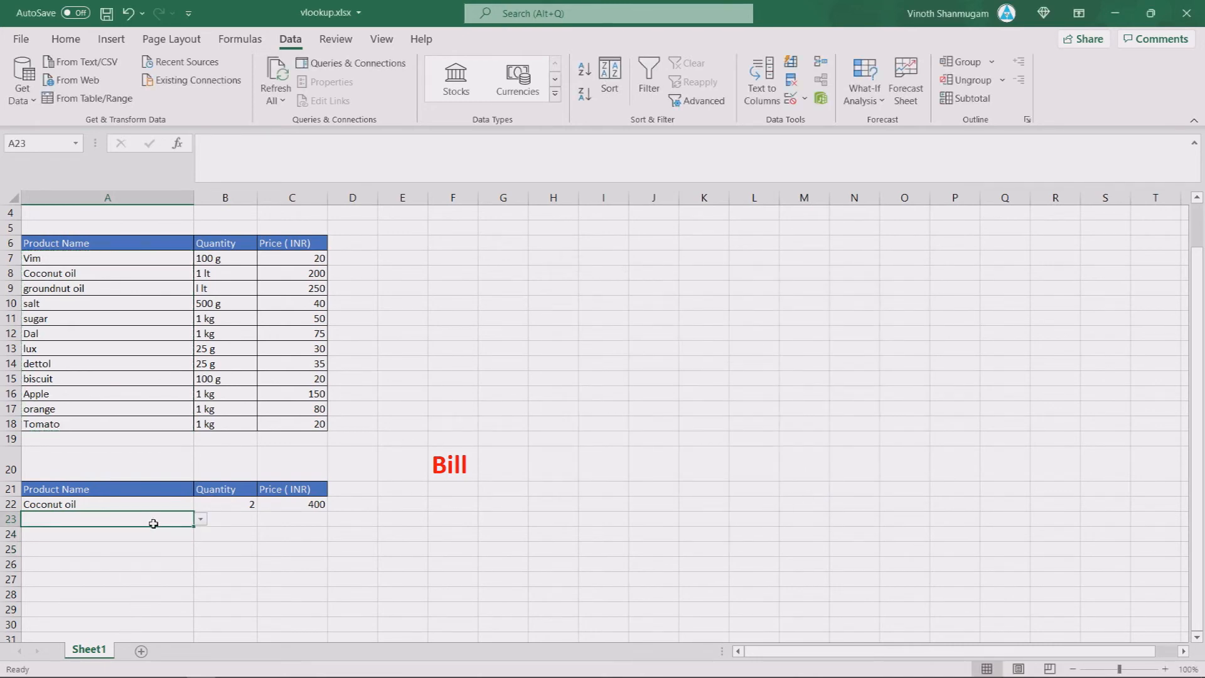
{"action": "left_click", "coordinate": [153, 536]}
{"action": "left_click", "coordinate": [153, 545]}
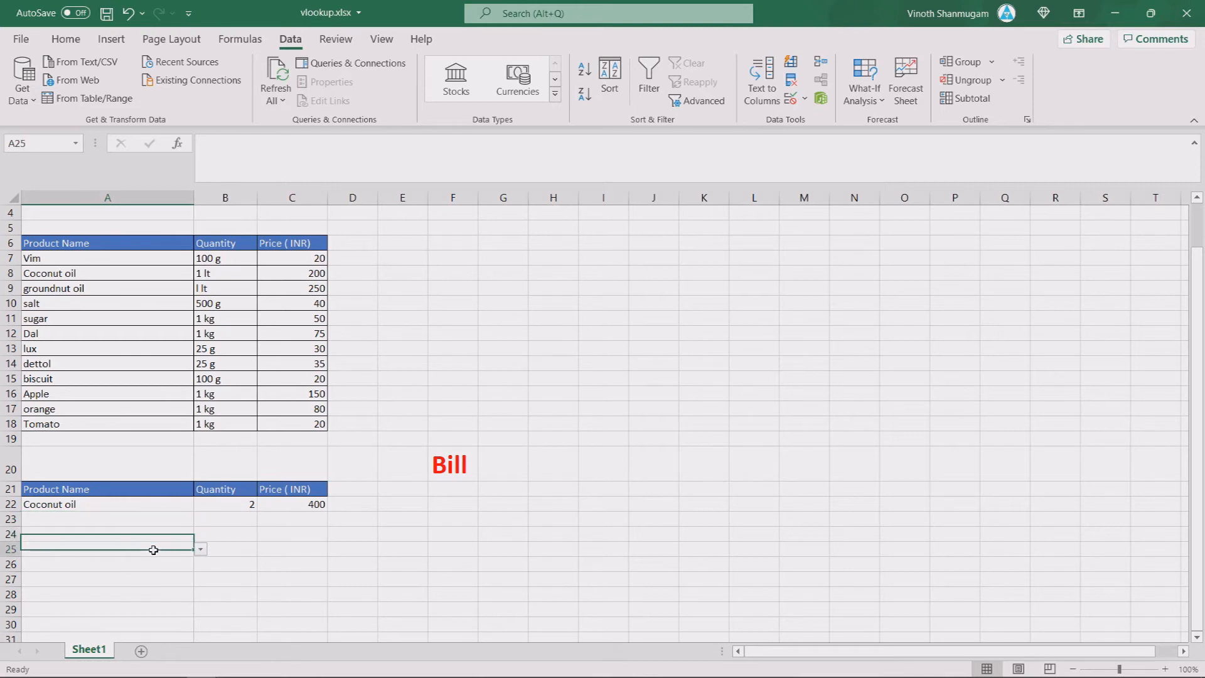
{"action": "left_click", "coordinate": [143, 567]}
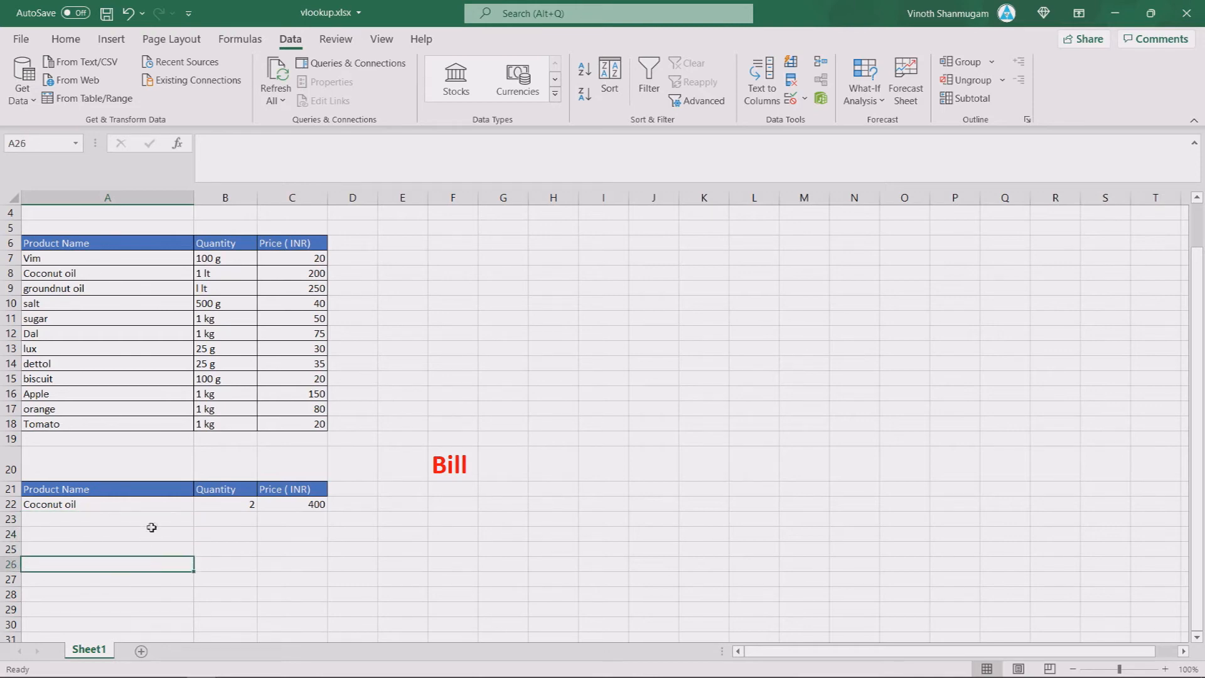
{"action": "left_click", "coordinate": [192, 519]}
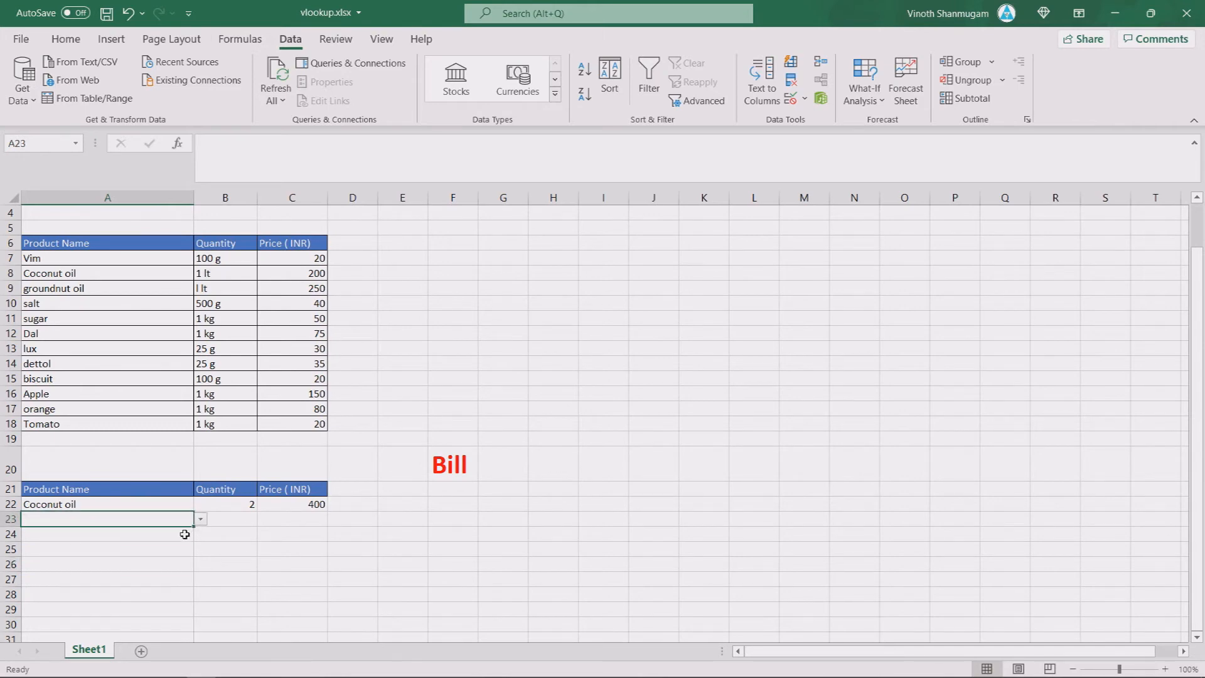
{"action": "left_click", "coordinate": [185, 534]}
{"action": "left_click", "coordinate": [172, 548]}
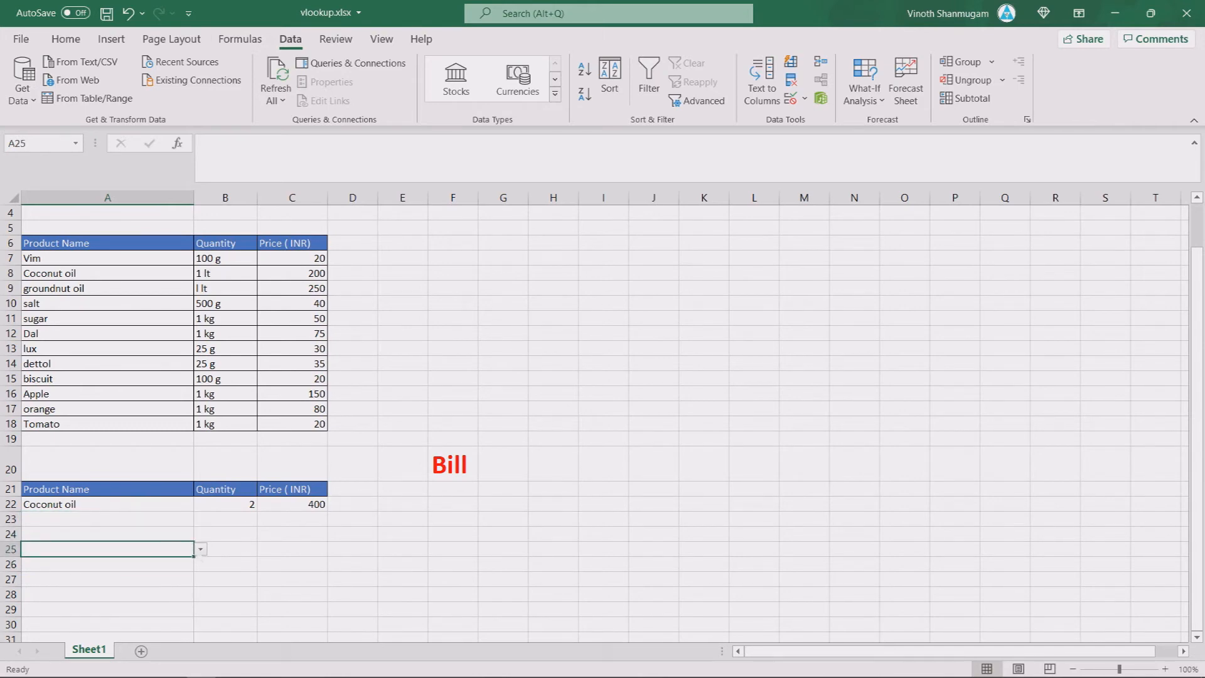
Choose Vim from the product dropdown in bill cell A23
{"action": "left_click", "coordinate": [172, 521]}
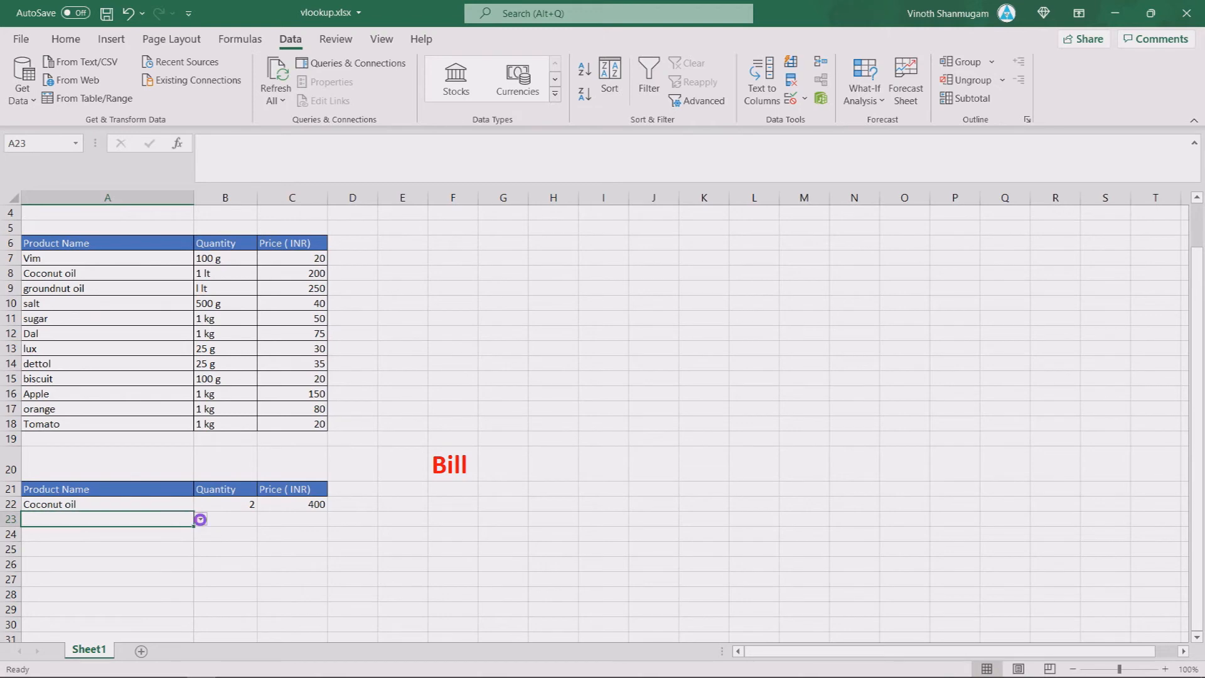
{"action": "left_click", "coordinate": [200, 519]}
{"action": "left_click", "coordinate": [188, 532]}
{"action": "left_click", "coordinate": [198, 521]}
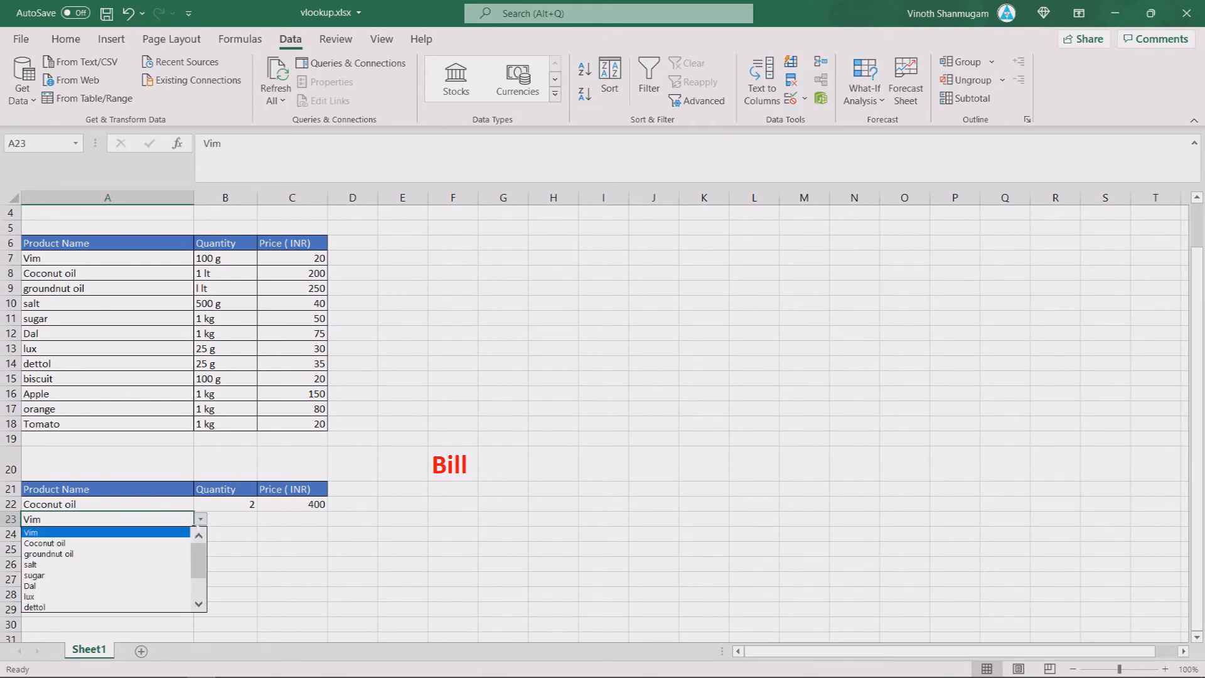
{"action": "left_click", "coordinate": [116, 532]}
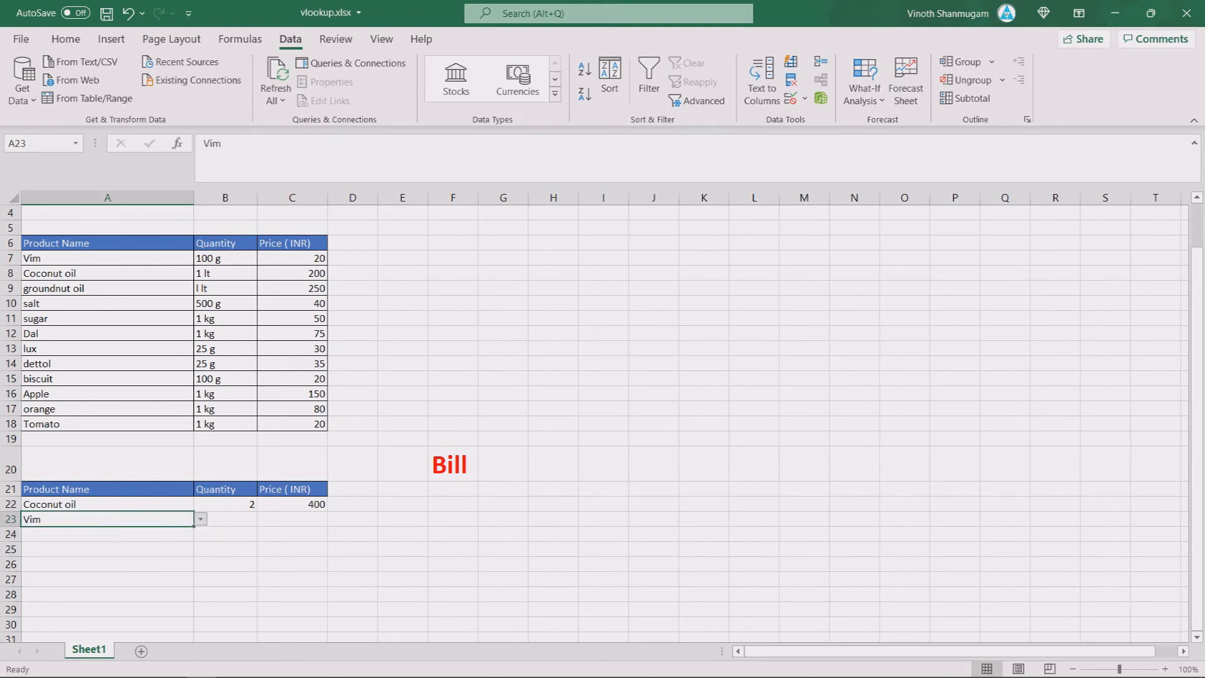
{"action": "left_click", "coordinate": [284, 521]}
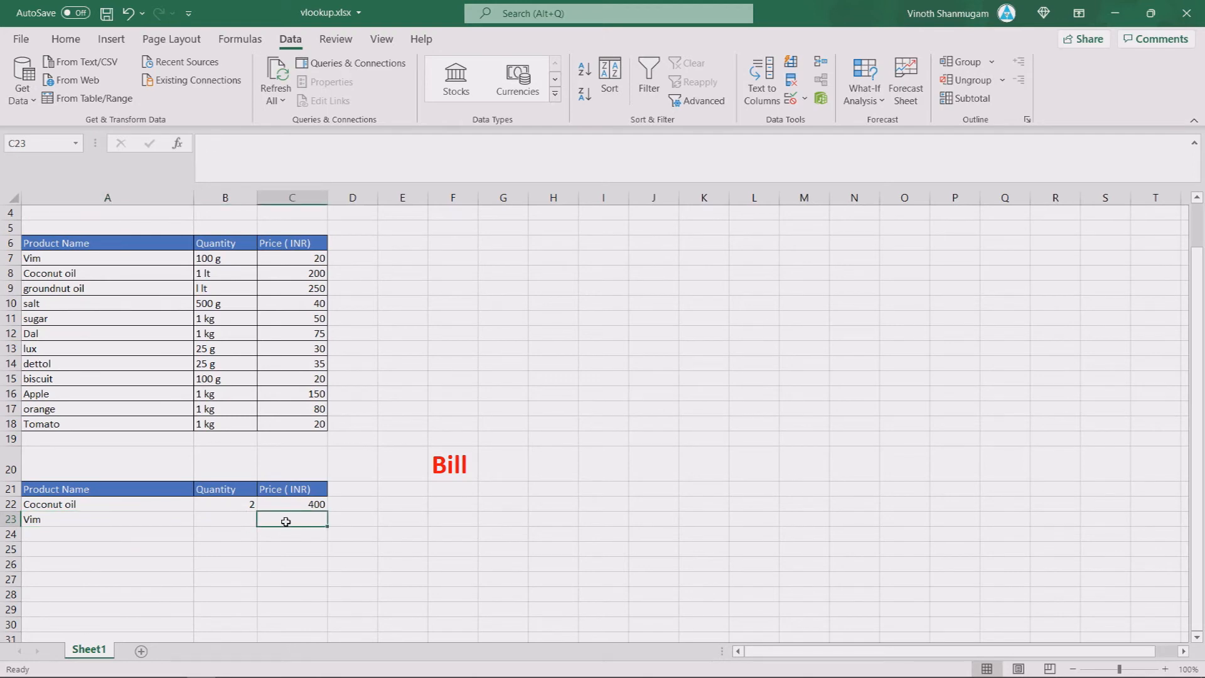
{"action": "type", "text": "="}
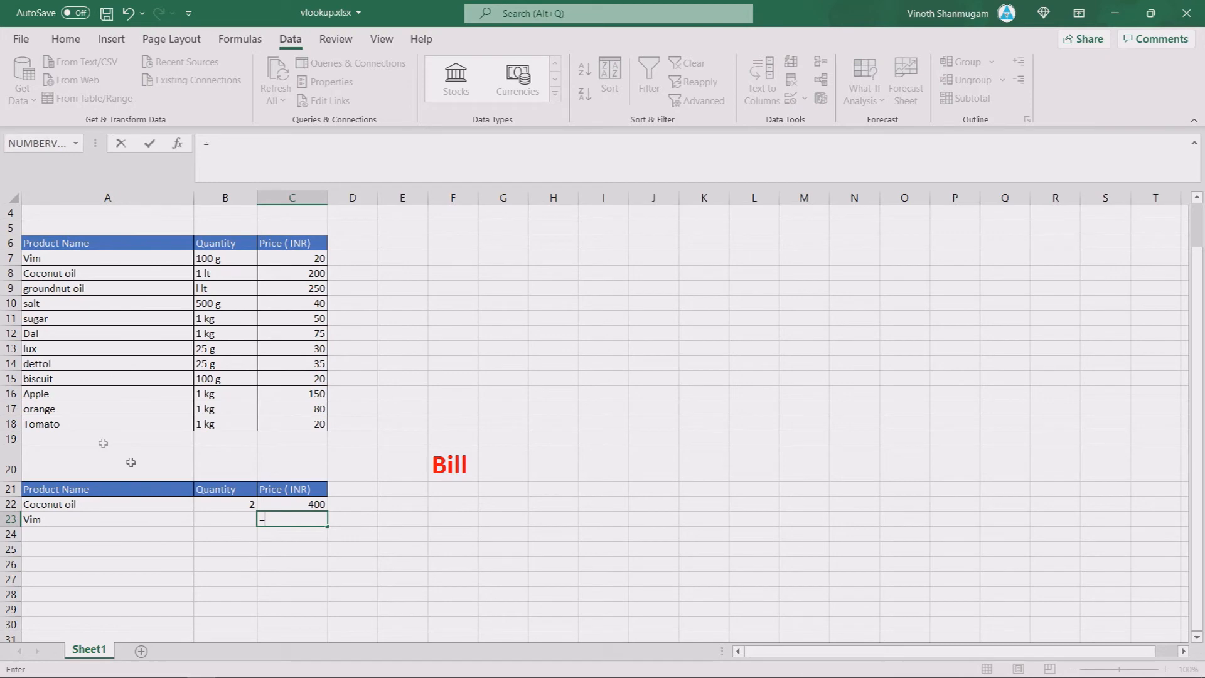
{"action": "type", "text": "vloo"}
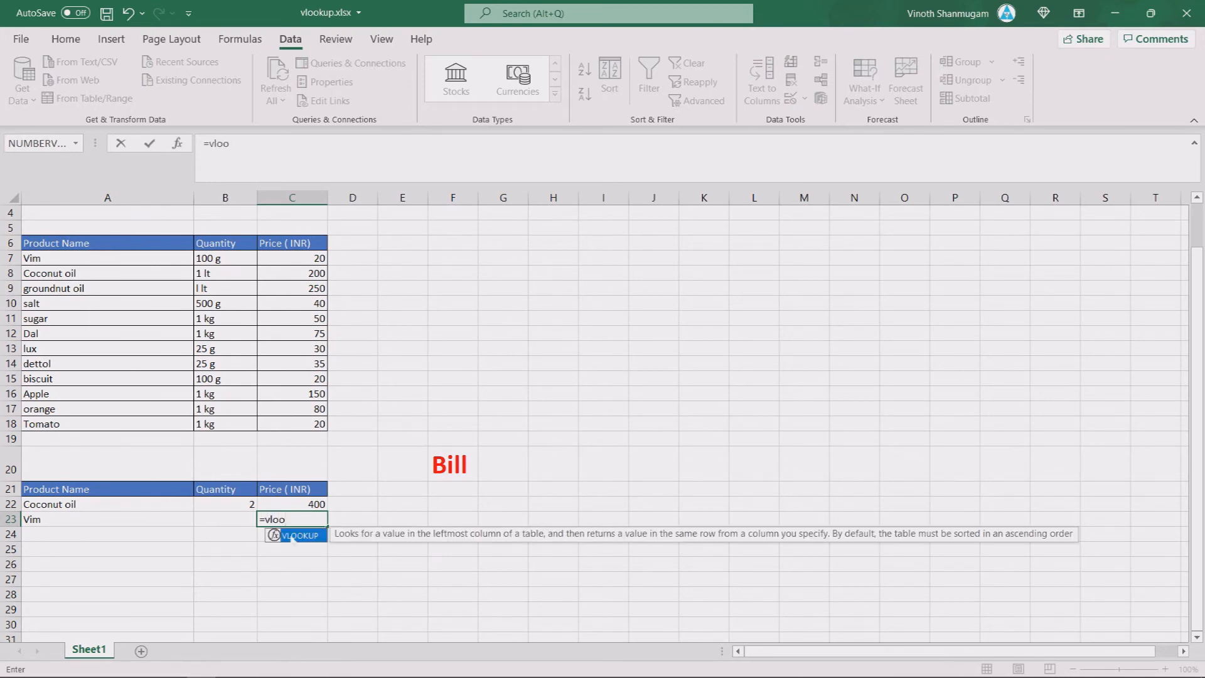
{"action": "type", "text": "kup("}
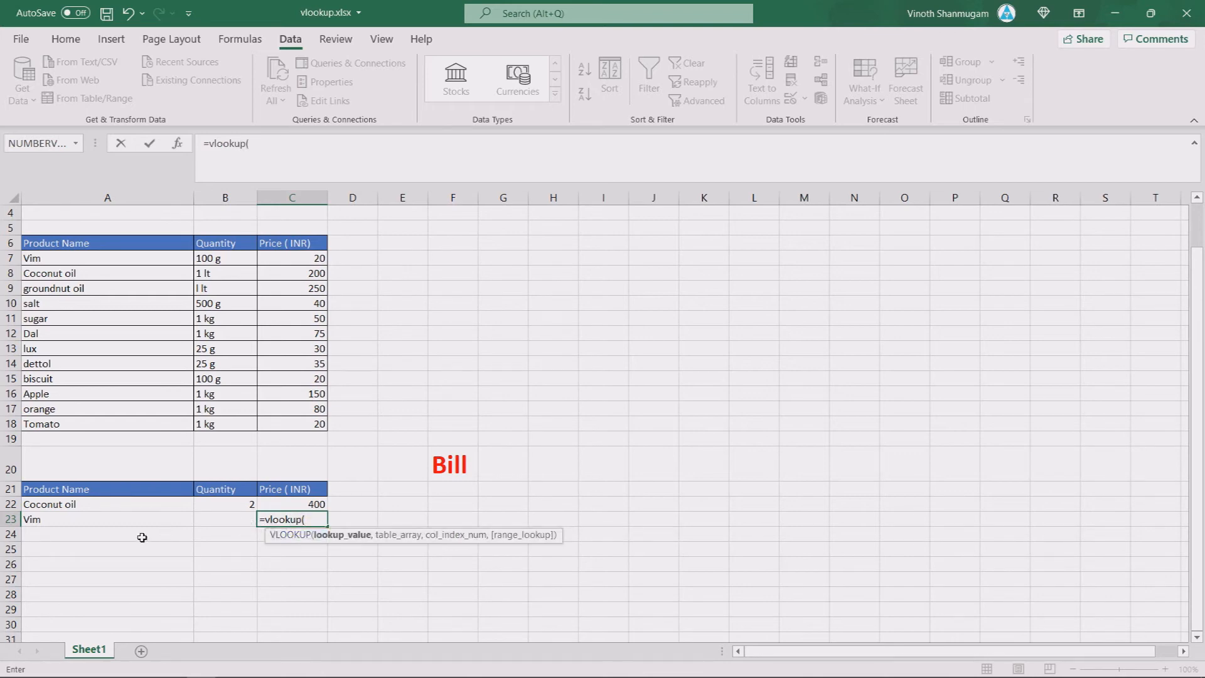
{"action": "left_click", "coordinate": [150, 520]}
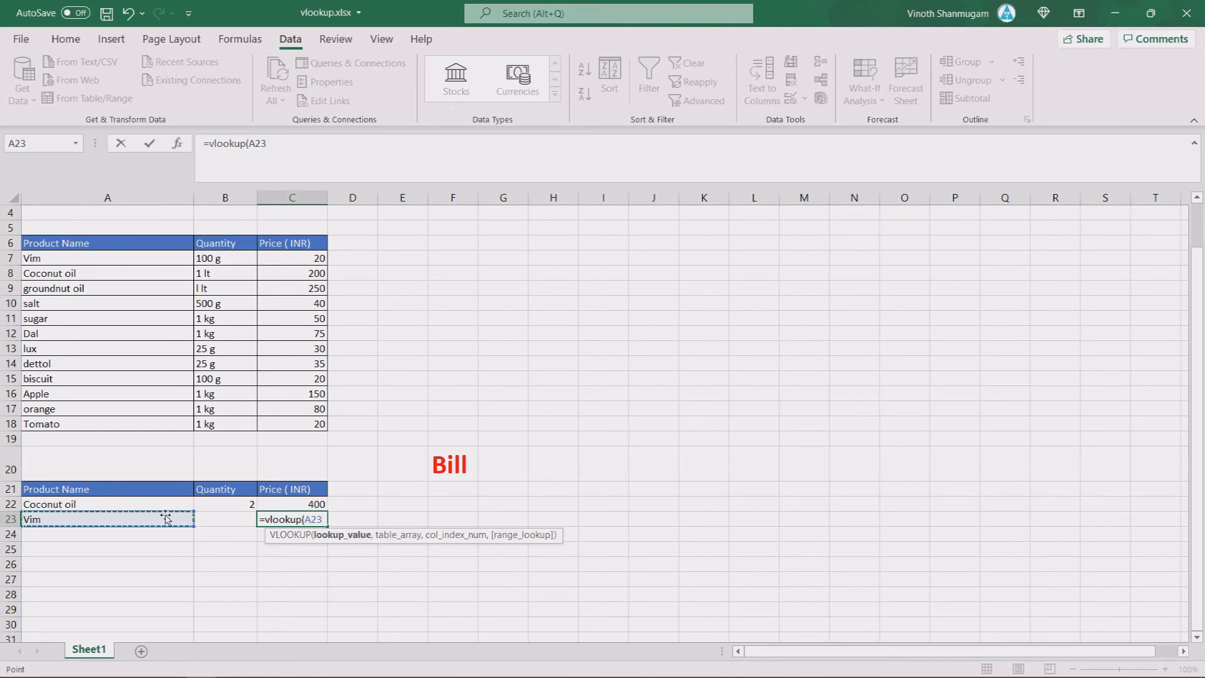
{"action": "type", "text": ","}
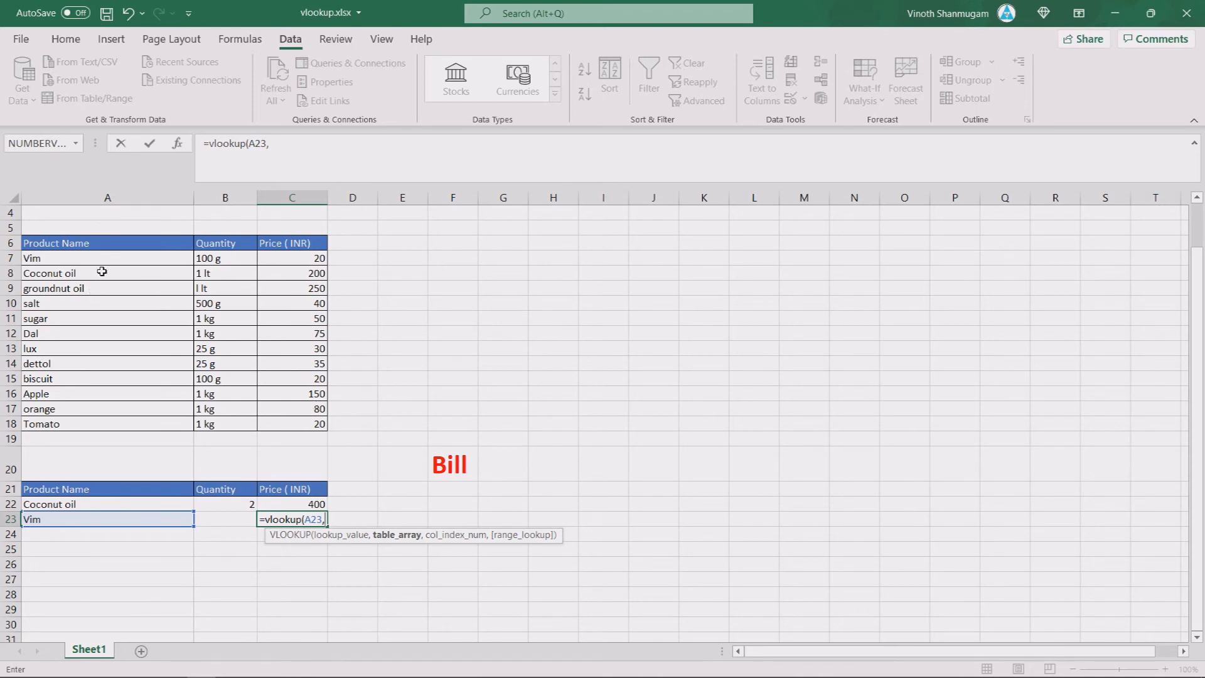
{"action": "left_click", "coordinate": [33, 258]}
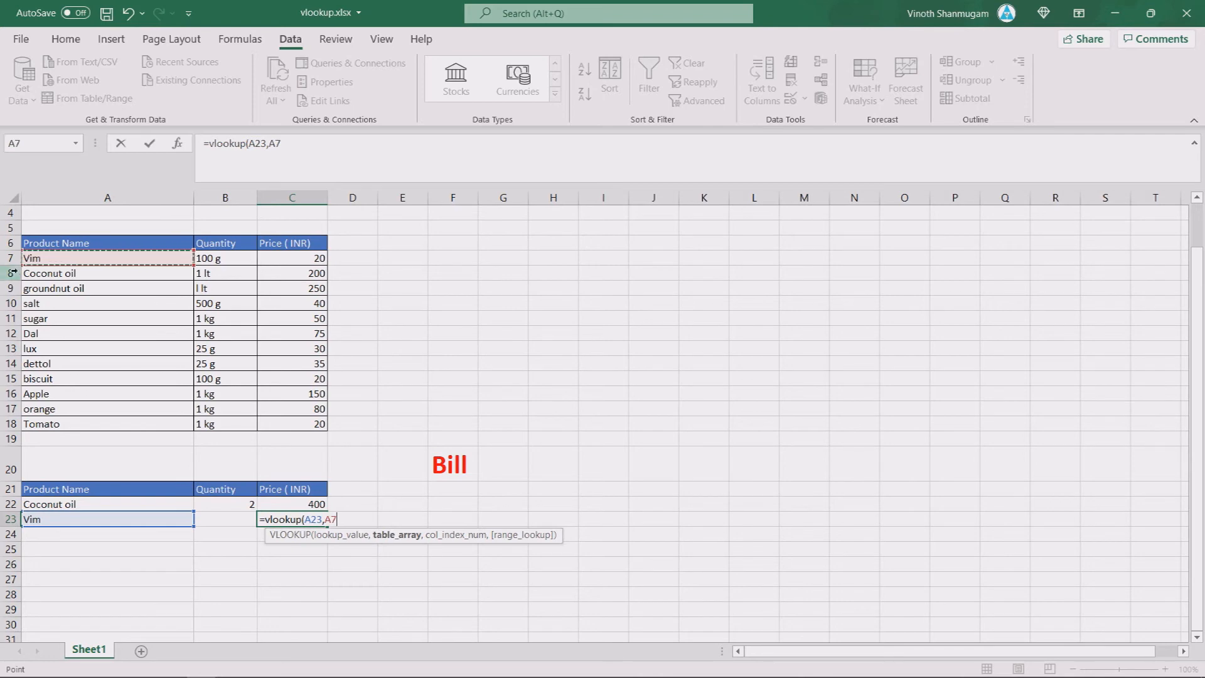
{"action": "key", "text": "BackSpace"}
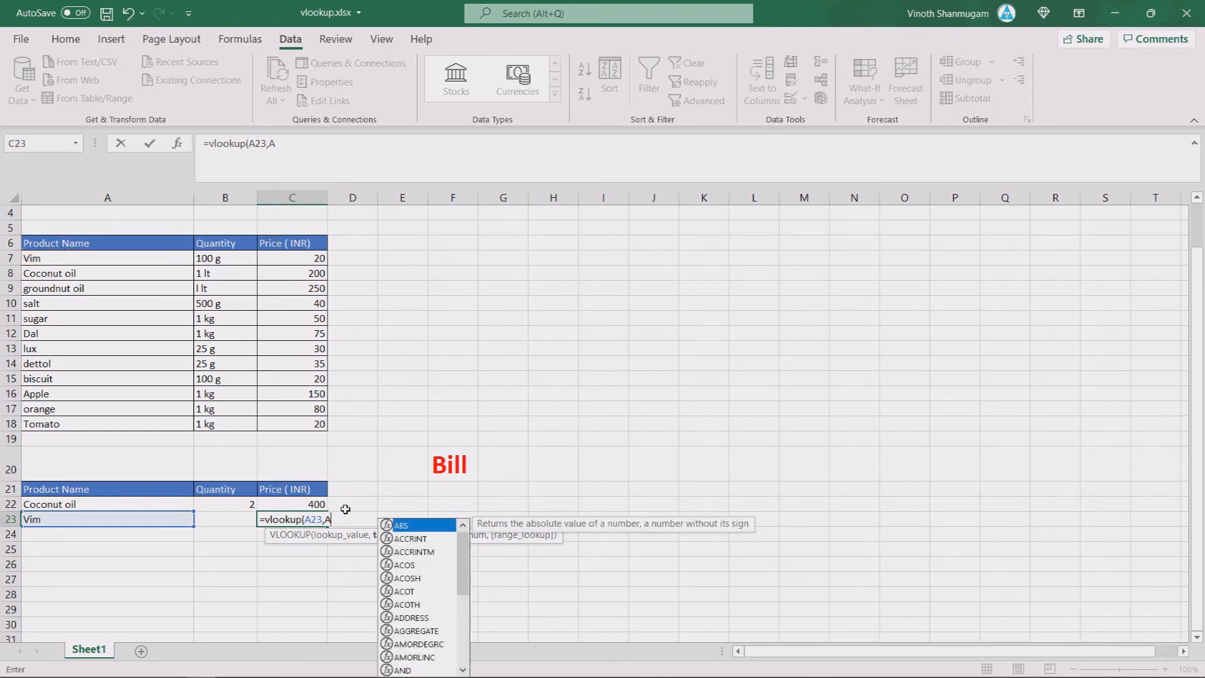
{"action": "left_click", "coordinate": [11, 243]}
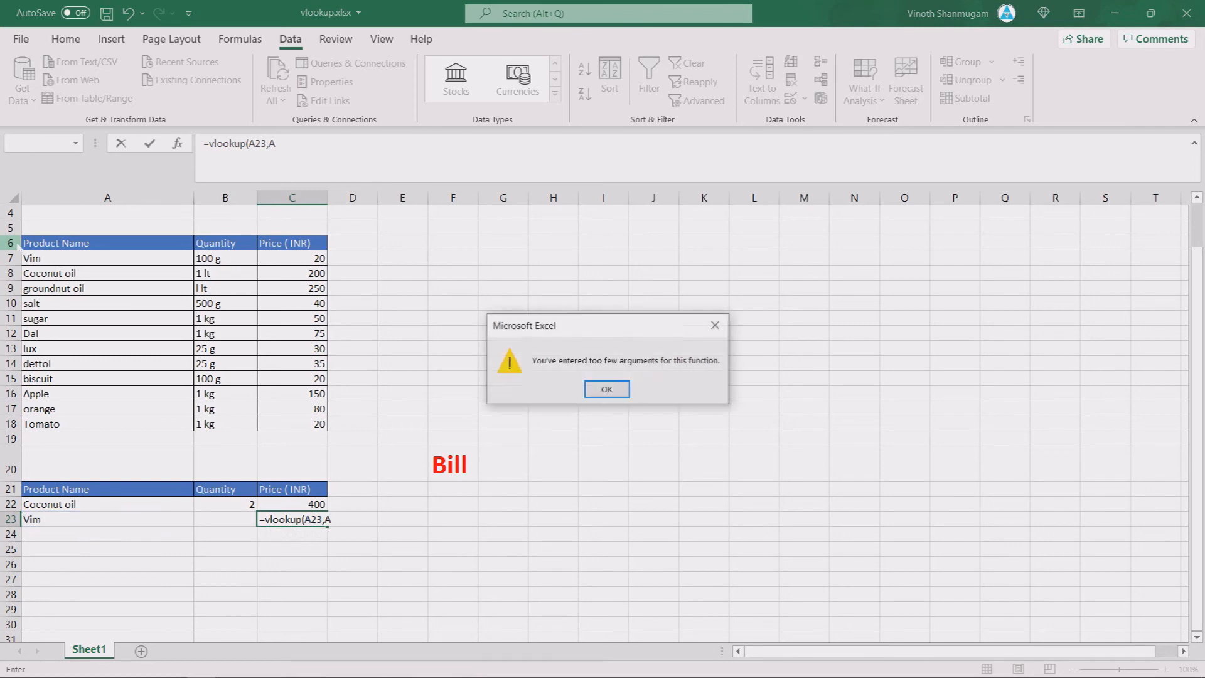
{"action": "left_click", "coordinate": [605, 390]}
{"action": "left_click", "coordinate": [281, 520]}
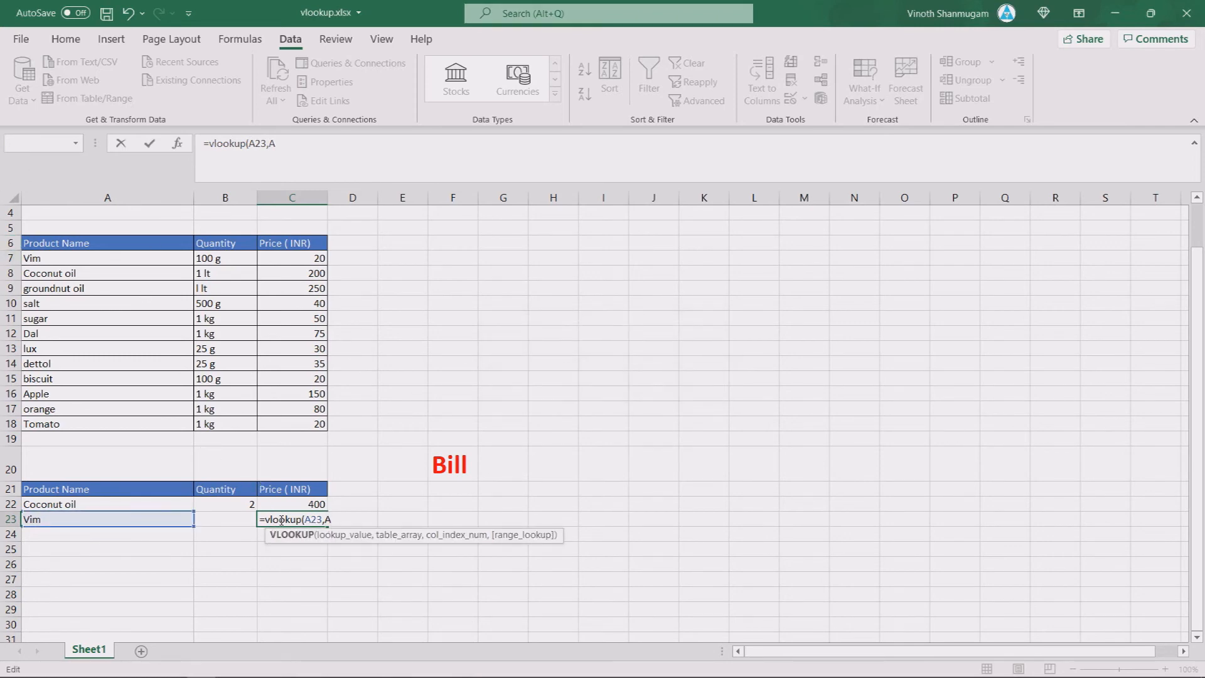
{"action": "left_click", "coordinate": [351, 518]}
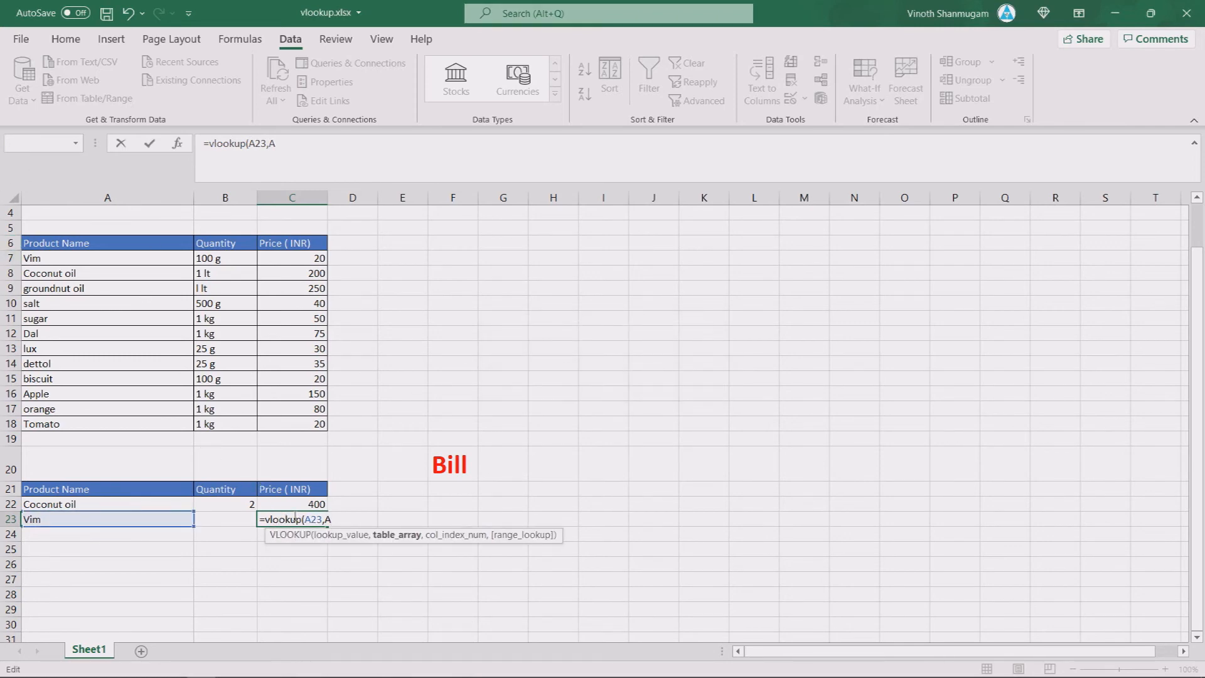
{"action": "key", "text": "BackSpace"}
{"action": "key", "text": "BackSpace"}
{"action": "key", "text": "BackSpace"}
{"action": "key", "text": "BackSpace"}
{"action": "key", "text": "BackSpace"}
{"action": "key", "text": "BackSpace"}
{"action": "key", "text": "BackSpace"}
{"action": "key", "text": "BackSpace"}
{"action": "key", "text": "BackSpace"}
{"action": "key", "text": "BackSpace"}
{"action": "key", "text": "BackSpace"}
{"action": "key", "text": "BackSpace"}
{"action": "key", "text": "BackSpace"}
{"action": "key", "text": "BackSpace"}
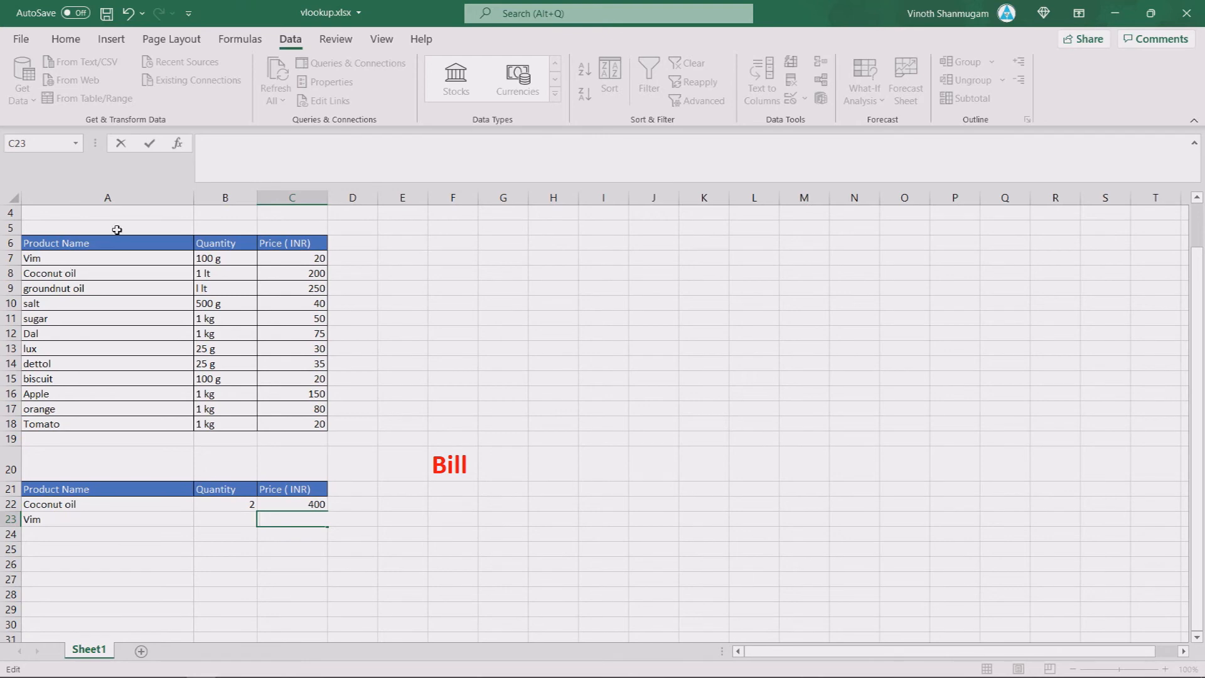
Try to define the name vtable for the whole price list, A6:C18, including its header row
{"action": "left_click_drag", "start_coordinate": [28, 243], "coordinate": [148, 258]}
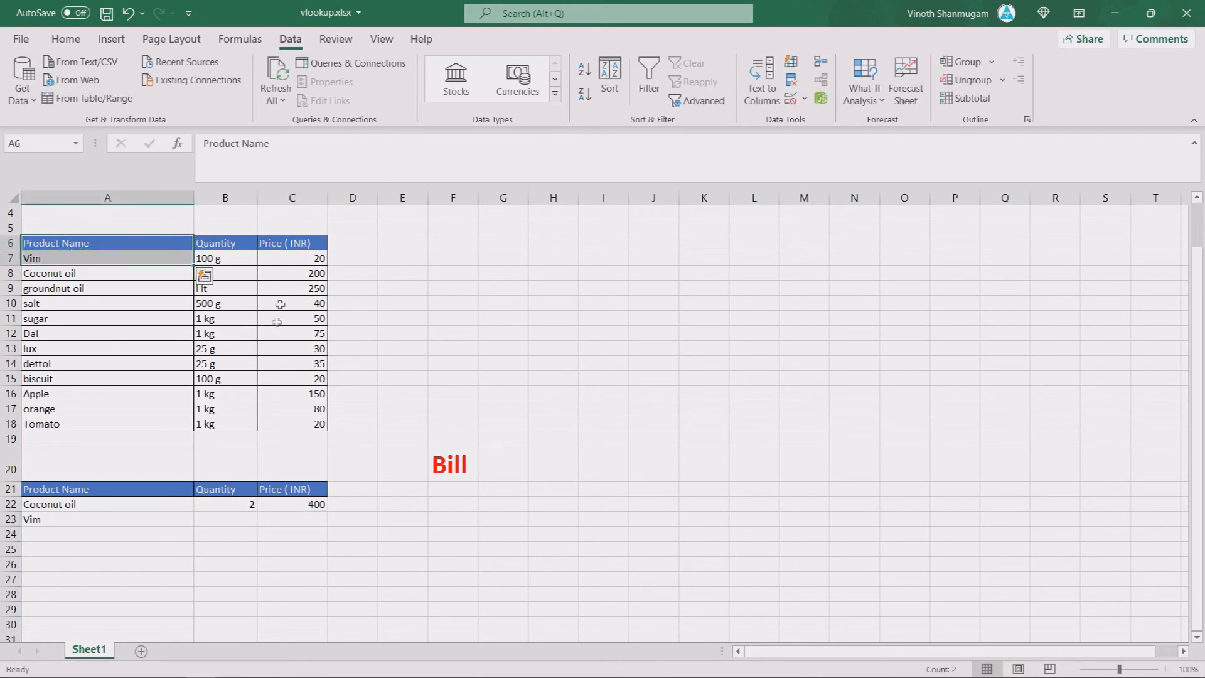
{"action": "left_click", "coordinate": [402, 288]}
{"action": "left_click_drag", "start_coordinate": [33, 244], "coordinate": [313, 424]}
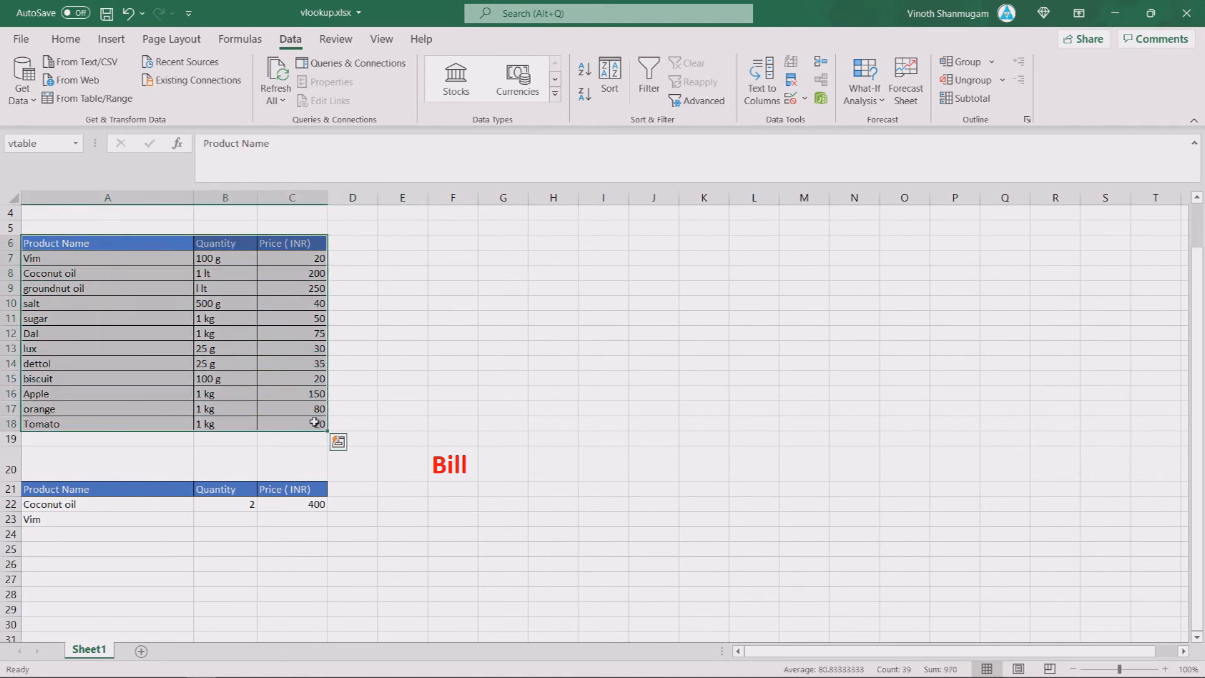
{"action": "right_click", "coordinate": [265, 352]}
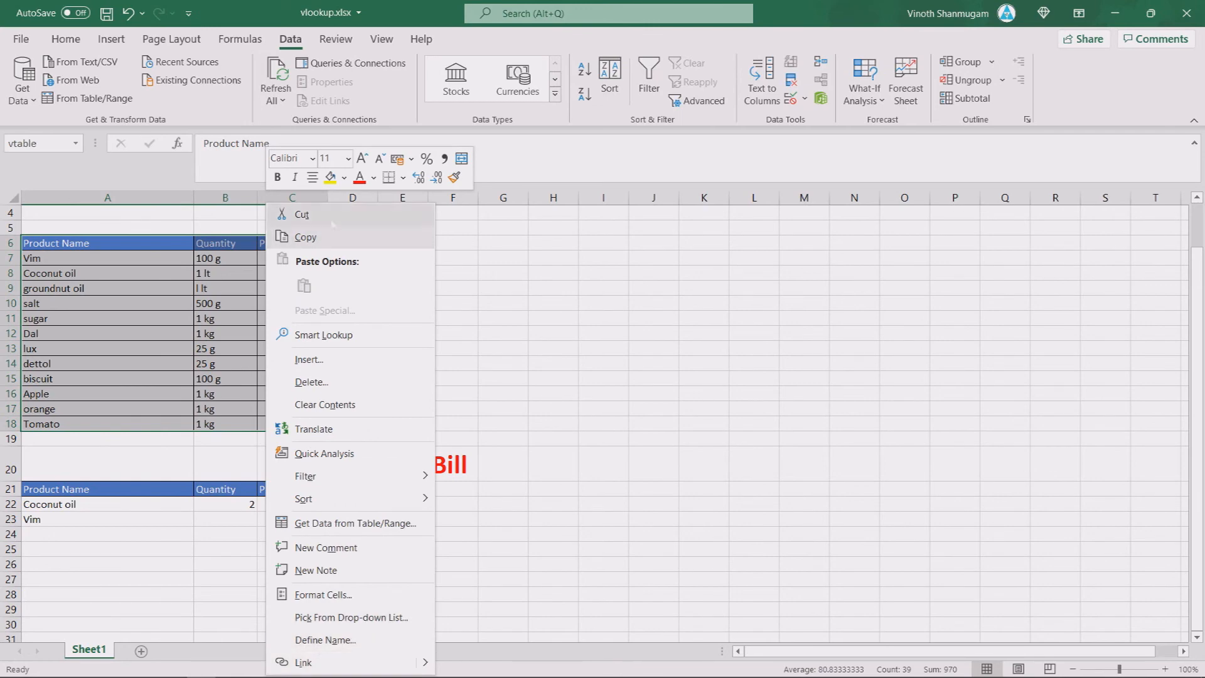
{"action": "left_click", "coordinate": [328, 640]}
{"action": "left_click_drag", "start_coordinate": [333, 508], "coordinate": [560, 223]}
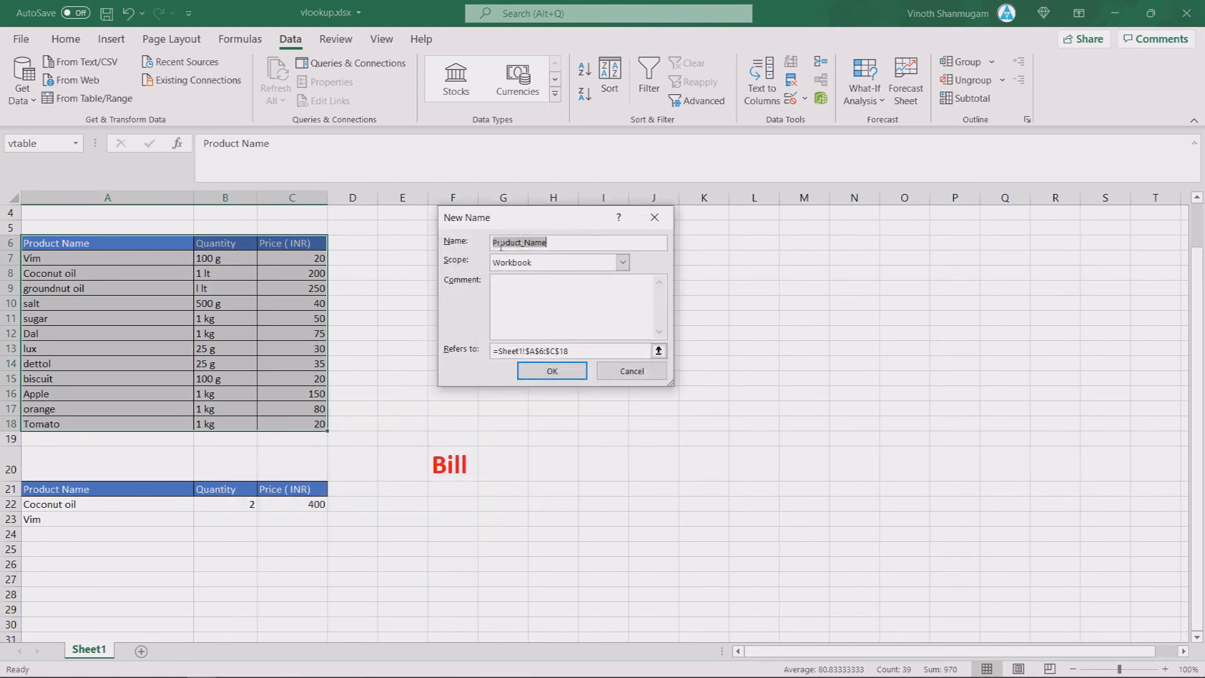
{"action": "type", "text": "vtable"}
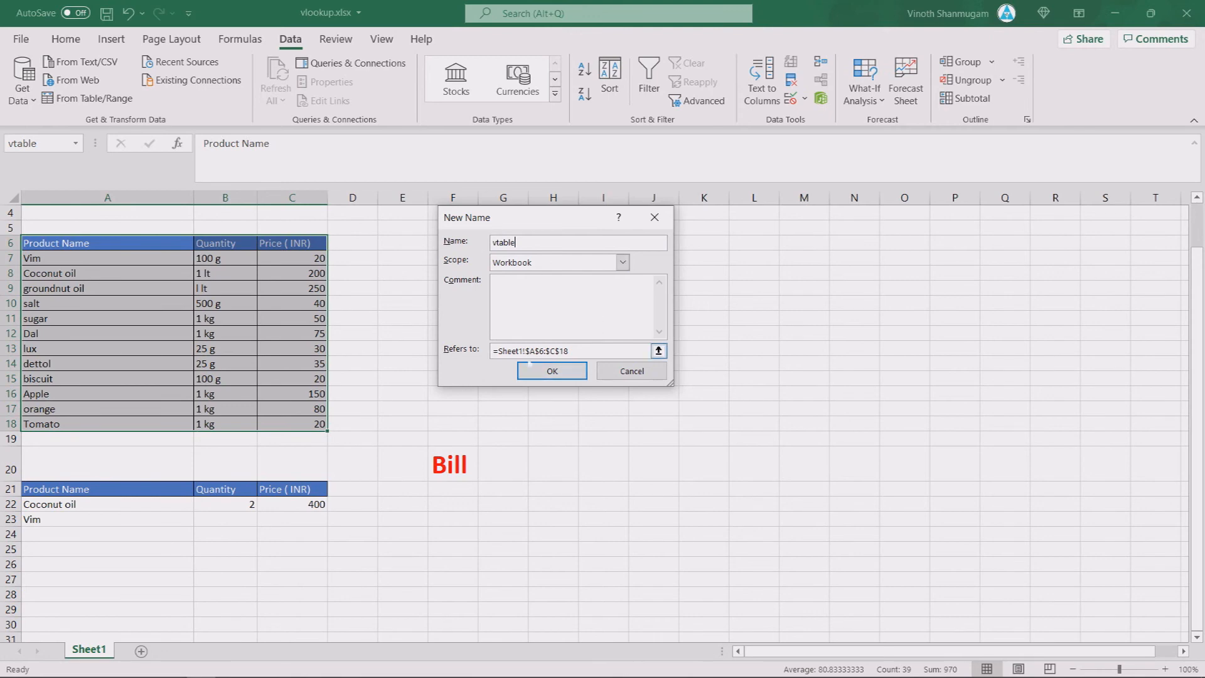
{"action": "left_click", "coordinate": [539, 370]}
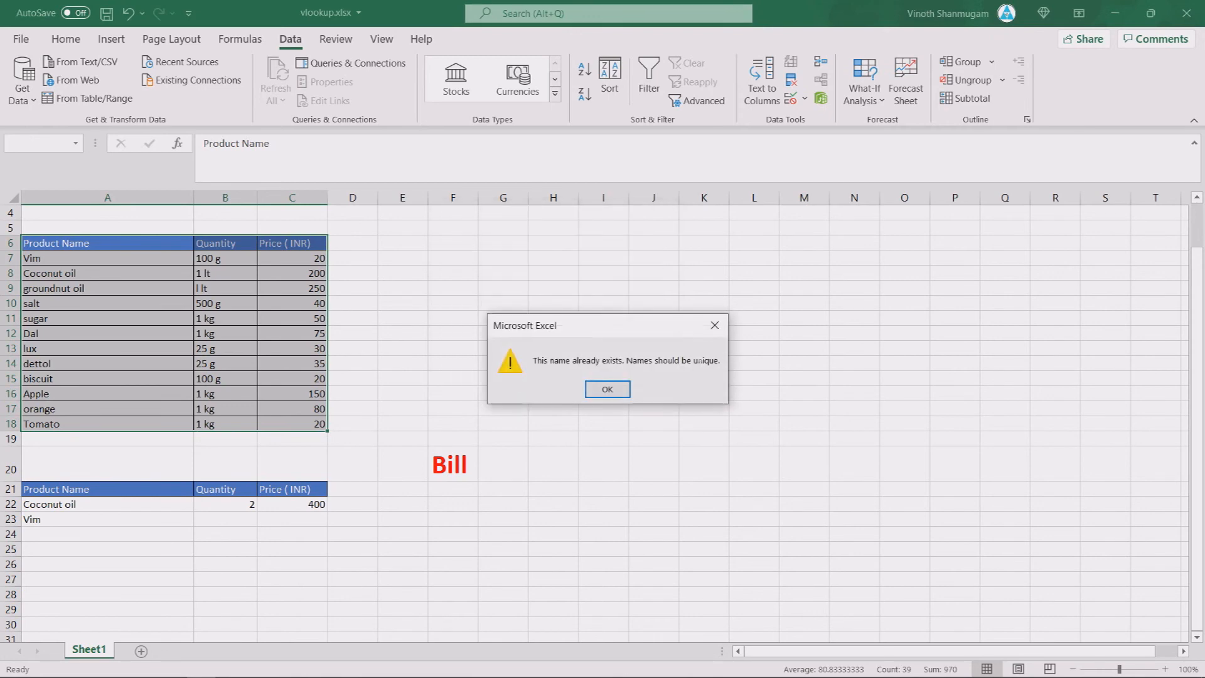
{"action": "key", "text": "Return"}
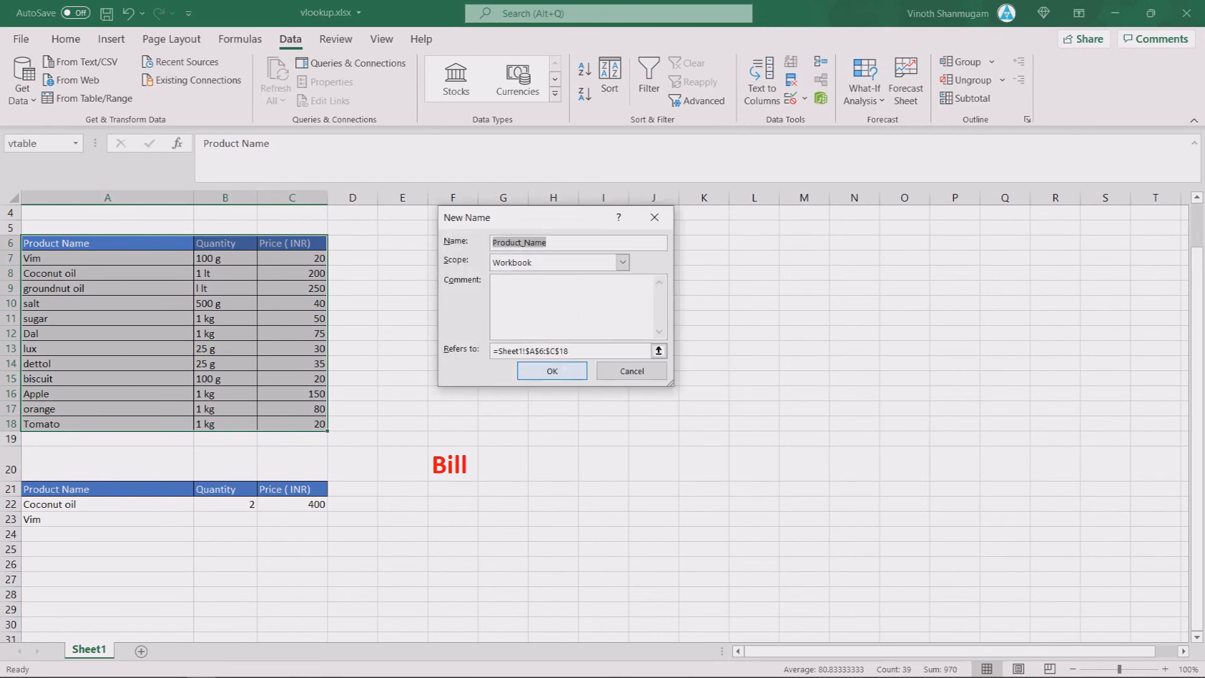
Define the workbook-scope name vtable1 for the selected price list range =Sheet1!$A$6:$C$18
{"action": "type", "text": "vtable1"}
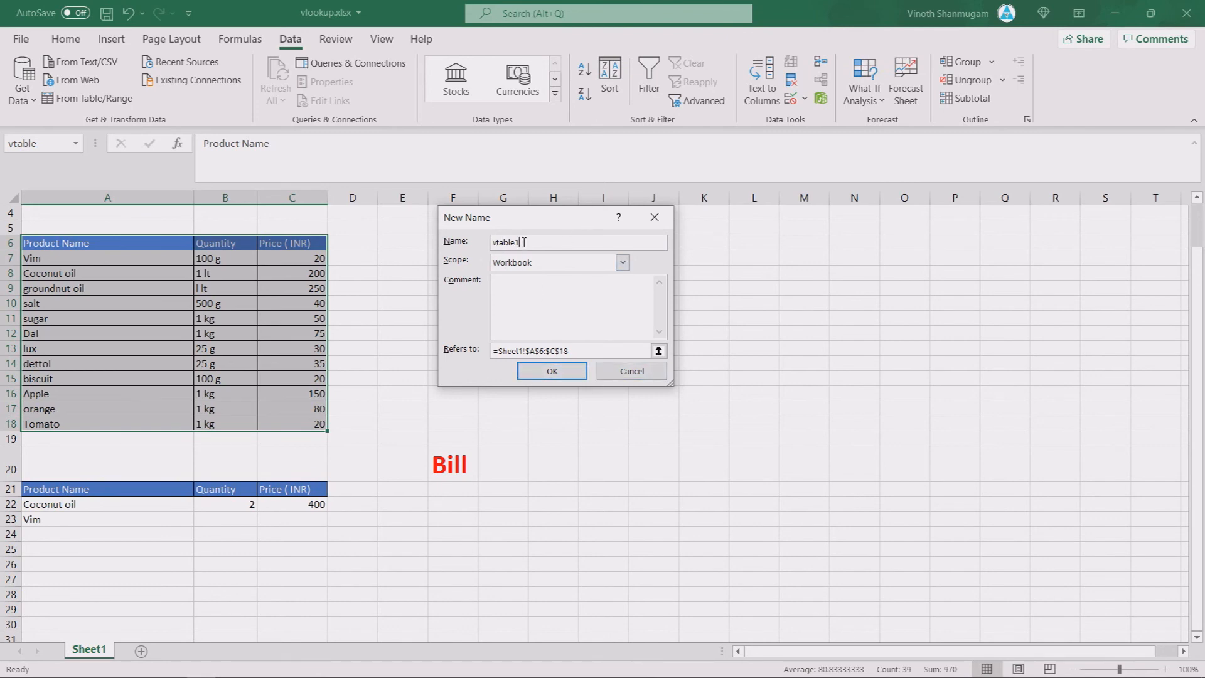
{"action": "left_click", "coordinate": [552, 371]}
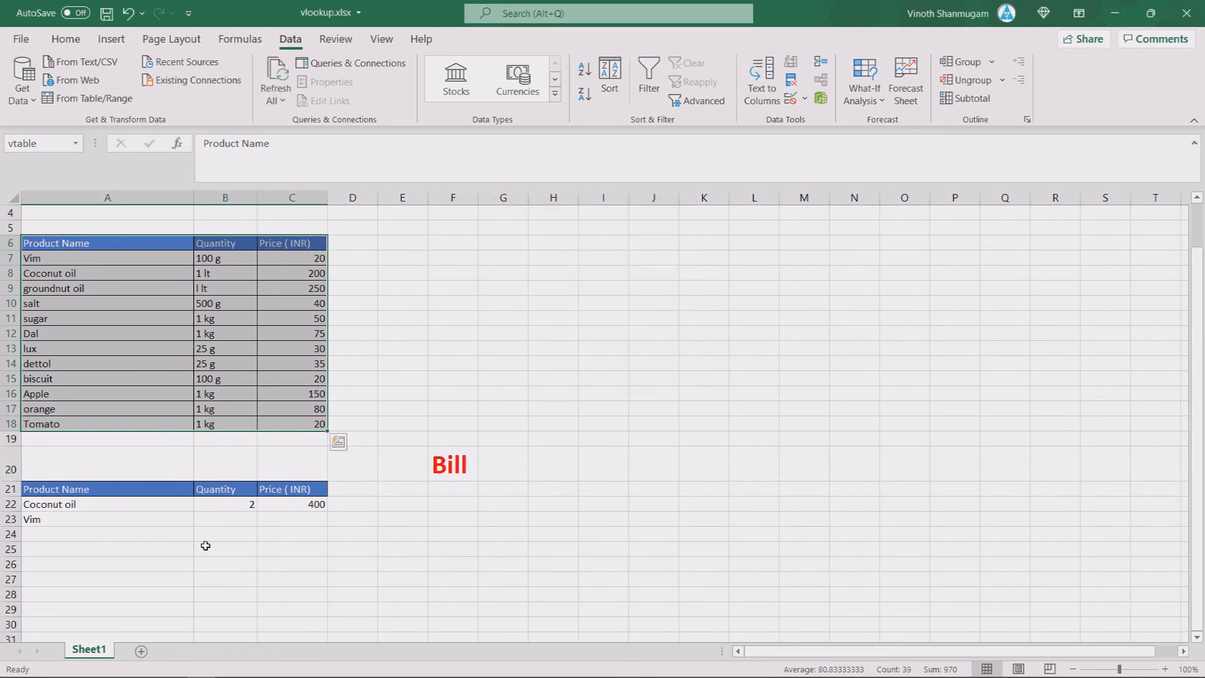
Enter =VLOOKUP(A23,vtable1,3,0) in bill cell C23 to look up the price of Vim from the named range
{"action": "left_click", "coordinate": [292, 519]}
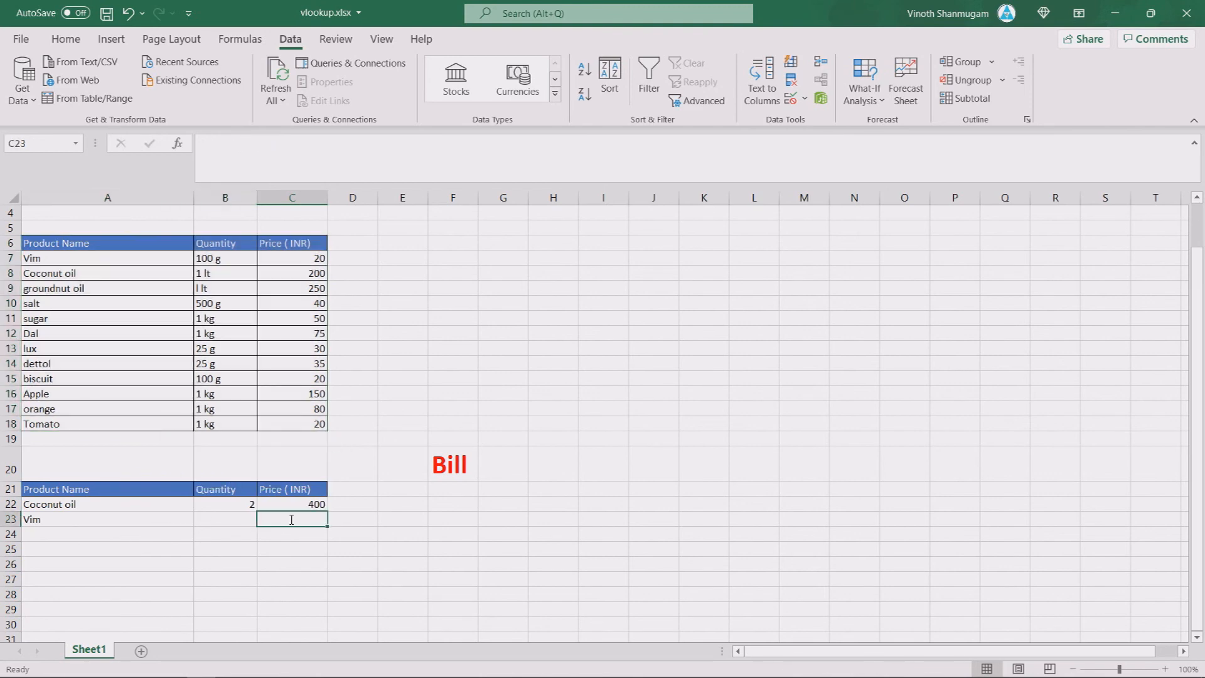
{"action": "type", "text": "=vlooku"}
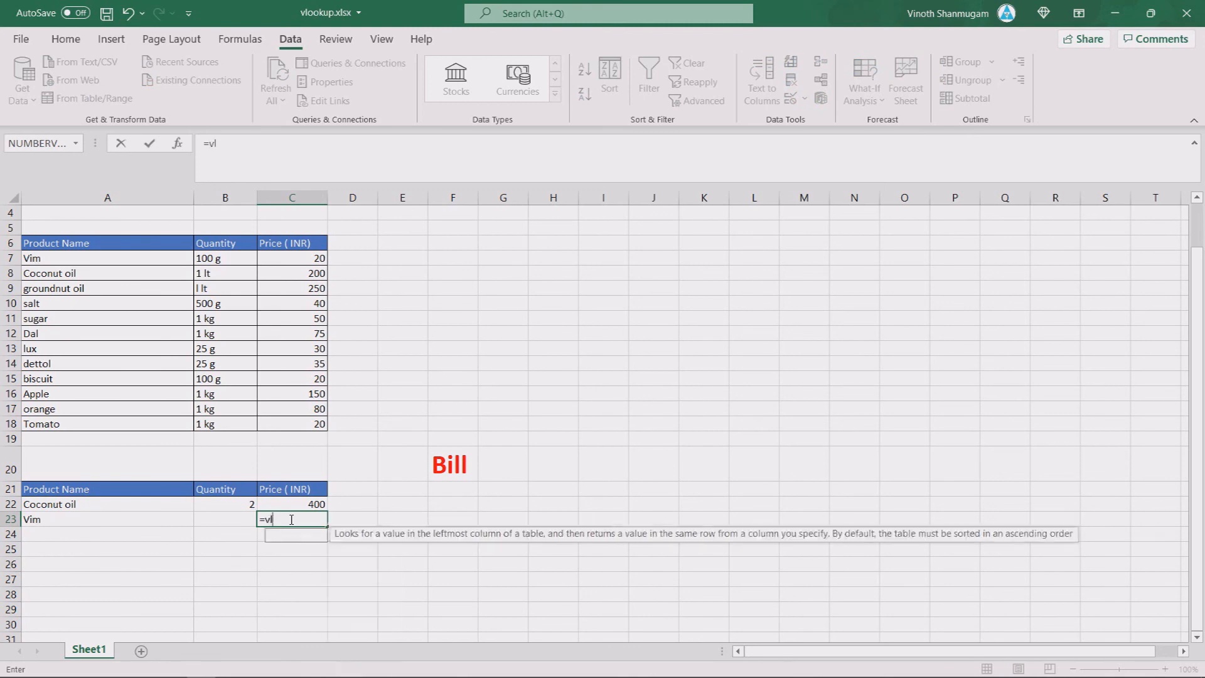
{"action": "type", "text": "("}
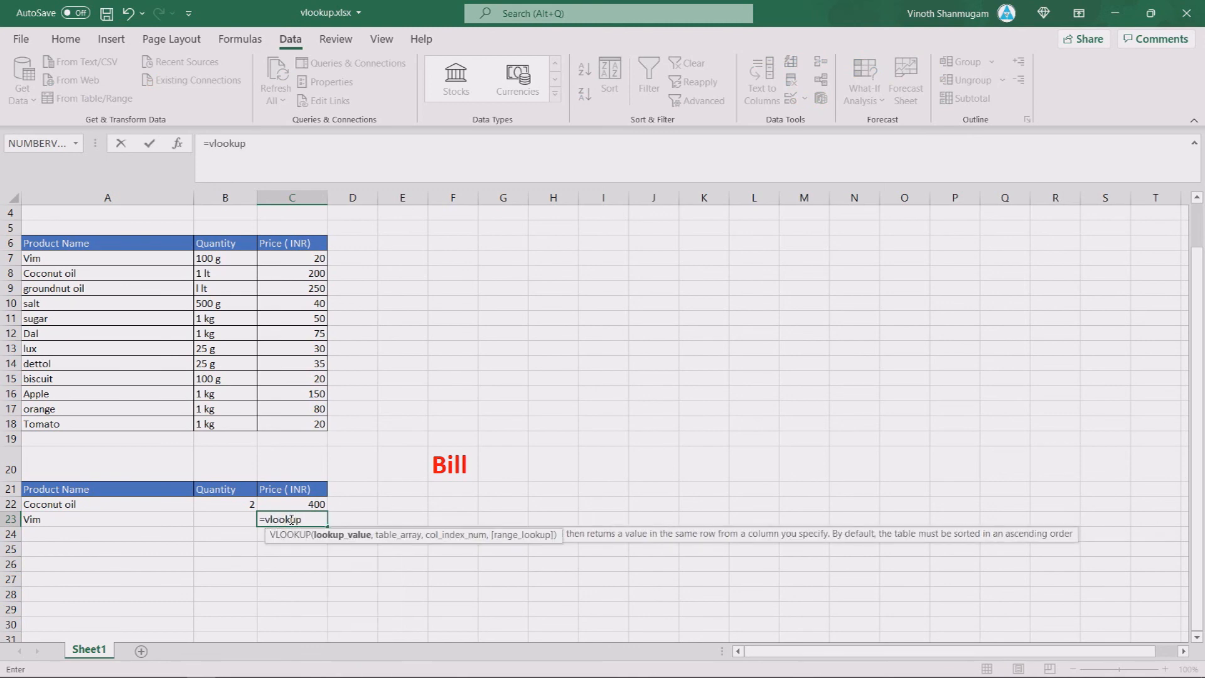
{"action": "left_click", "coordinate": [66, 518]}
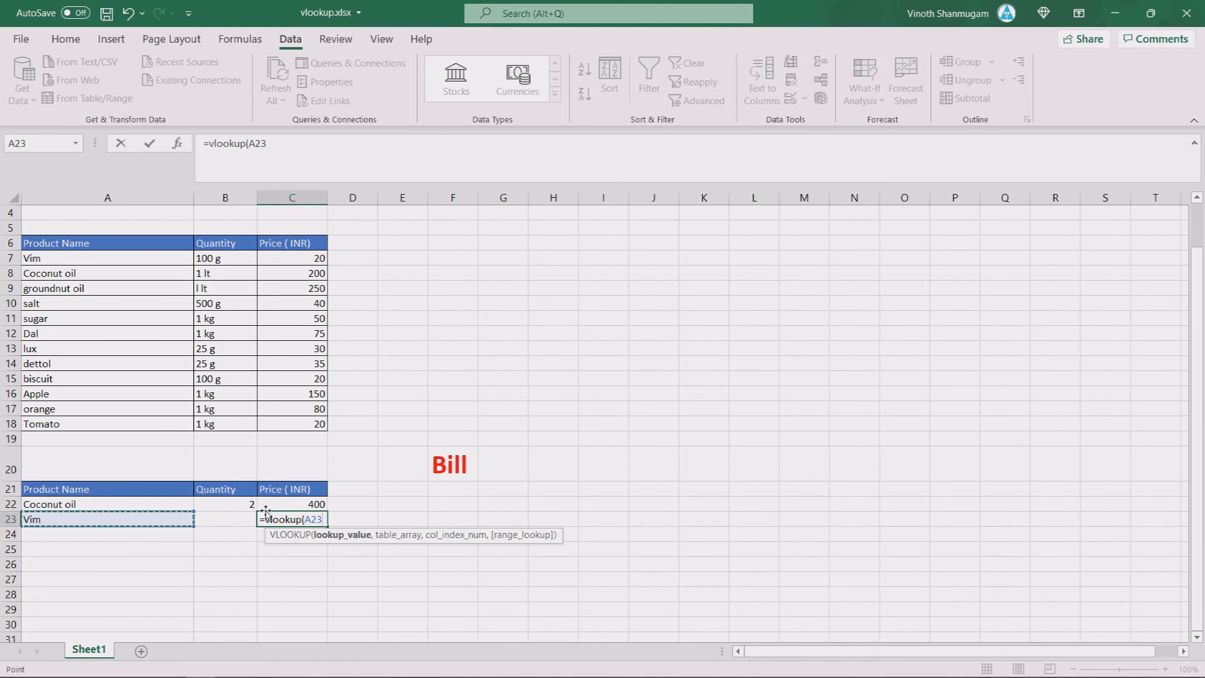
{"action": "type", "text": ",vtab"}
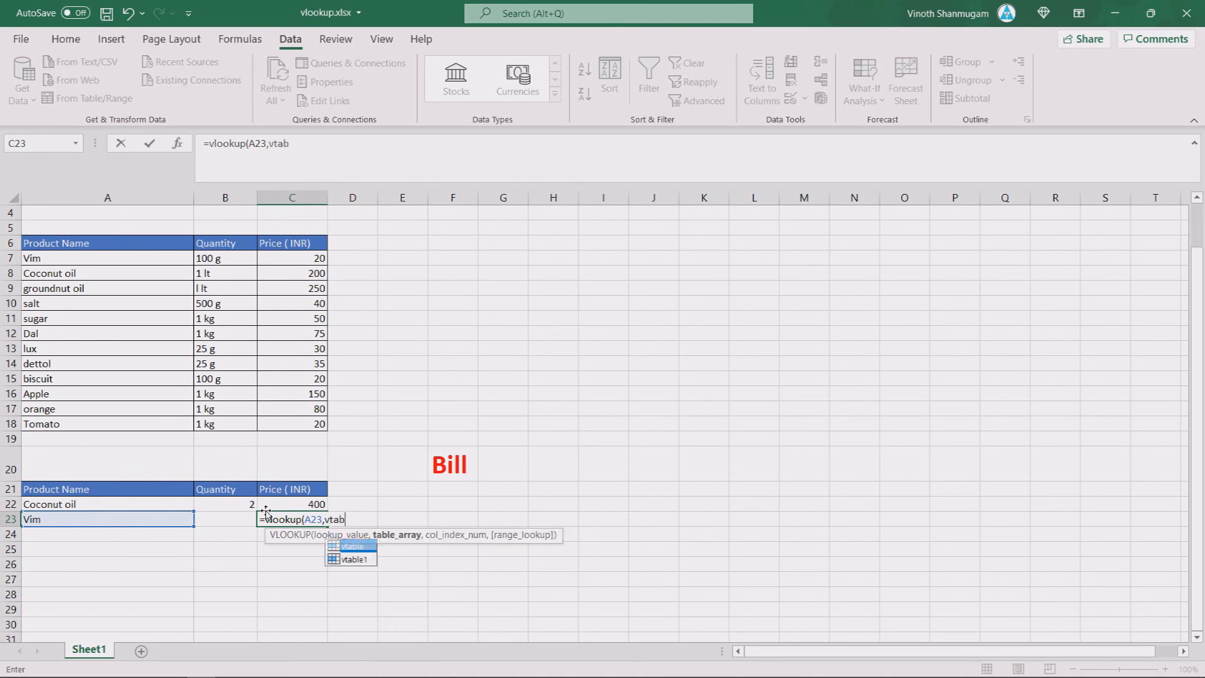
{"action": "type", "text": "le1"}
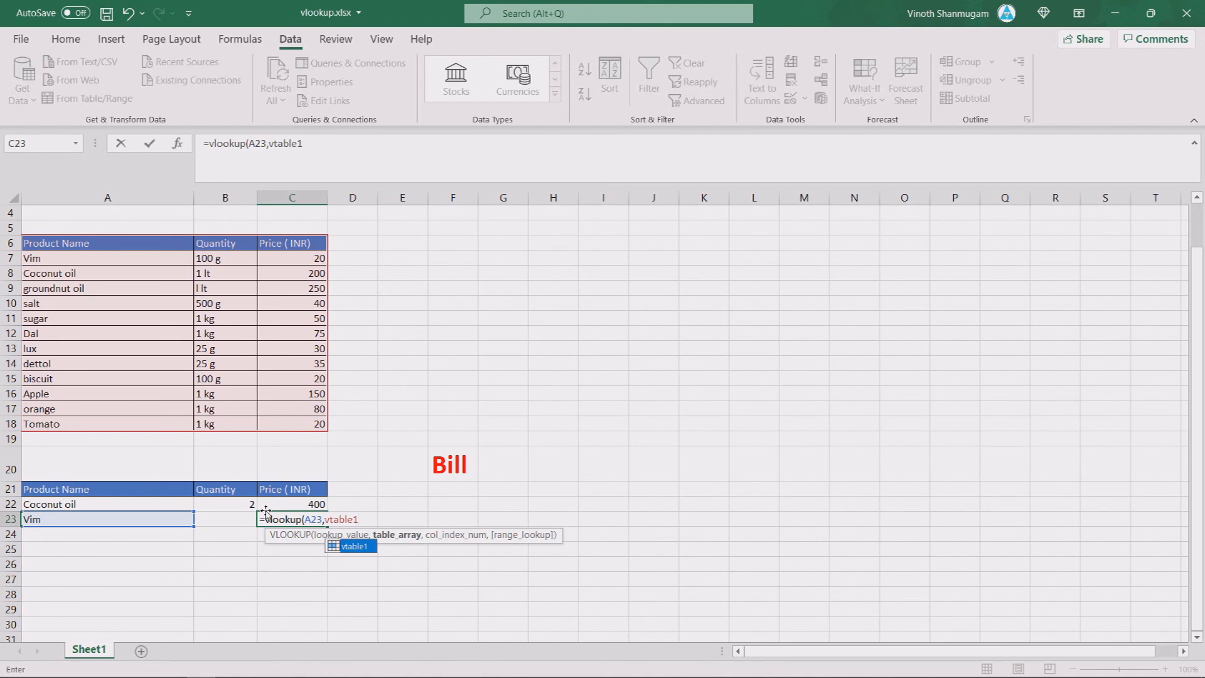
{"action": "type", "text": ","}
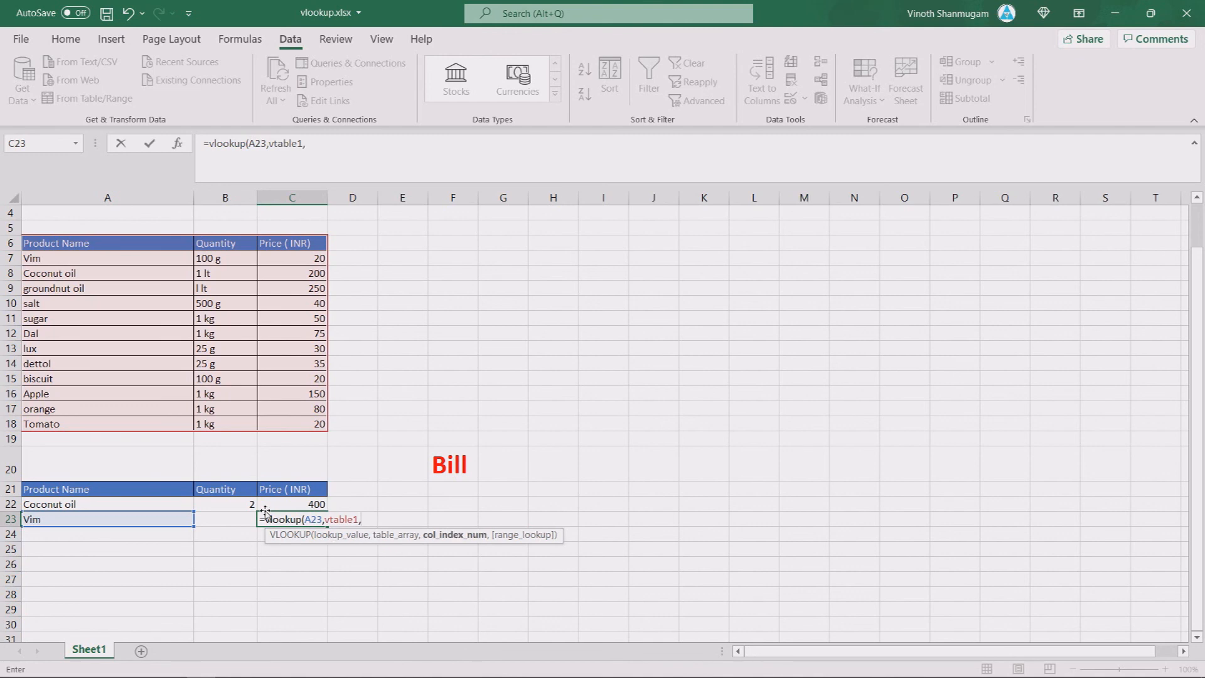
{"action": "type", "text": "3"}
{"action": "type", "text": ",0"}
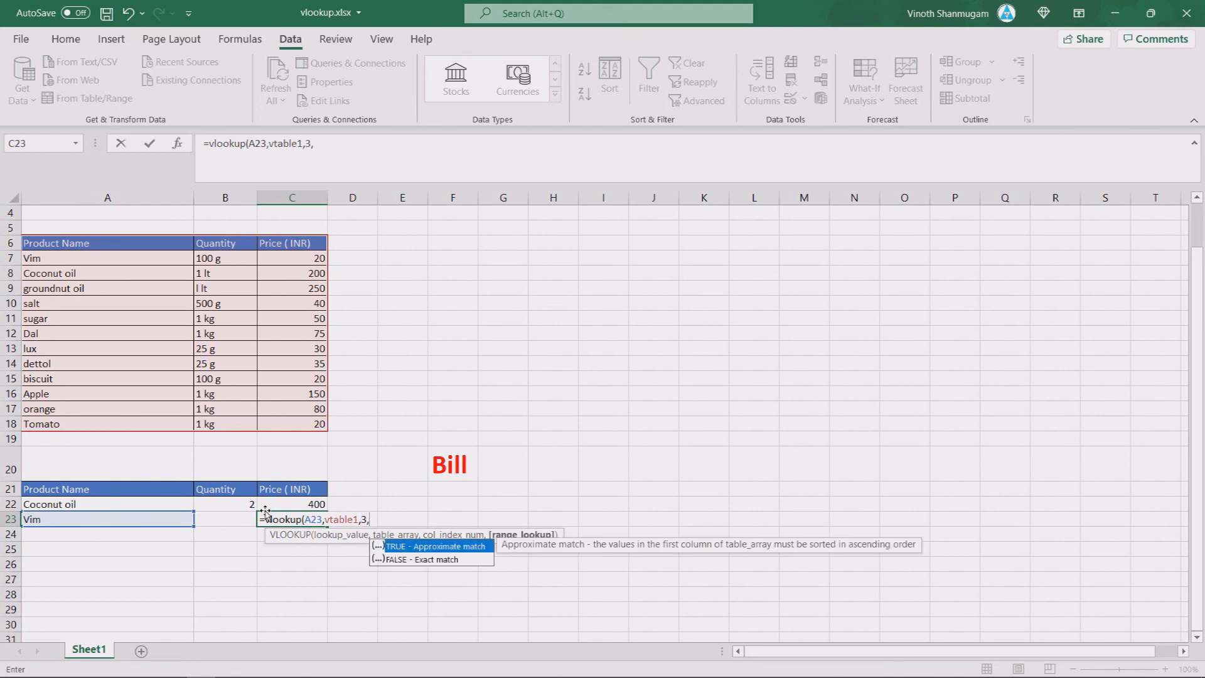
{"action": "type", "text": ")"}
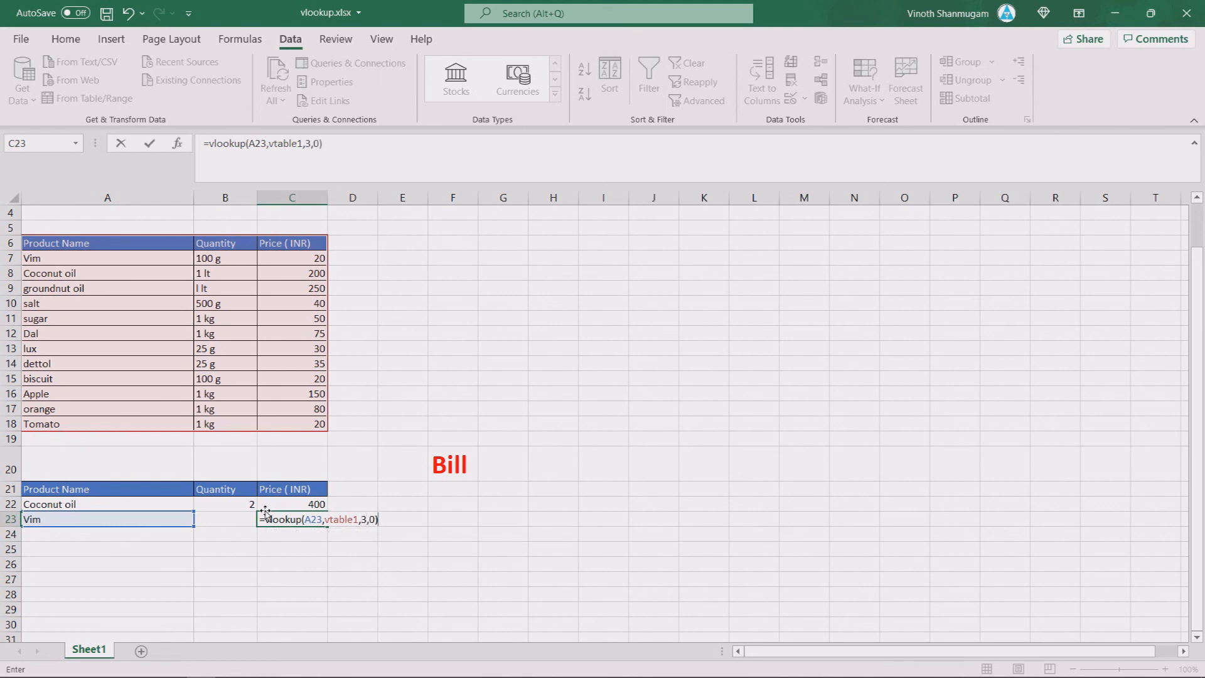
{"action": "key", "text": "Return"}
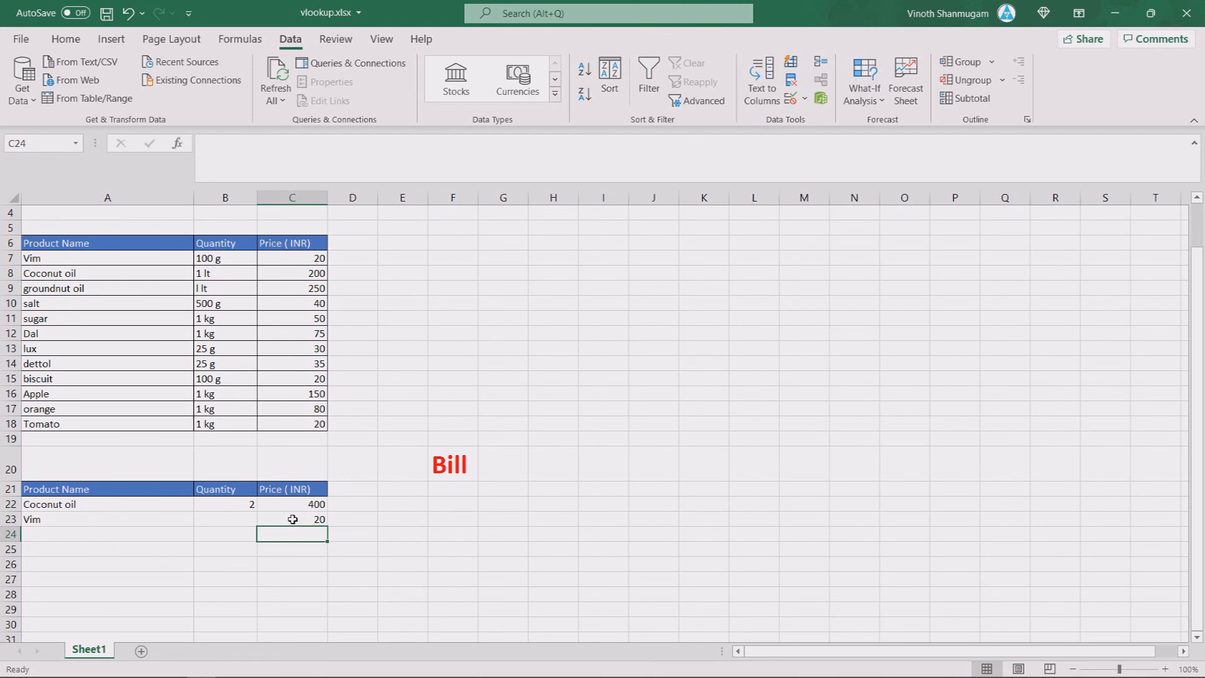
Enter 3 as the quantity for Vim in bill cell B23
{"action": "left_click", "coordinate": [237, 520]}
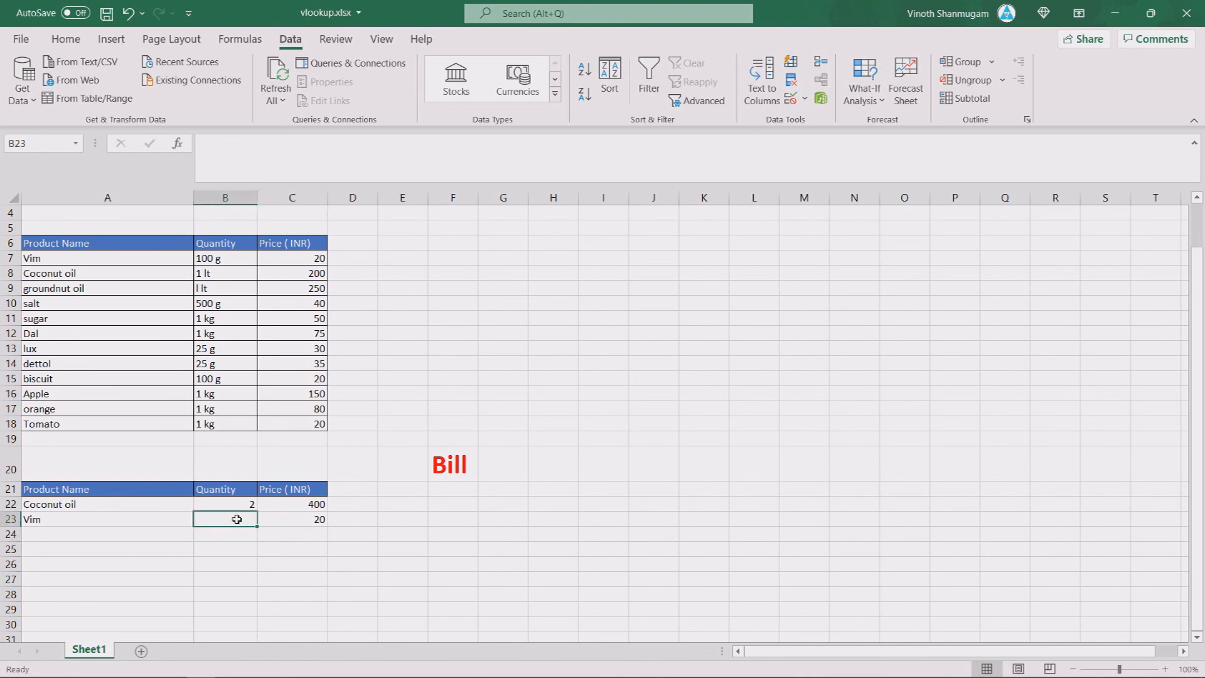
{"action": "key", "text": "F2"}
{"action": "type", "text": "3"}
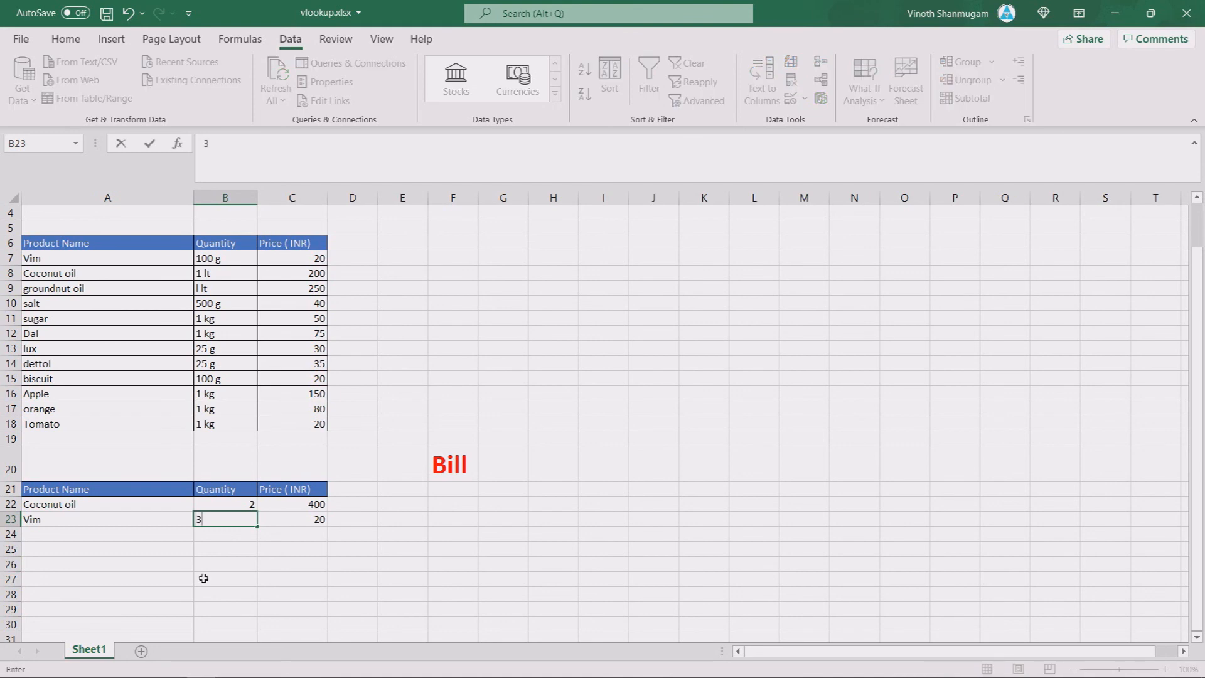
Multiply the Vim price formula in C23 by the quantity in B23, then review the completed formula
{"action": "left_click", "coordinate": [303, 518]}
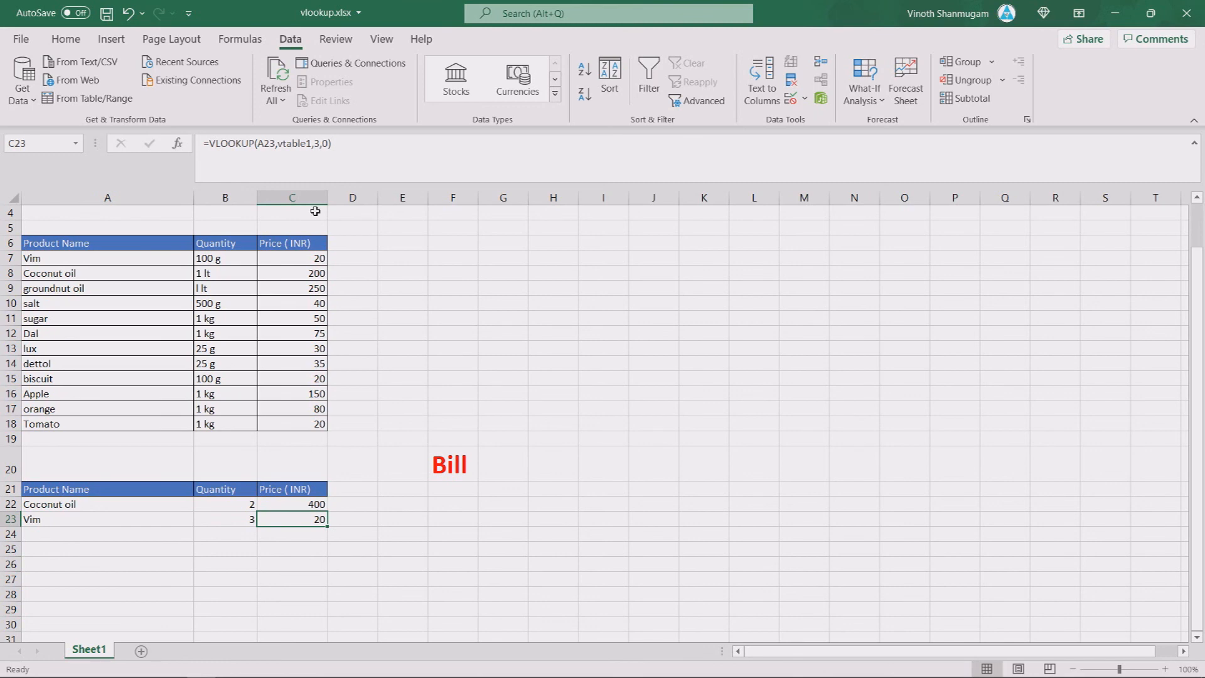
{"action": "left_click", "coordinate": [341, 143]}
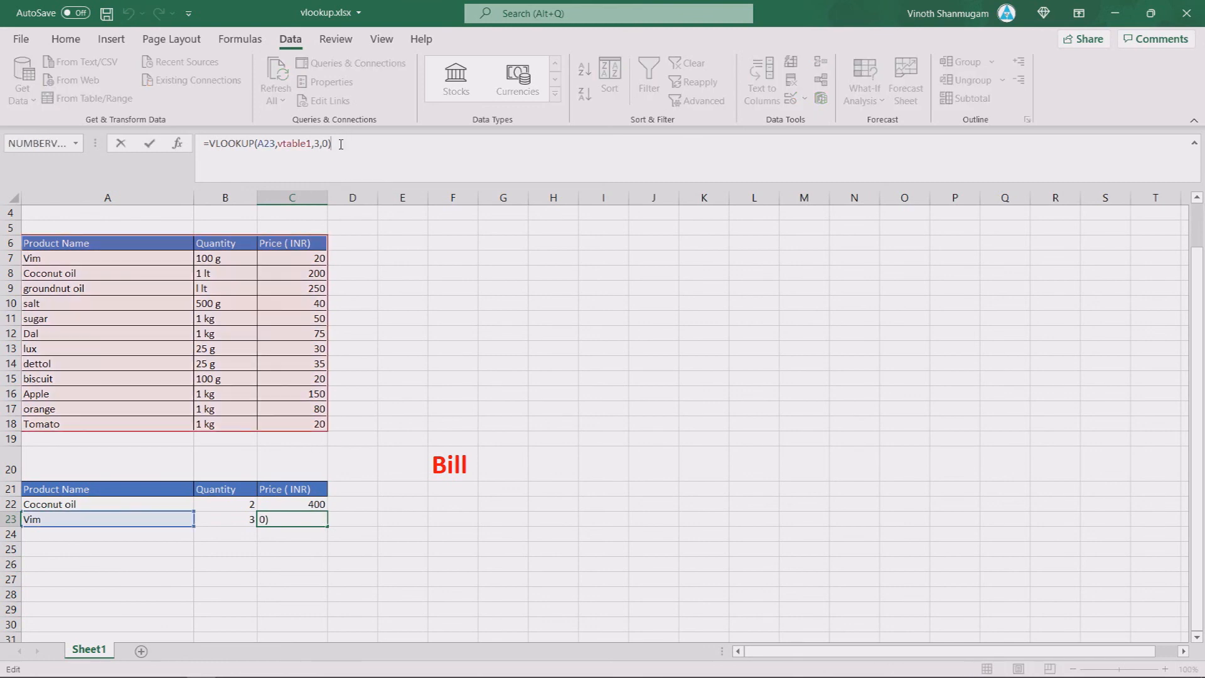
{"action": "type", "text": "*"}
{"action": "left_click", "coordinate": [225, 521]}
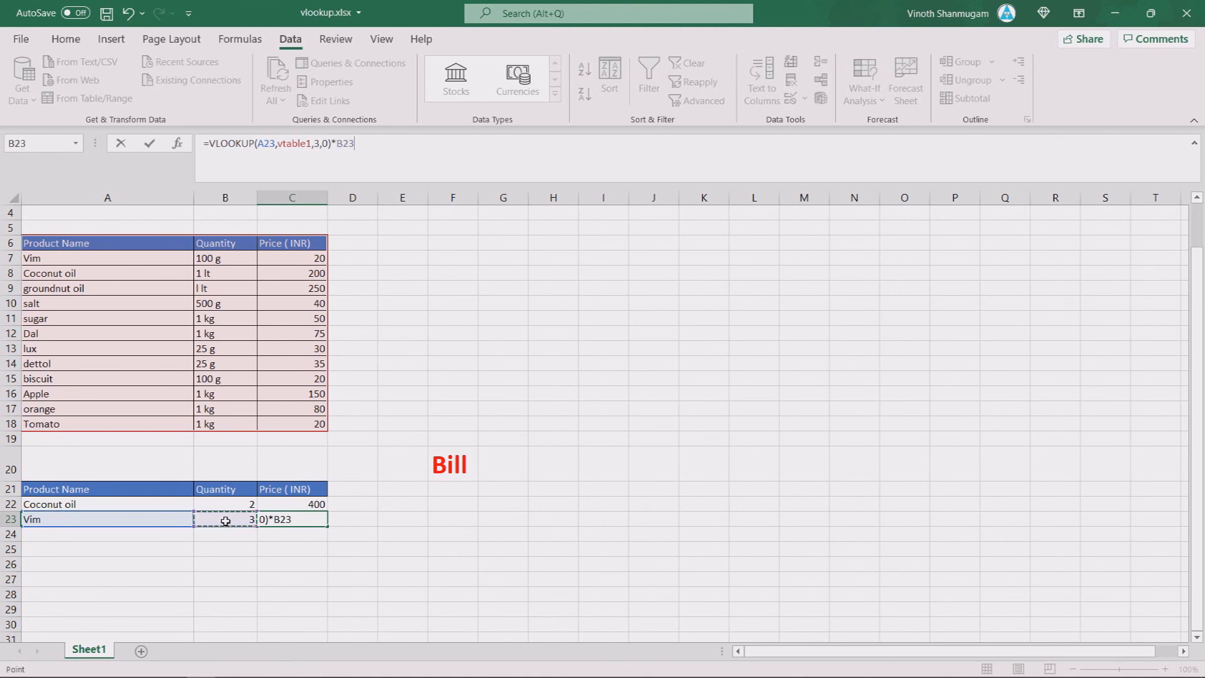
{"action": "key", "text": "Return"}
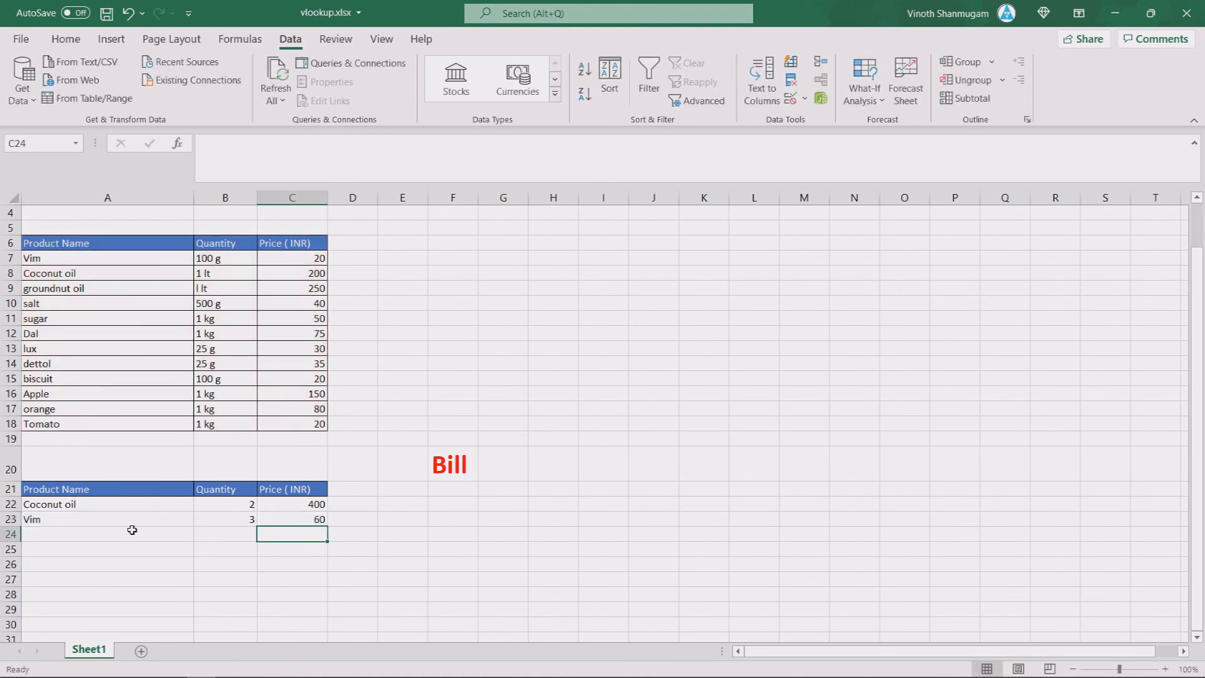
{"action": "left_click", "coordinate": [316, 522]}
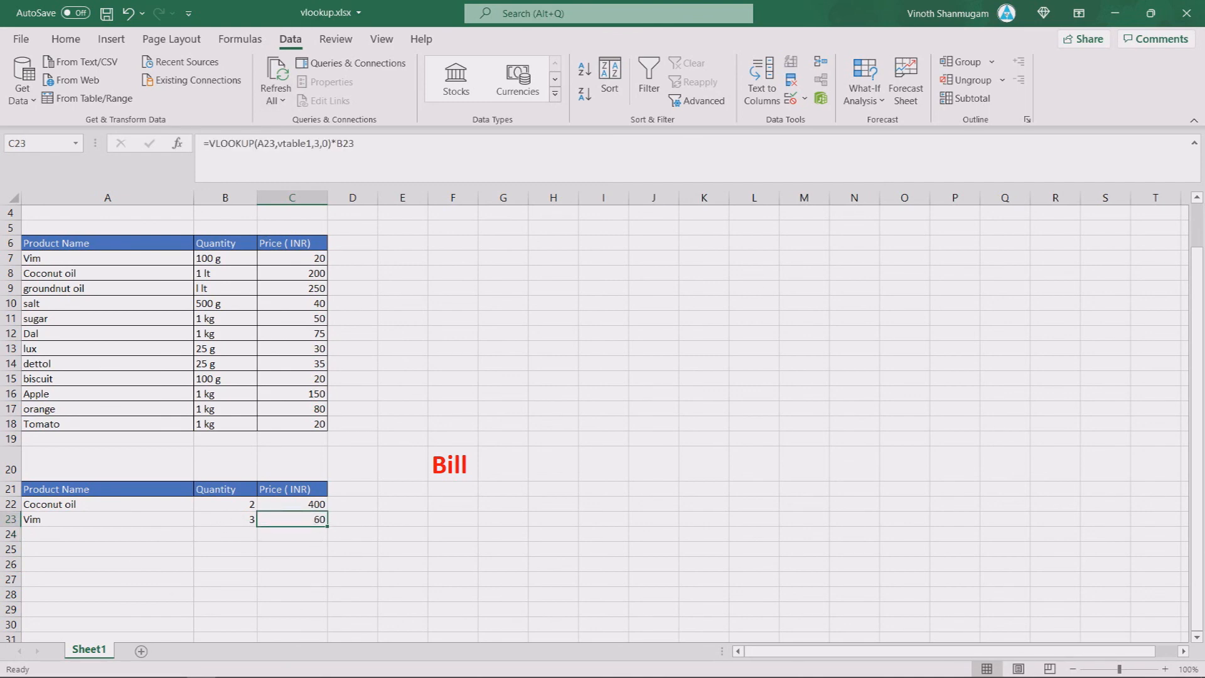
{"action": "scroll", "coordinate": [779, 386], "scroll_direction": "up", "scroll_amount": 1}
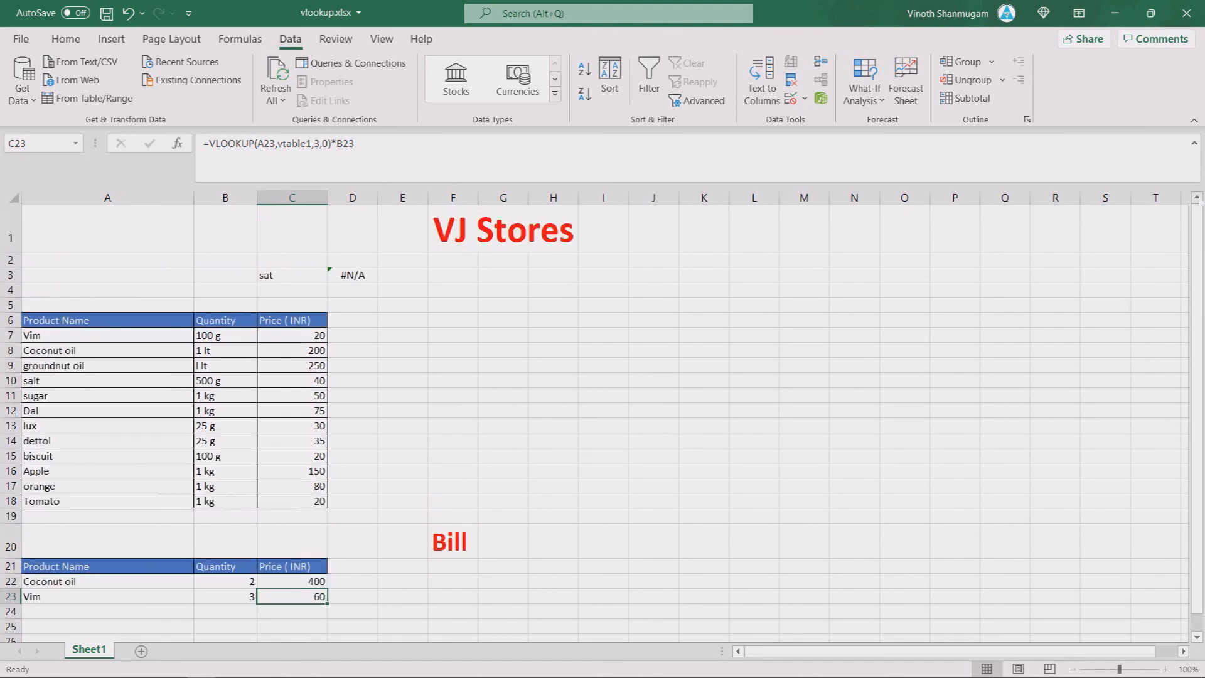